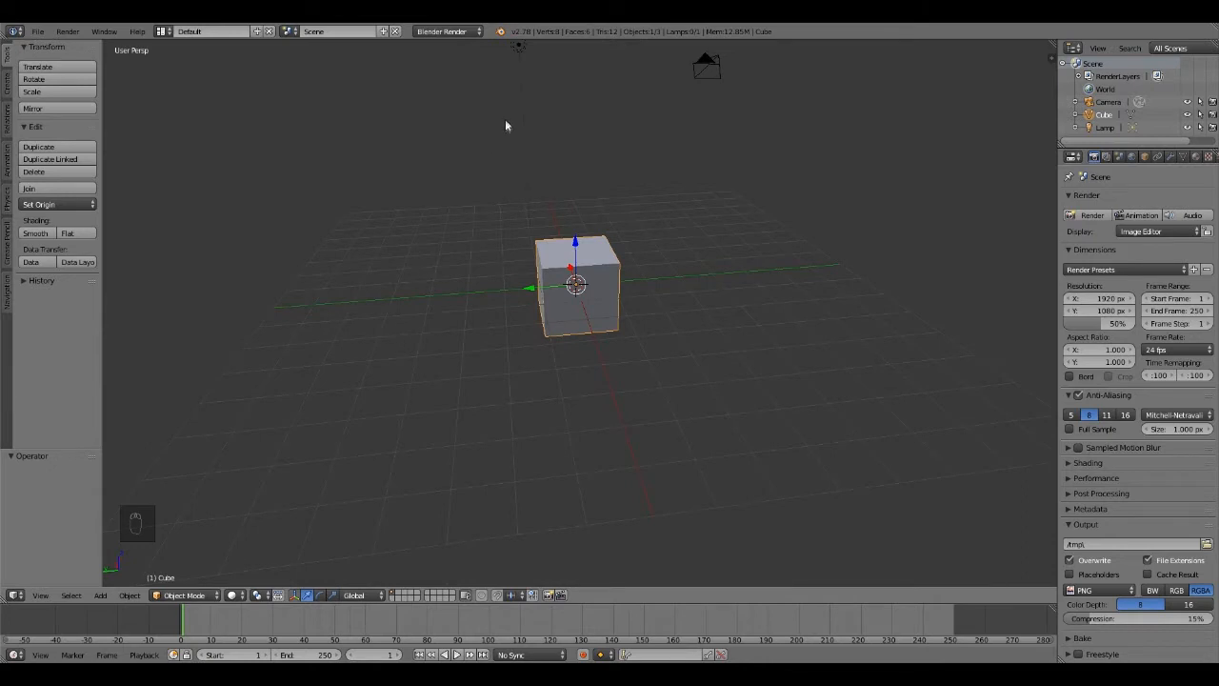
Switch the render engine to Cycles Render.
{"action": "middle_click_drag", "start_coordinate": [637, 231], "coordinate": [696, 237]}
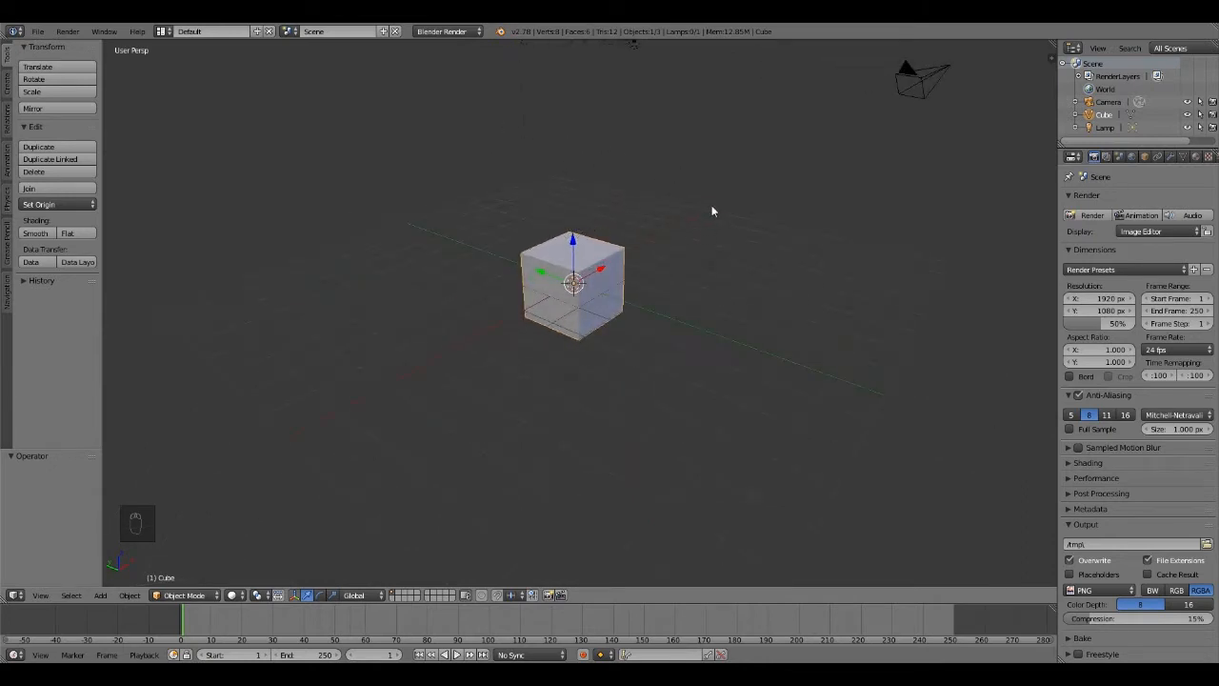
{"action": "left_click", "coordinate": [467, 36]}
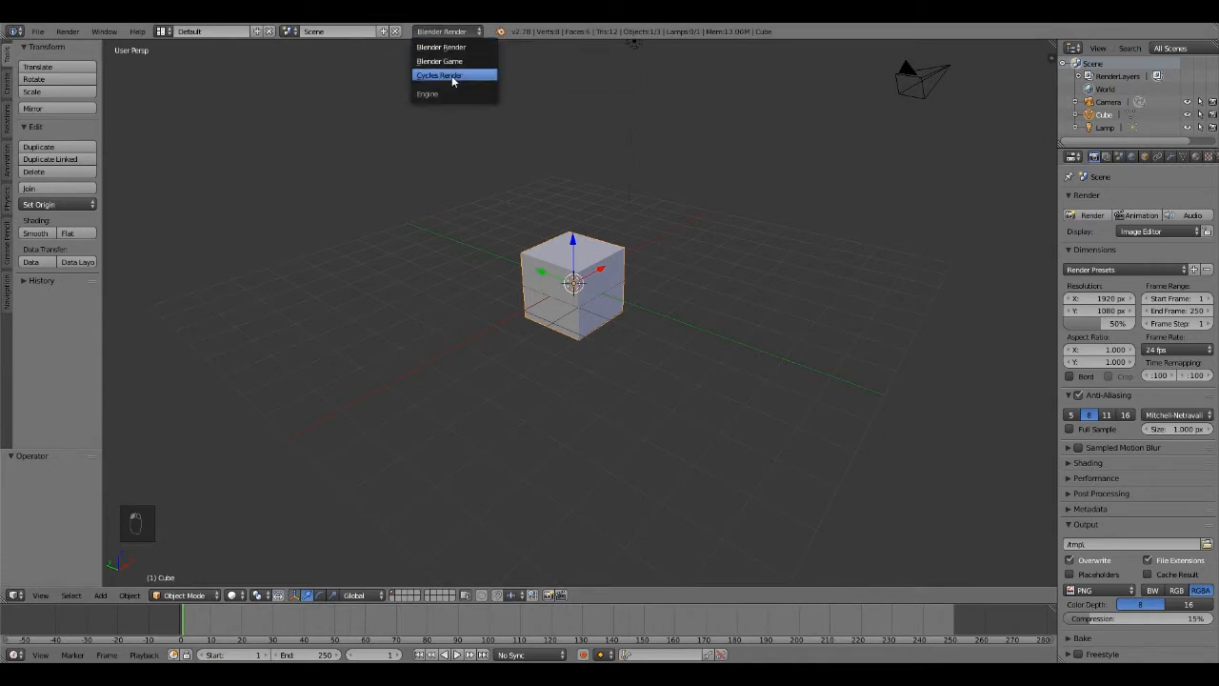
{"action": "left_click", "coordinate": [451, 75]}
From the top orthographic view, scale the cube to about 0.55 along X and about 0.241 along Y.
{"action": "middle_click_drag", "start_coordinate": [758, 236], "coordinate": [535, 216]}
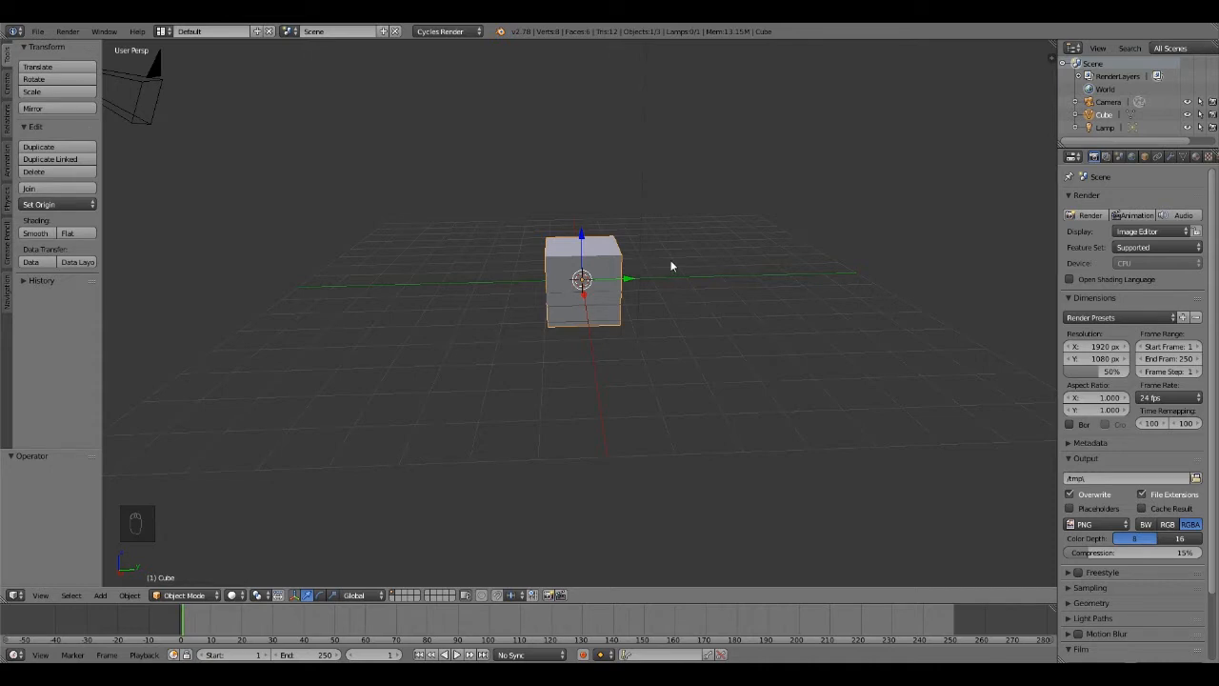
{"action": "key", "text": "KP_7"}
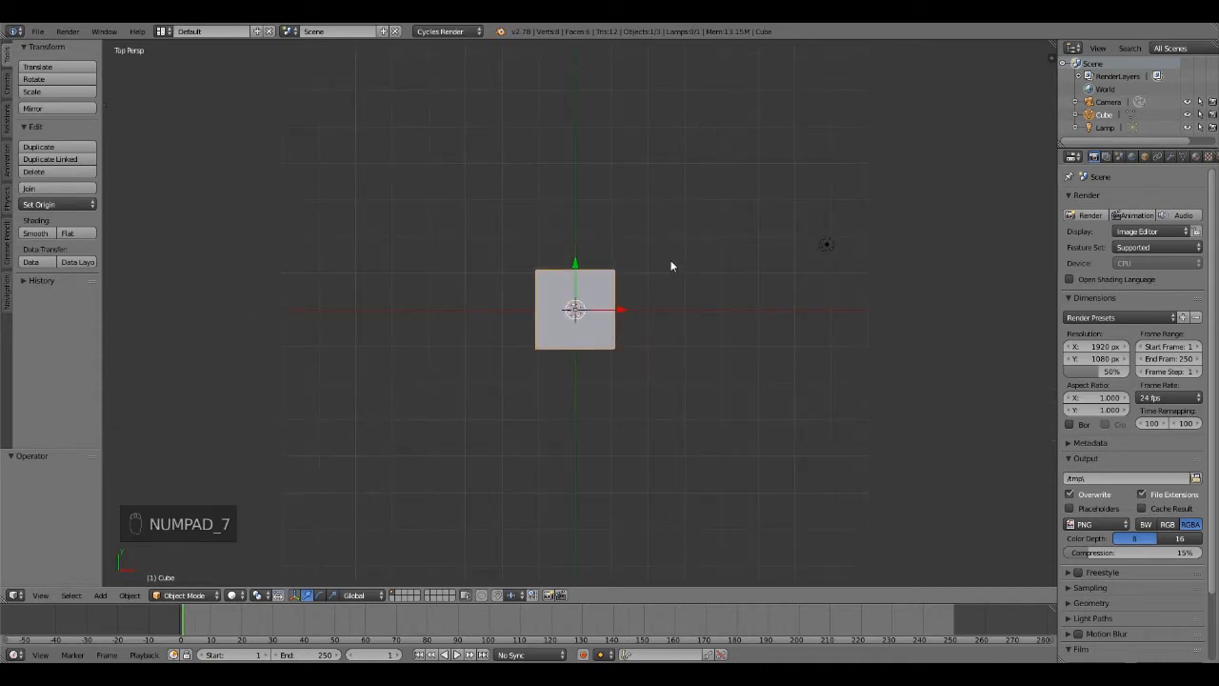
{"action": "key", "text": "KP_5"}
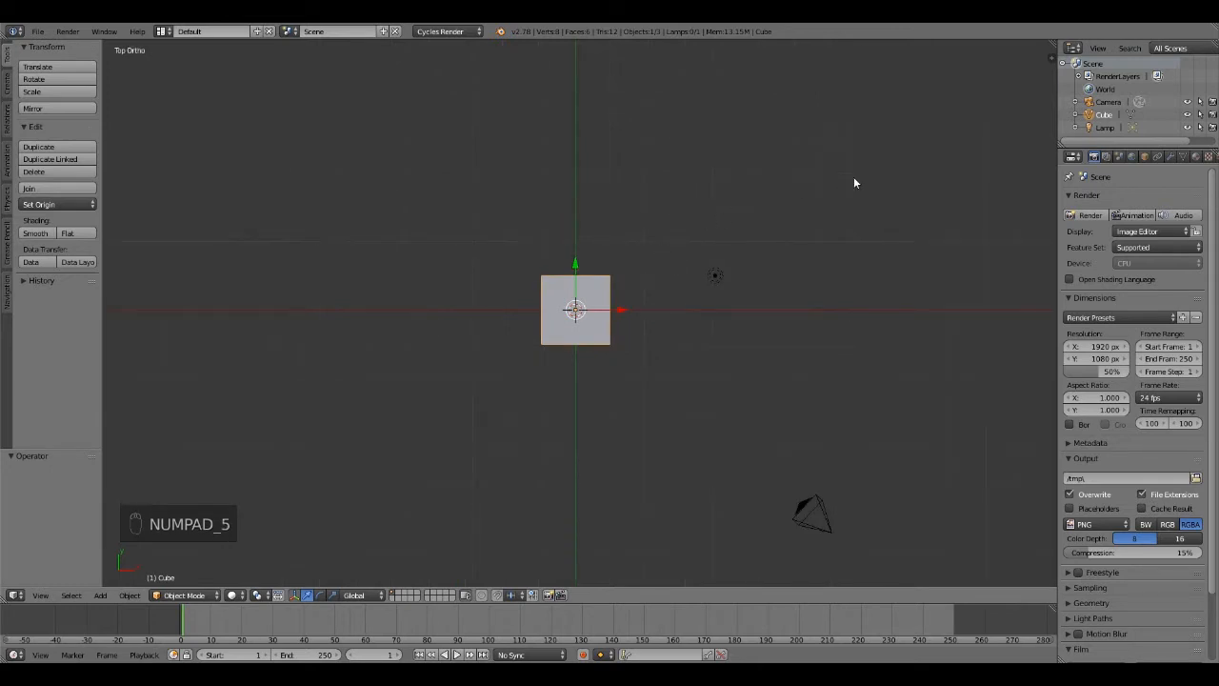
{"action": "key", "text": "s"}
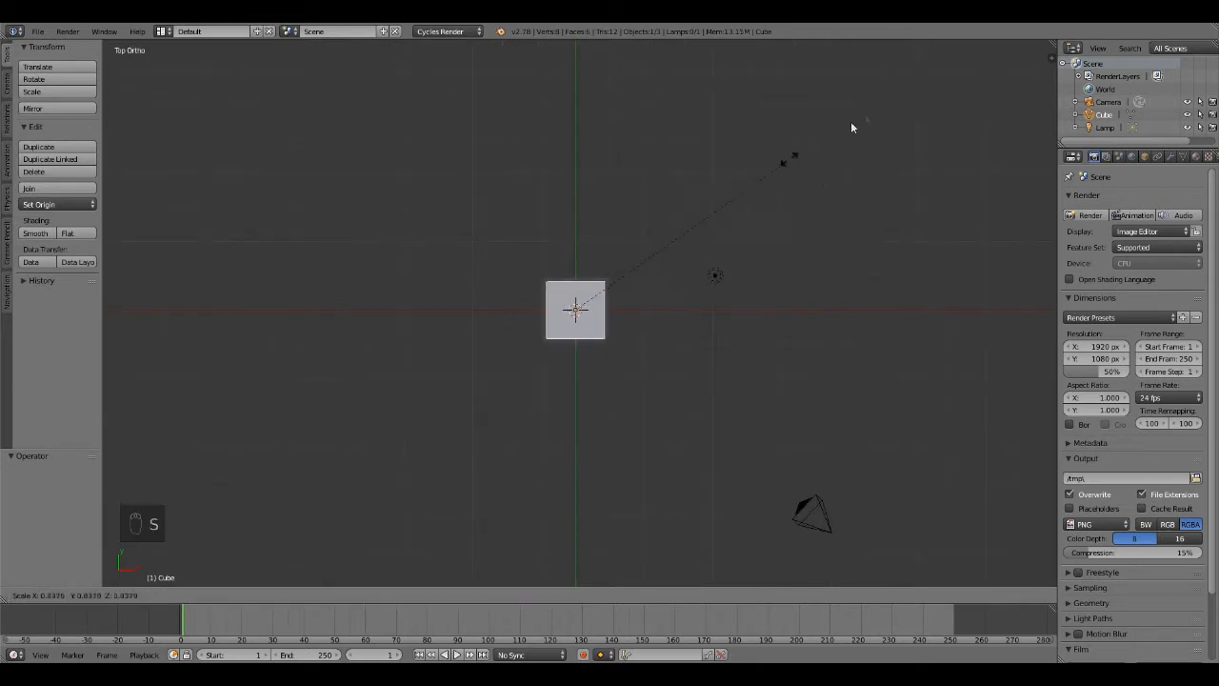
{"action": "key", "text": "x"}
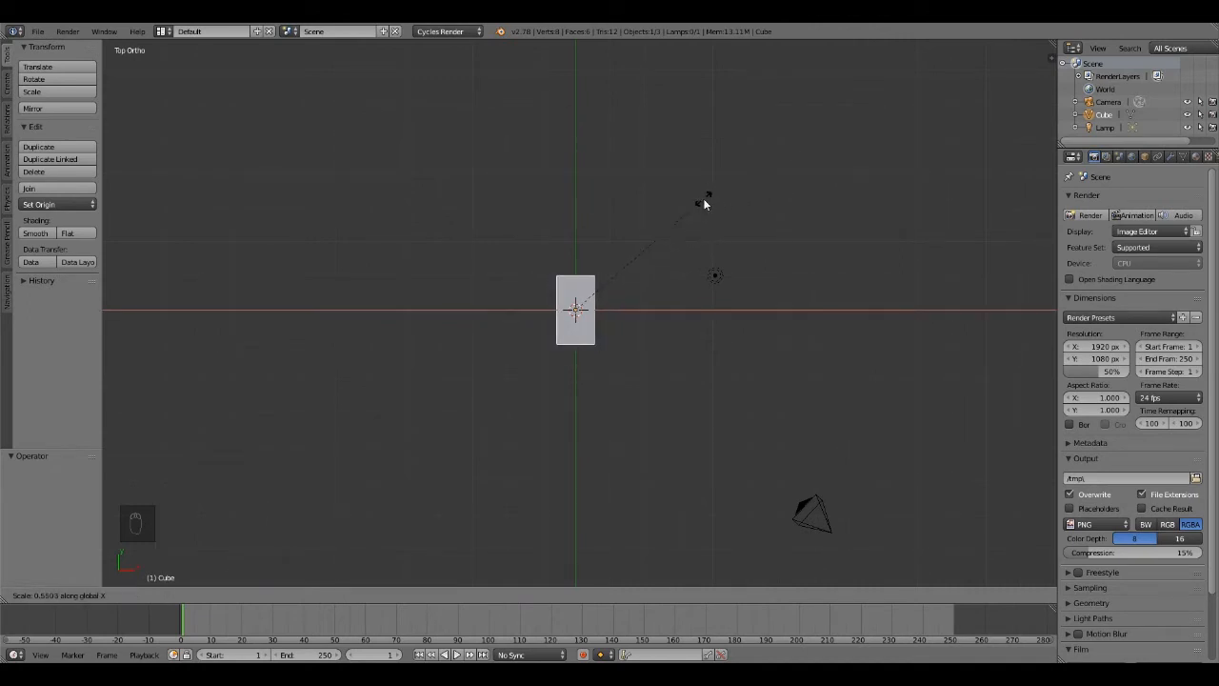
{"action": "left_click", "coordinate": [705, 203]}
{"action": "key", "text": "s"}
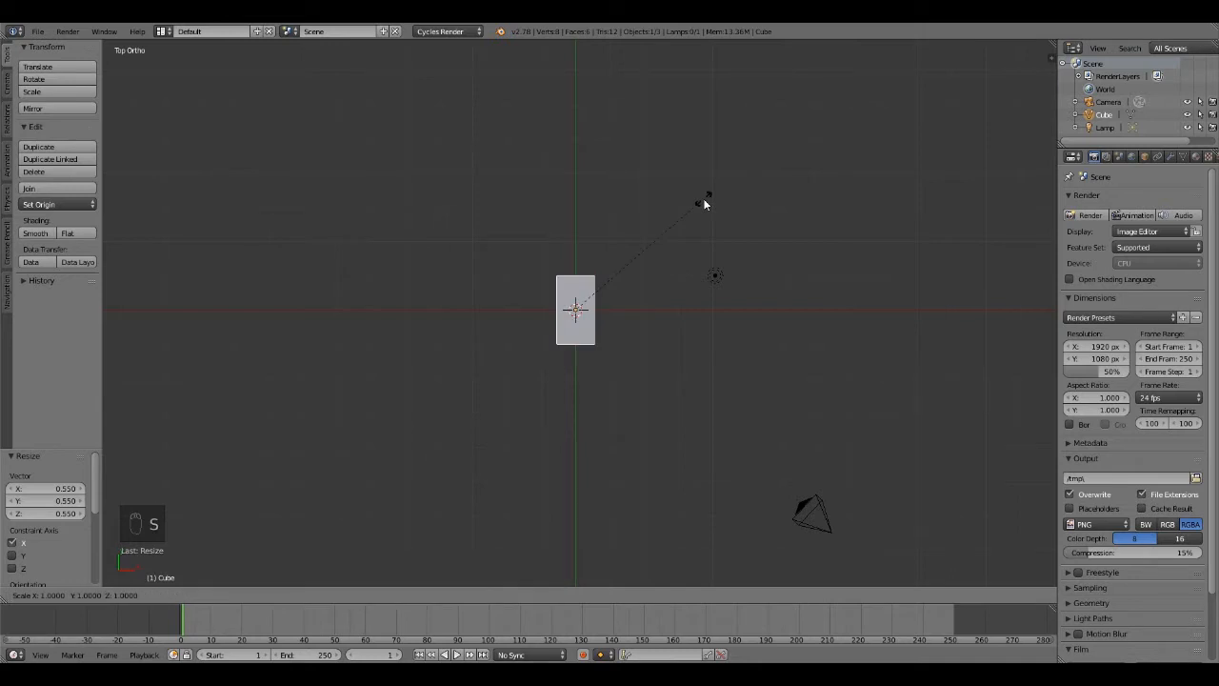
{"action": "key", "text": "y"}
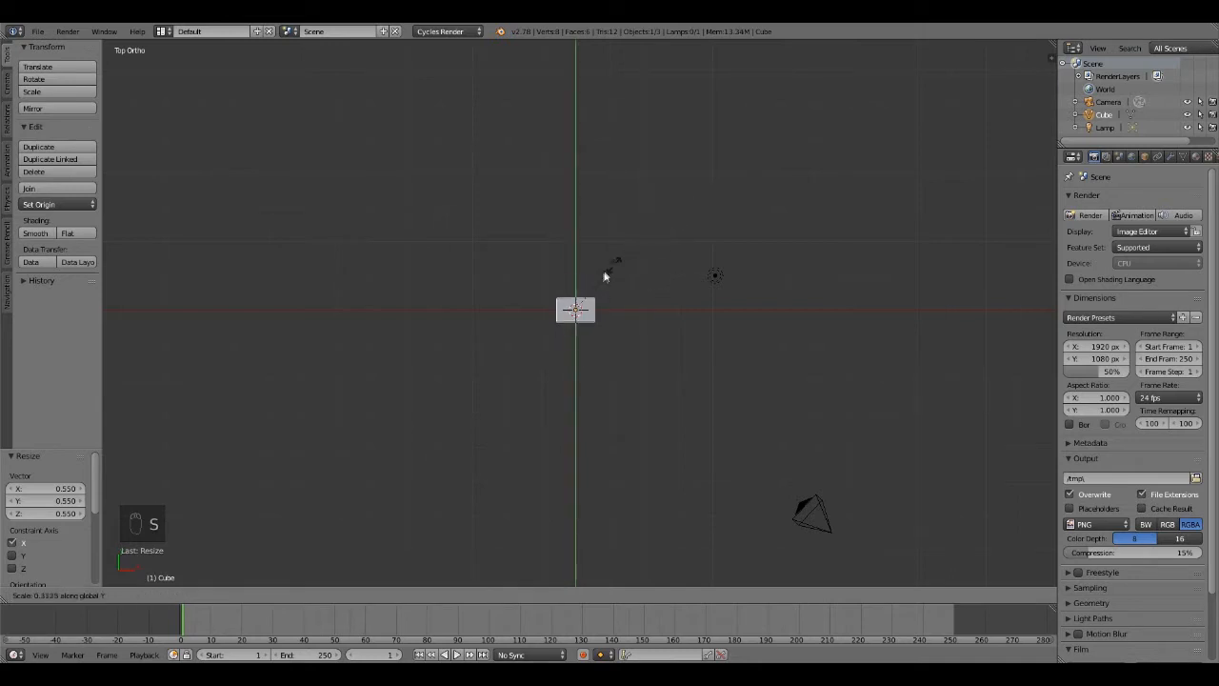
{"action": "left_click", "coordinate": [598, 275]}
Scale the cube along Z to about 0.272 to make a low rectangular block.
{"action": "mouse_move", "coordinate": [680, 264]}
{"action": "middle_mouse_down"}
{"action": "mouse_move", "coordinate": [502, 206]}
{"action": "mouse_move", "coordinate": [599, 231]}
{"action": "mouse_move", "coordinate": [623, 259]}
{"action": "mouse_move", "coordinate": [681, 247]}
{"action": "middle_mouse_up"}
{"action": "scroll", "coordinate": [605, 236], "scroll_direction": "up", "scroll_amount": 4}
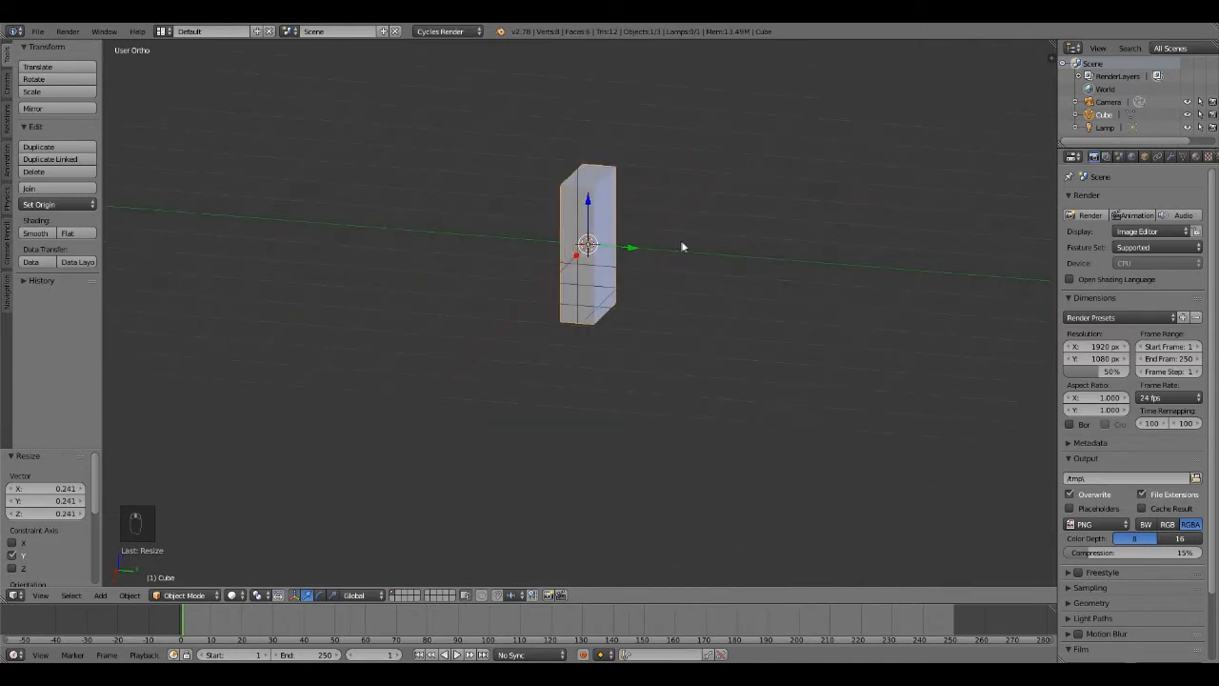
{"action": "key", "text": "s"}
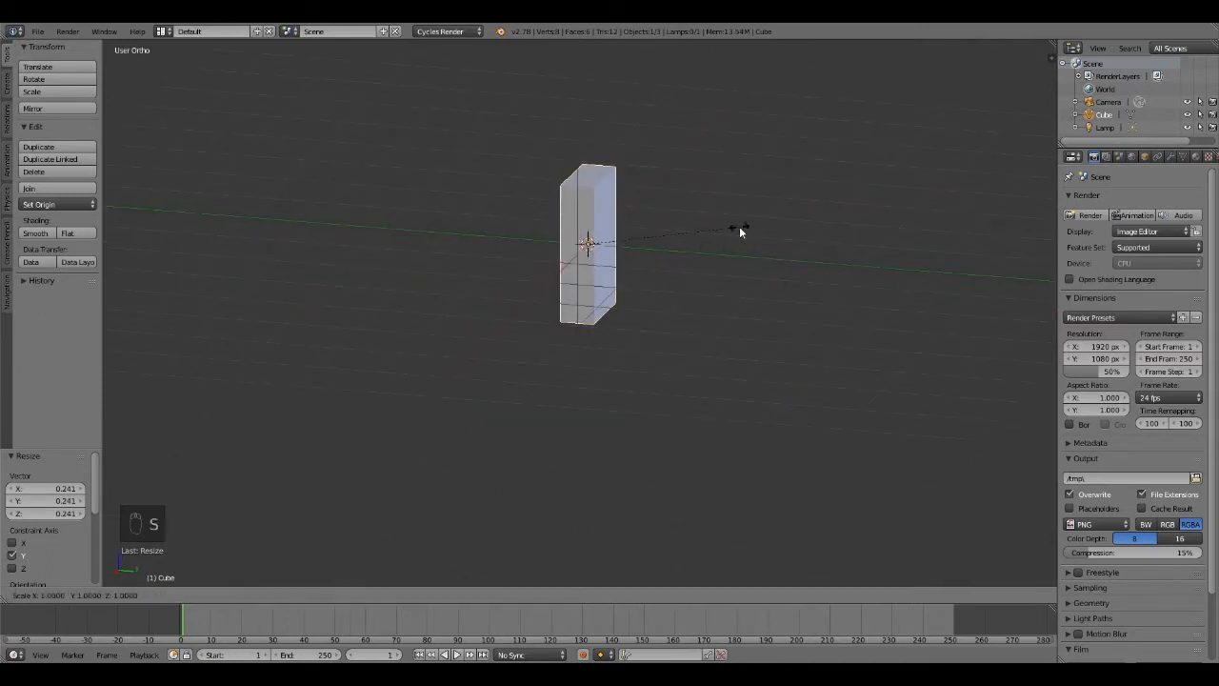
{"action": "key", "text": "z"}
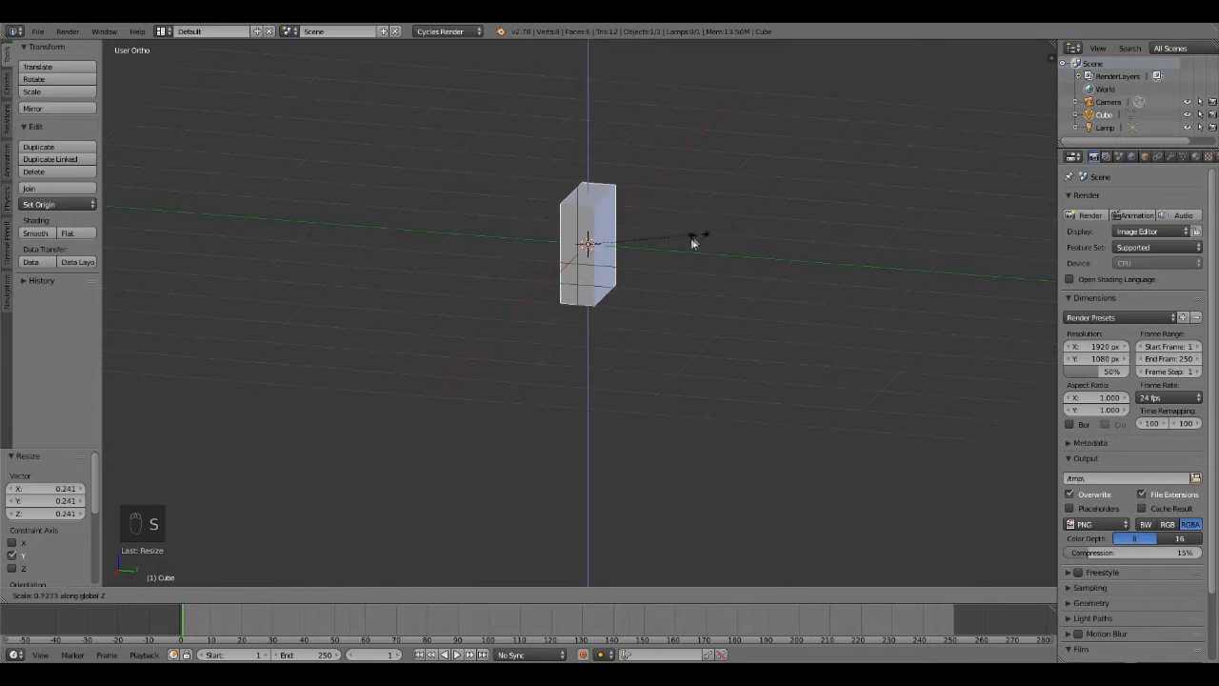
{"action": "left_click", "coordinate": [631, 250]}
Duplicate the block and move the copy about -6.267 units along the Y axis.
{"action": "middle_click_drag", "start_coordinate": [677, 236], "coordinate": [715, 238]}
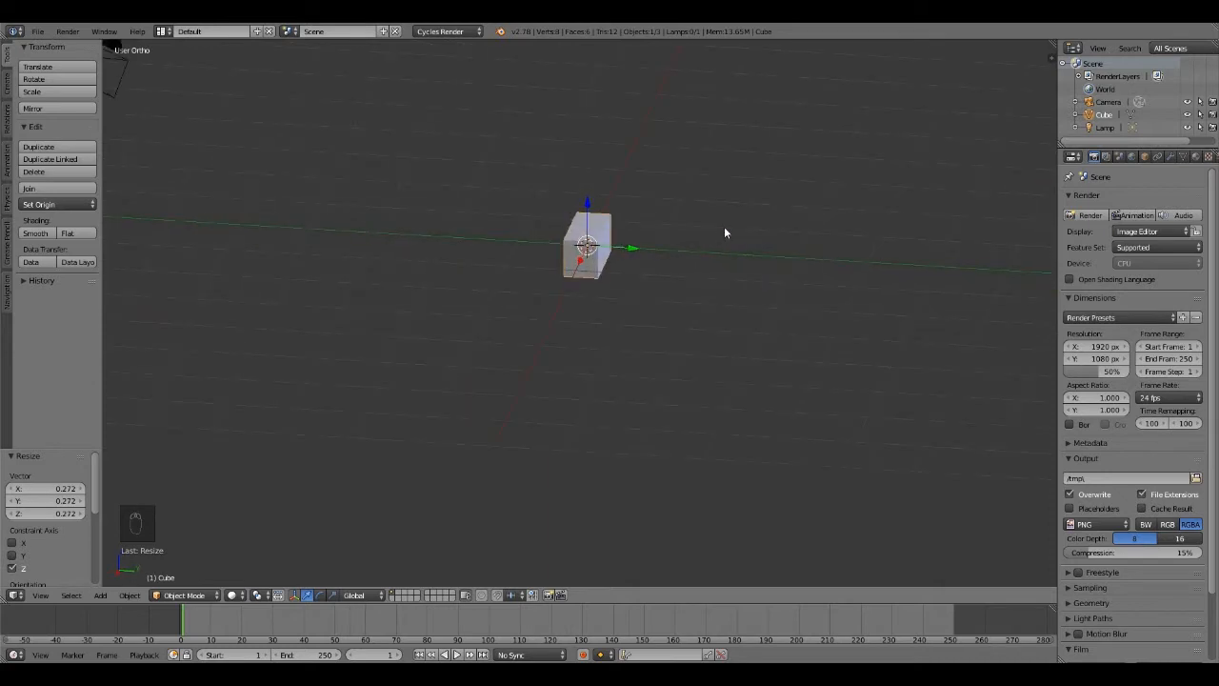
{"action": "key", "text": "shift+d"}
{"action": "left_click", "coordinate": [712, 229]}
{"action": "left_click_drag", "start_coordinate": [636, 247], "coordinate": [281, 236]}
Select the original block at the scene centre and scale it along Z by about 10.831 into a tall pillar.
{"action": "middle_click_drag", "start_coordinate": [282, 236], "coordinate": [363, 202]}
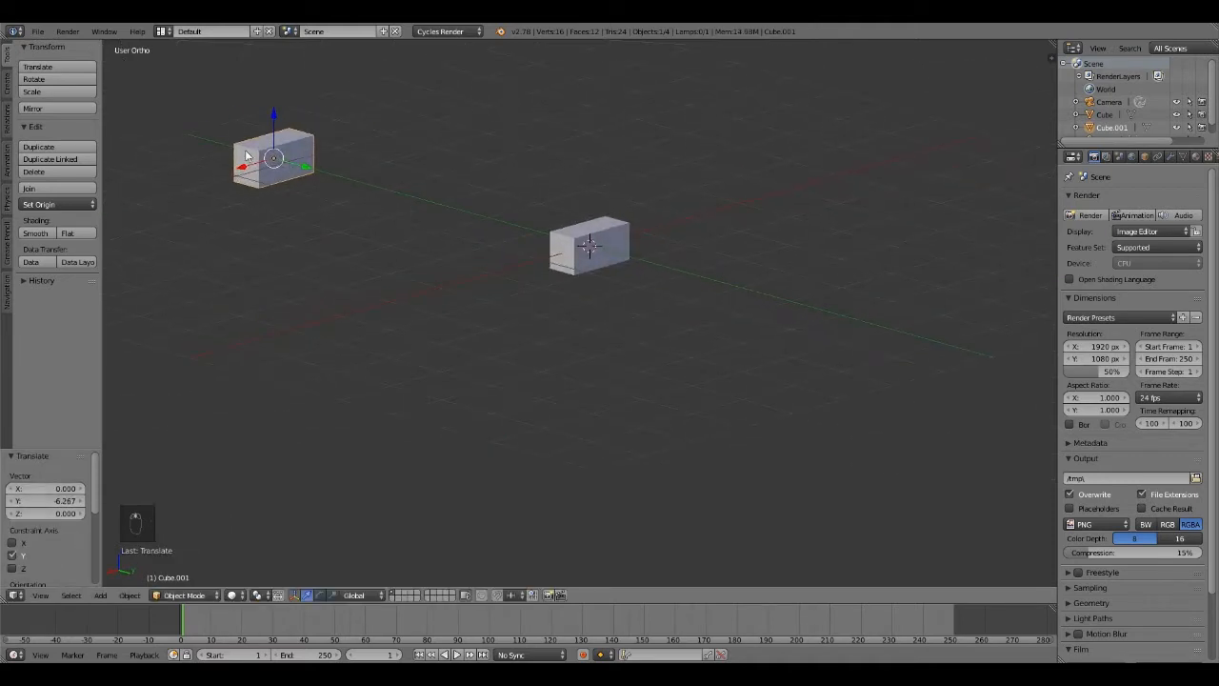
{"action": "right_click", "coordinate": [559, 238]}
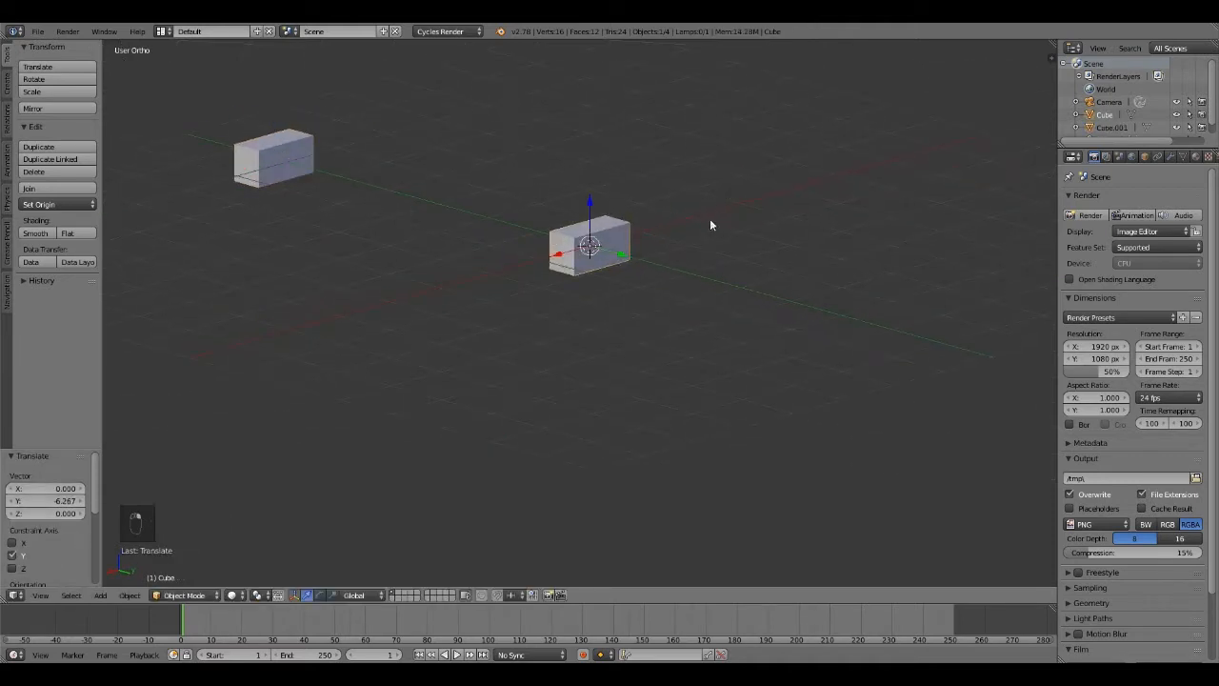
{"action": "key", "text": "s"}
{"action": "key", "text": "z"}
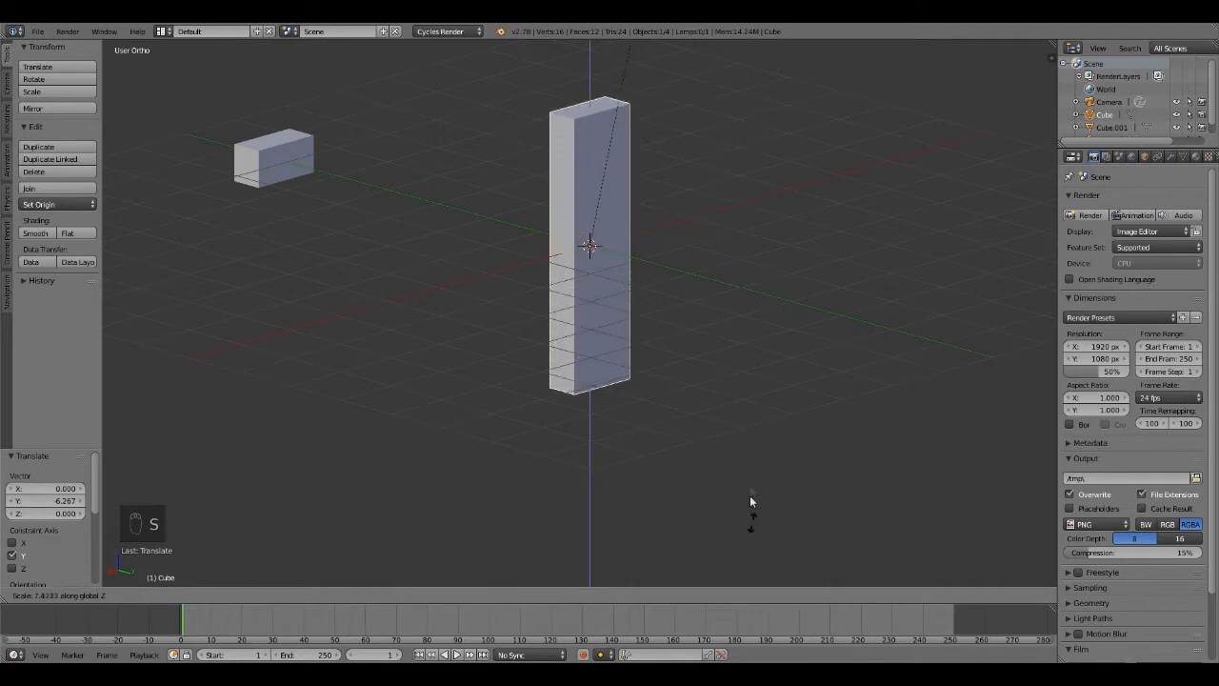
{"action": "left_click", "coordinate": [795, 147]}
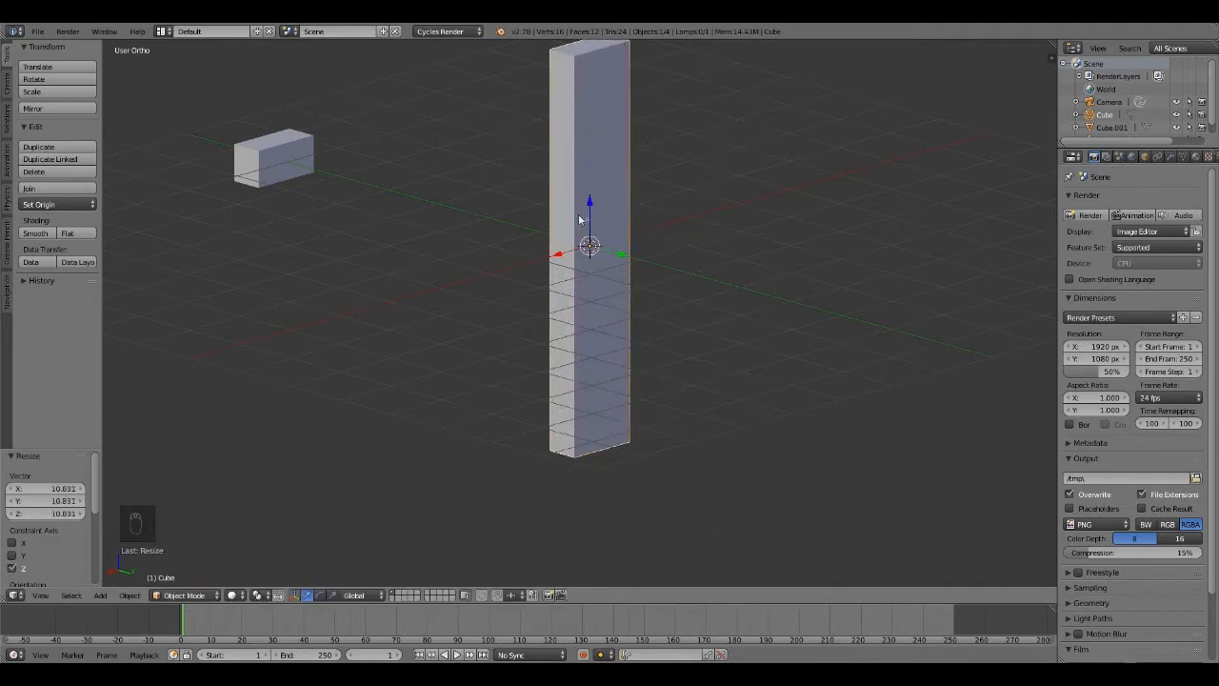
Raise the pillar about 3.082 units along Z so its base rests around grid level.
{"action": "scroll", "coordinate": [761, 347], "scroll_direction": "down", "scroll_amount": 3}
{"action": "left_click_drag", "start_coordinate": [589, 242], "coordinate": [589, 119]}
{"action": "middle_click_drag", "start_coordinate": [634, 191], "coordinate": [607, 250], "text": "shift"}
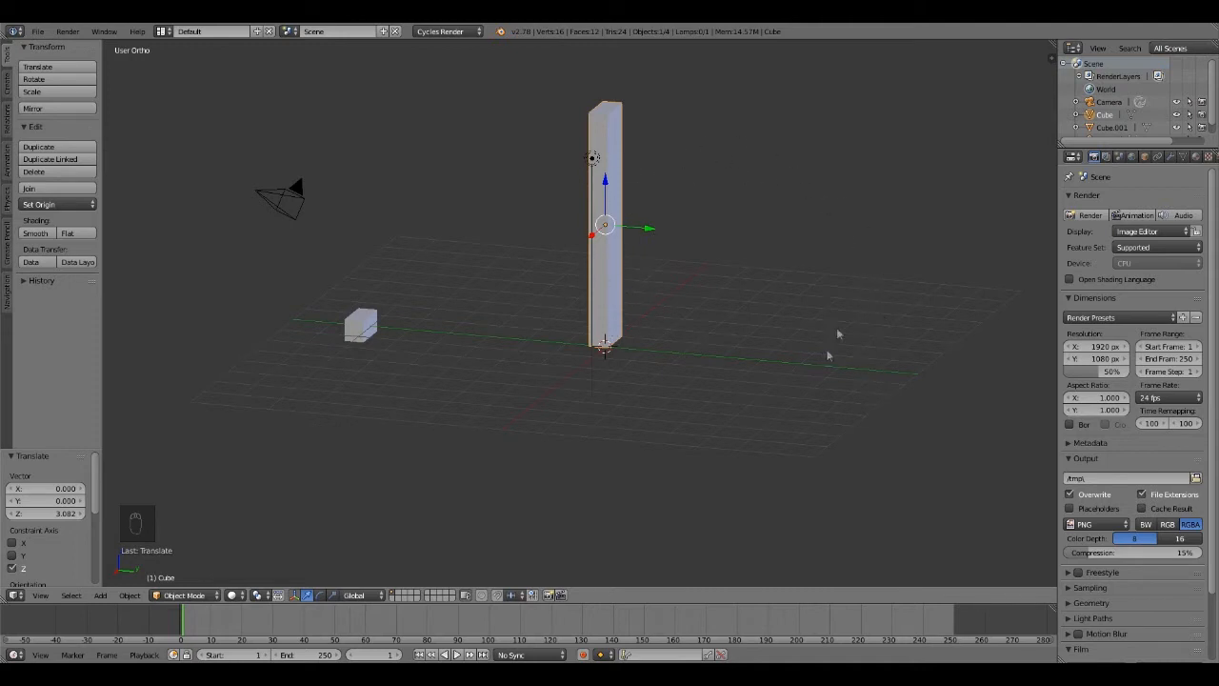
Set the pillar's origin with Origin to Geometry.
{"action": "middle_click_drag", "start_coordinate": [751, 326], "coordinate": [838, 359]}
{"action": "middle_click_drag", "start_coordinate": [718, 314], "coordinate": [653, 301]}
{"action": "middle_click_drag", "start_coordinate": [768, 333], "coordinate": [673, 327]}
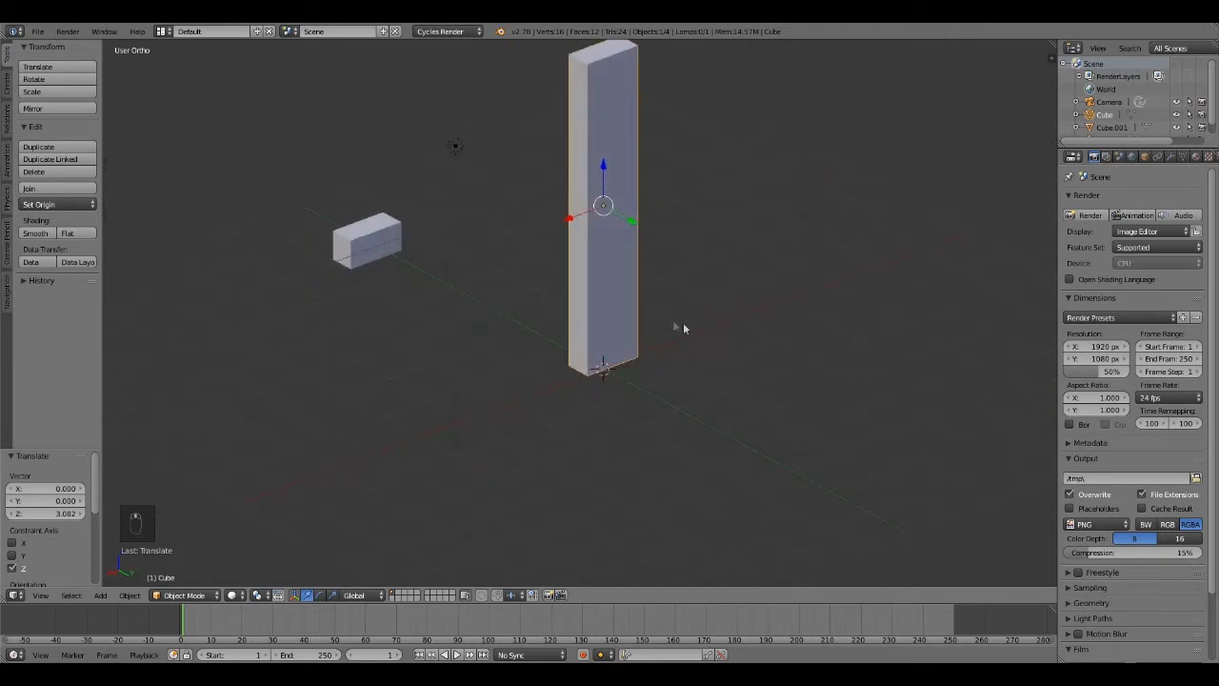
{"action": "mouse_move", "coordinate": [691, 330]}
{"action": "middle_mouse_down"}
{"action": "mouse_move", "coordinate": [632, 302]}
{"action": "mouse_move", "coordinate": [684, 317]}
{"action": "middle_mouse_up"}
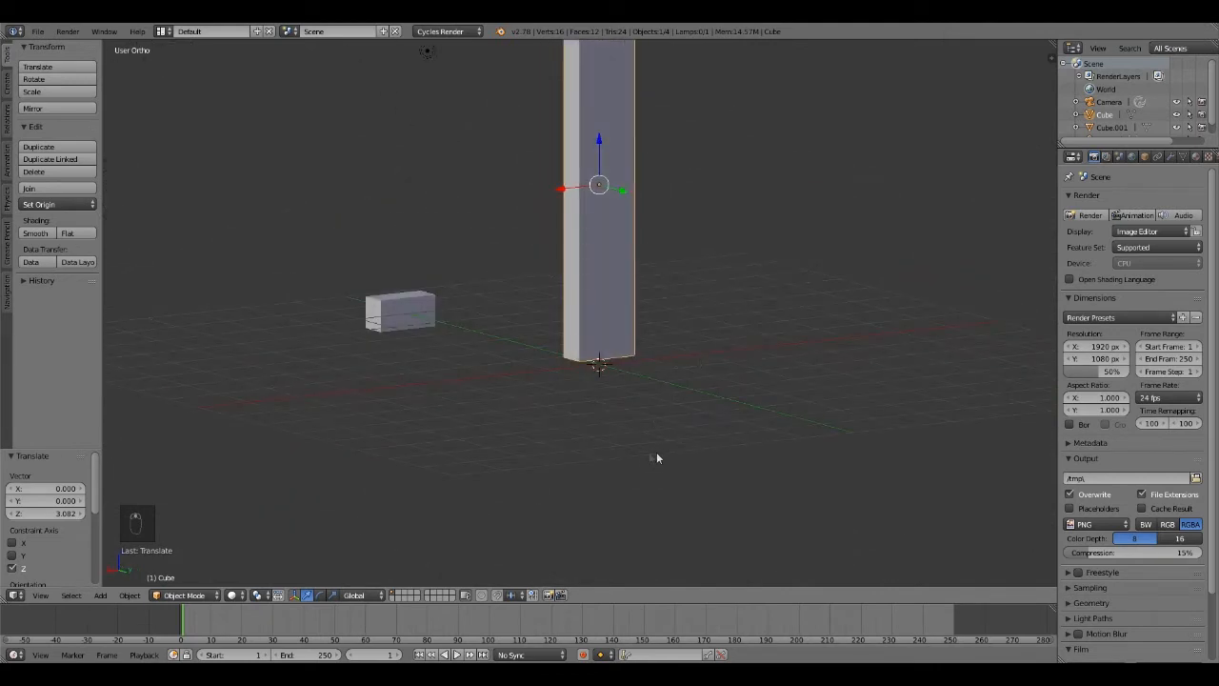
{"action": "scroll", "coordinate": [689, 407], "scroll_direction": "down", "scroll_amount": 3}
{"action": "middle_click_drag", "start_coordinate": [788, 355], "coordinate": [822, 354]}
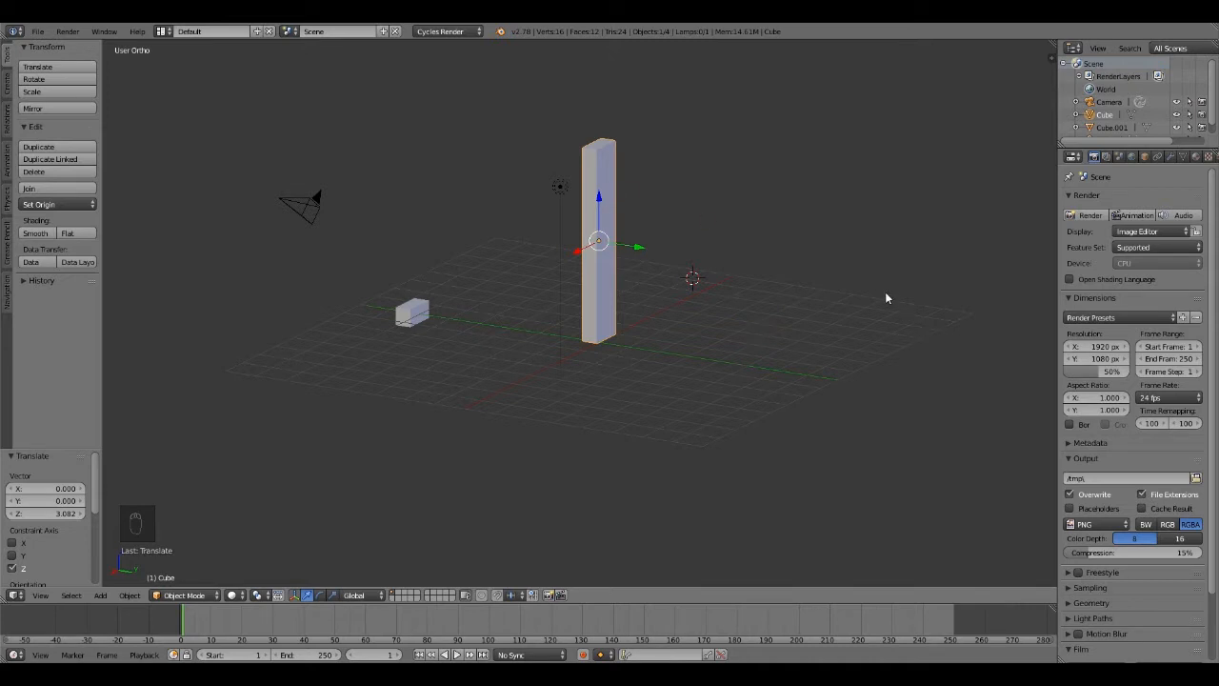
{"action": "key", "text": "ctrl+alt+shift+c"}
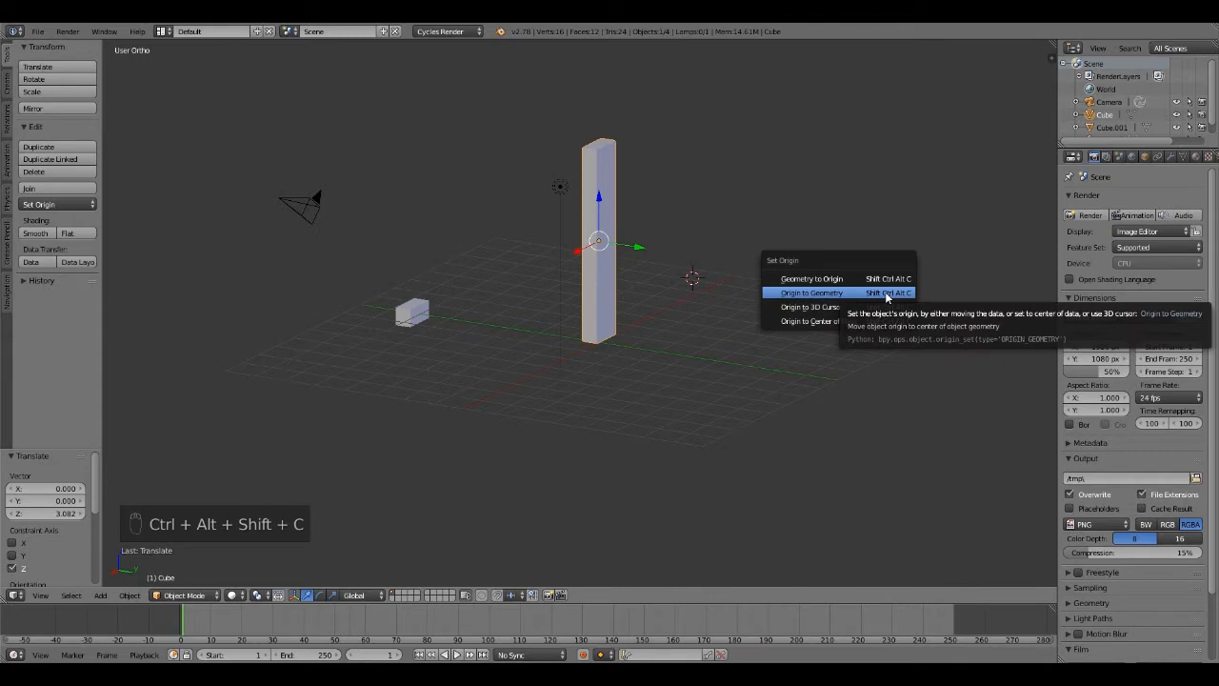
{"action": "left_click", "coordinate": [851, 292]}
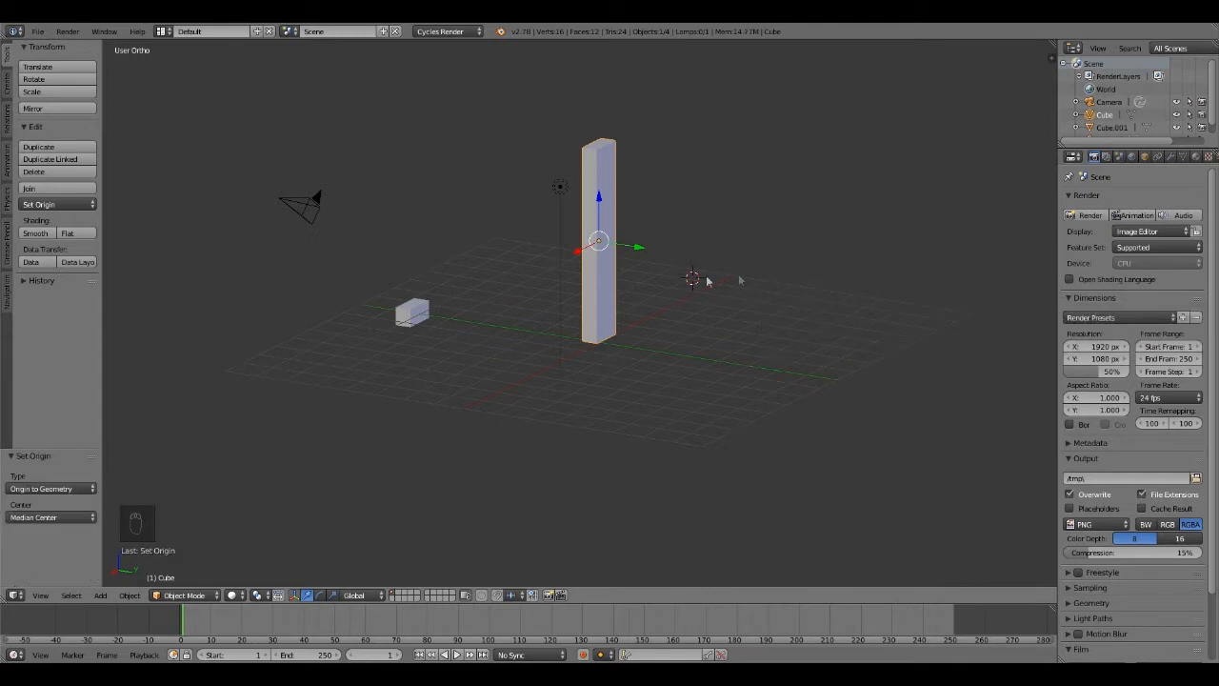
Snap the 3D cursor to the active pillar.
{"action": "middle_click_drag", "start_coordinate": [806, 293], "coordinate": [781, 298]}
{"action": "middle_click_drag", "start_coordinate": [763, 338], "coordinate": [819, 330]}
{"action": "key", "text": "shift+s"}
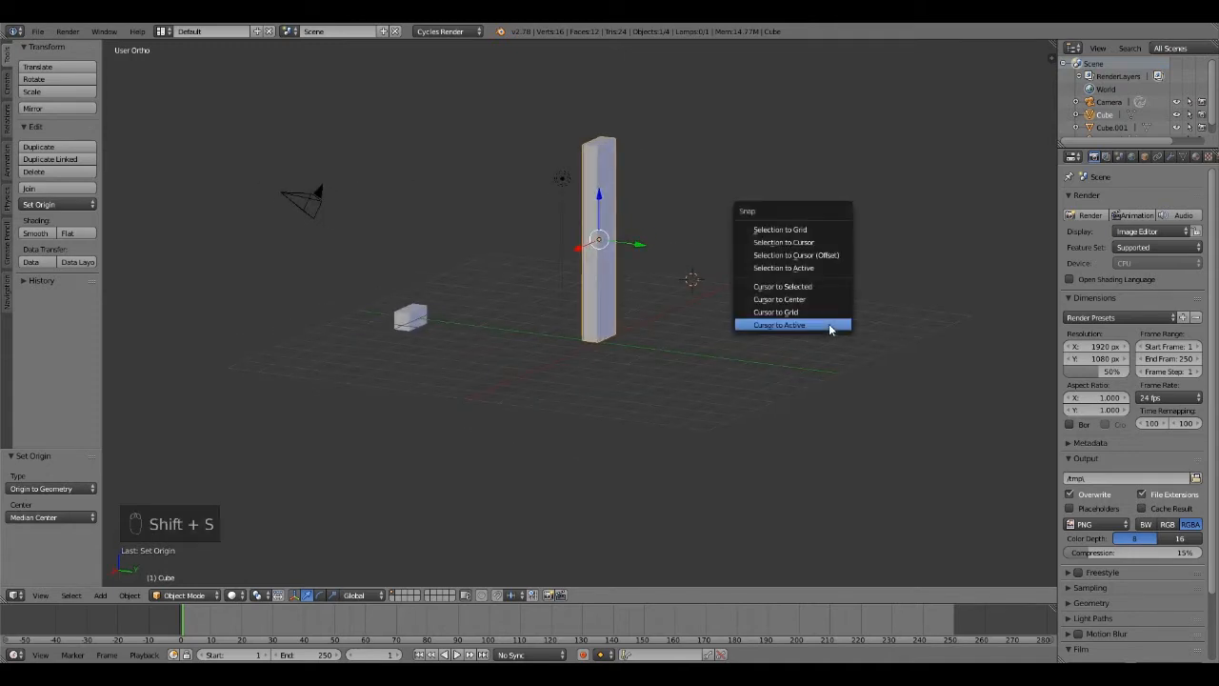
{"action": "left_click", "coordinate": [792, 324]}
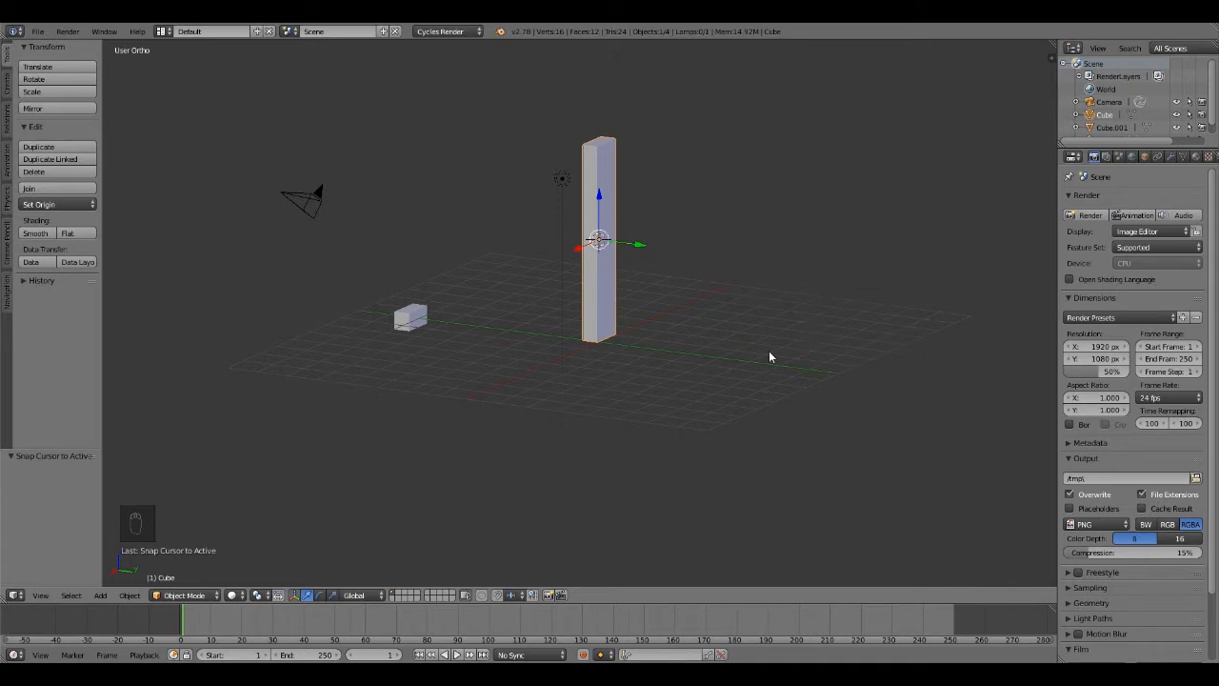
In the bottom orthographic view, place the 3D cursor at the centre of the pillar's bottom face.
{"action": "key", "text": "ctrl+KP_7"}
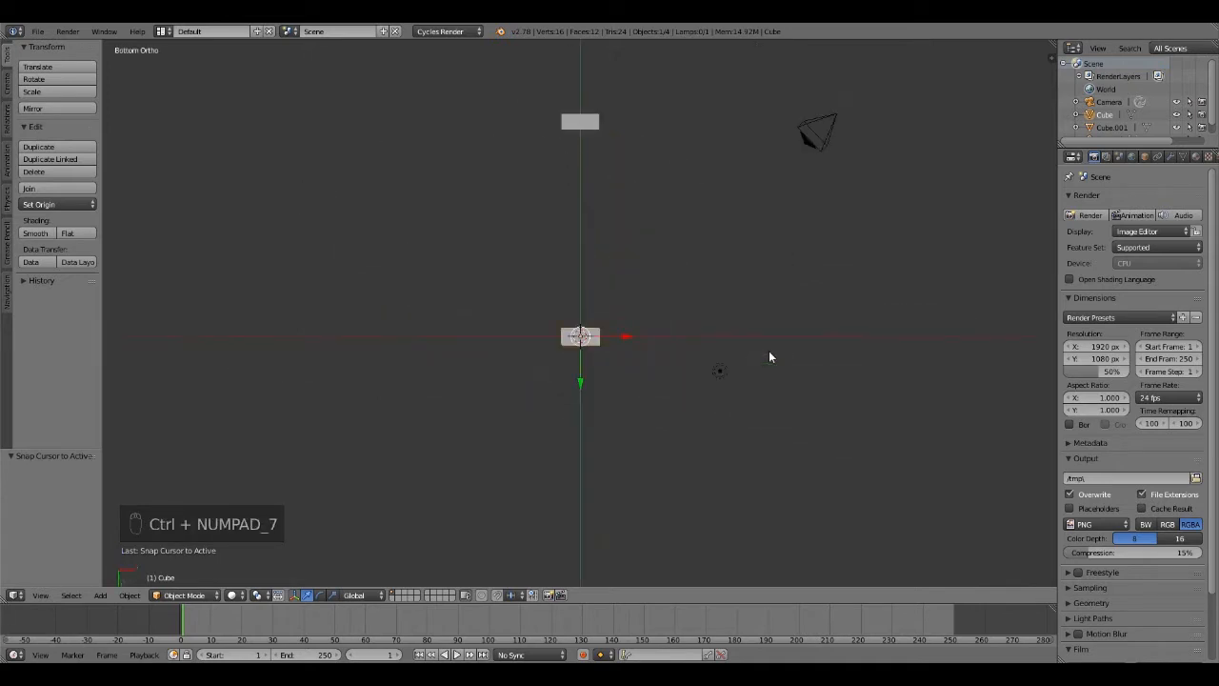
{"action": "key", "text": "KP_7"}
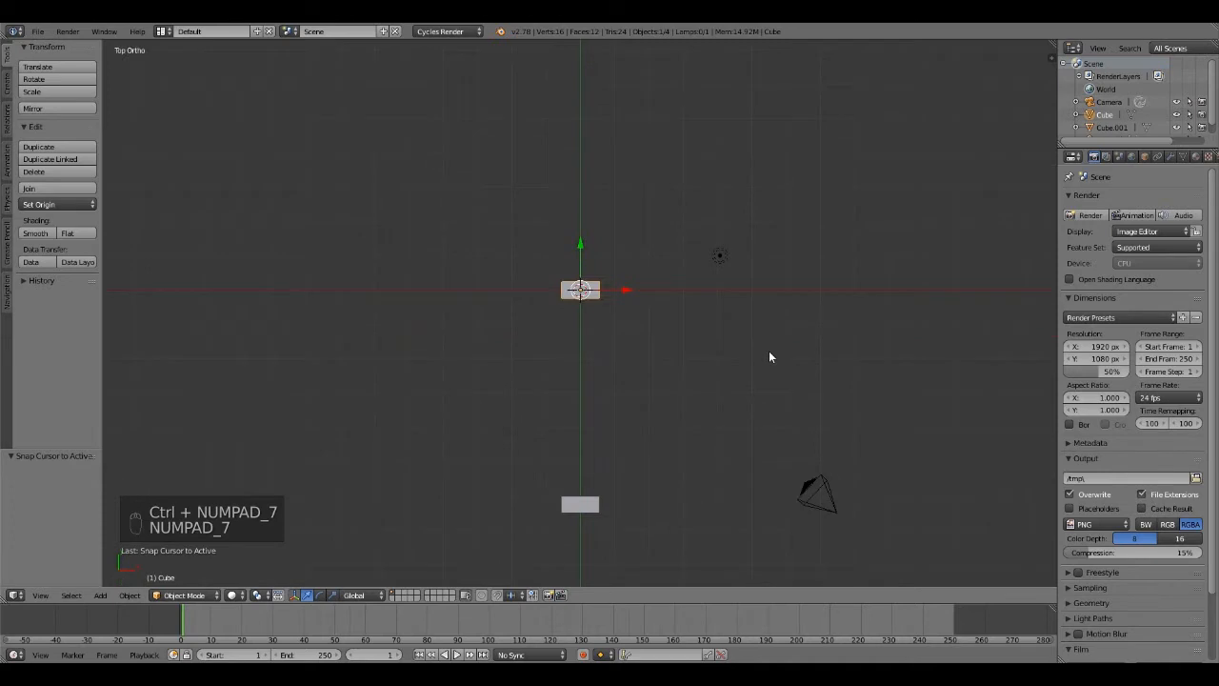
{"action": "key", "text": "ctrl+KP_7"}
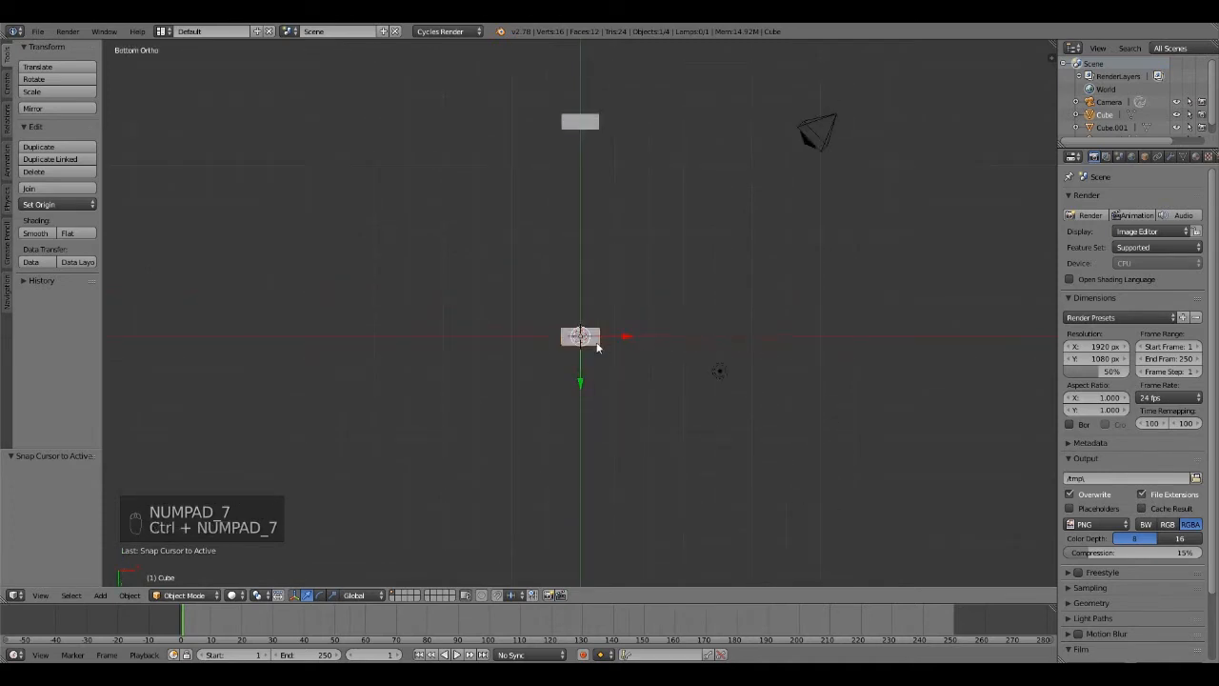
{"action": "scroll", "coordinate": [598, 389], "scroll_direction": "up", "scroll_amount": 10}
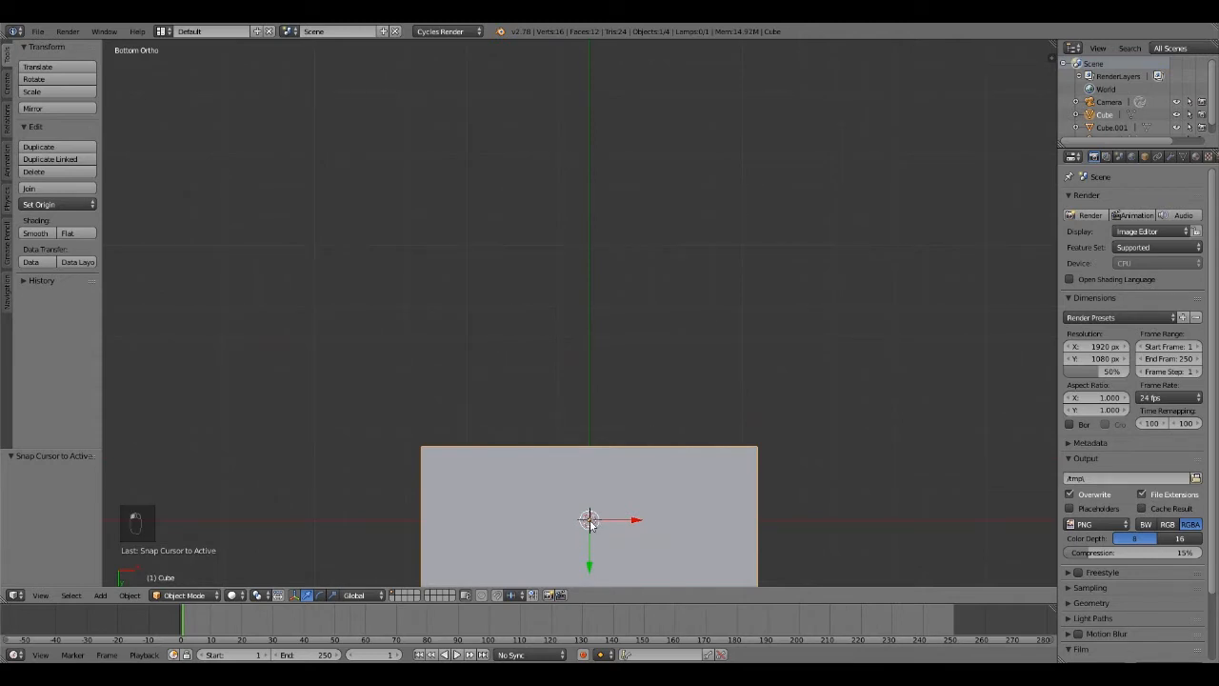
{"action": "middle_click_drag", "start_coordinate": [897, 520], "coordinate": [771, 466]}
{"action": "middle_click_drag", "start_coordinate": [716, 398], "coordinate": [811, 394]}
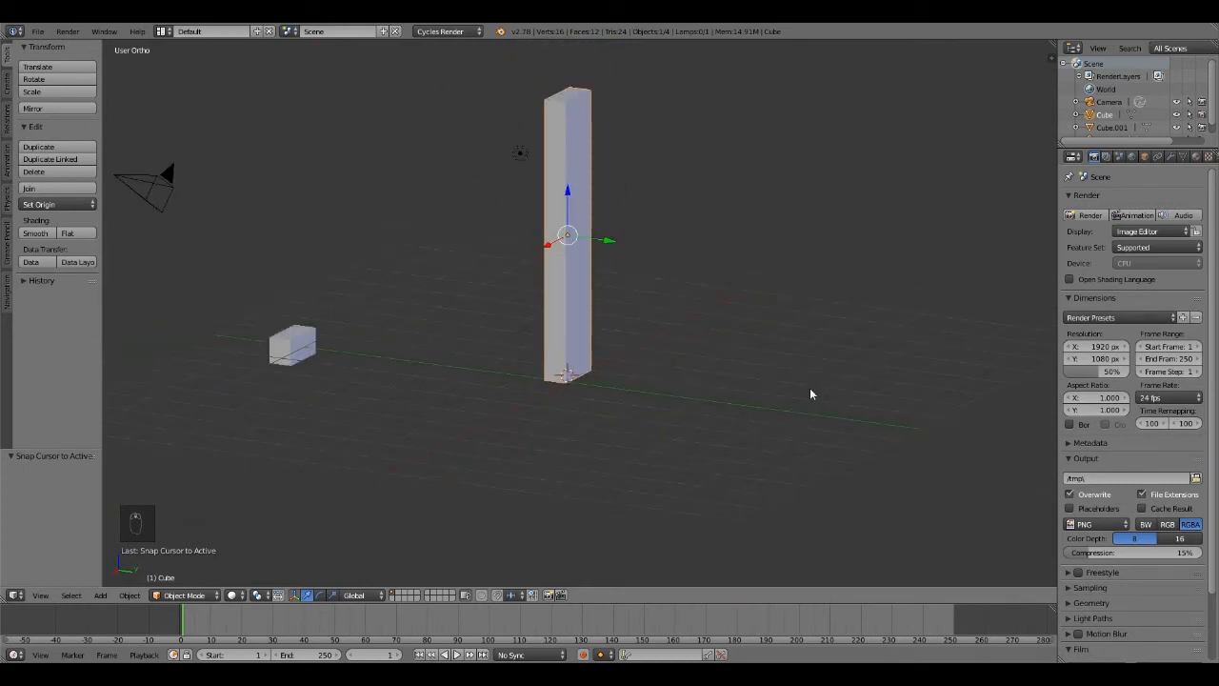
Add a Plain Axes empty at the 3D cursor, at the base of the pillar.
{"action": "key", "text": "shift+a"}
{"action": "mouse_move", "coordinate": [812, 389]}
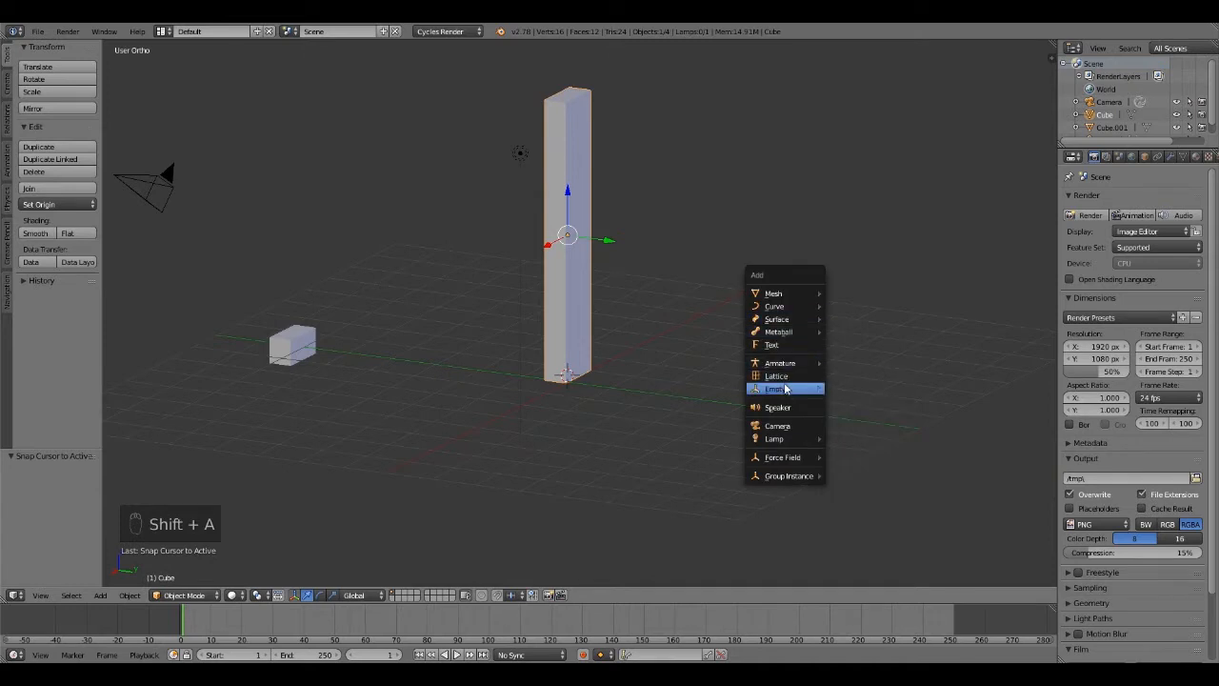
{"action": "left_click", "coordinate": [852, 390]}
Rotate the empty at the pillar's base 90° about the global Y axis.
{"action": "mouse_move", "coordinate": [852, 392]}
{"action": "middle_mouse_down"}
{"action": "mouse_move", "coordinate": [735, 375]}
{"action": "mouse_move", "coordinate": [859, 375]}
{"action": "mouse_move", "coordinate": [708, 365]}
{"action": "mouse_move", "coordinate": [688, 302]}
{"action": "mouse_move", "coordinate": [844, 383]}
{"action": "middle_mouse_up"}
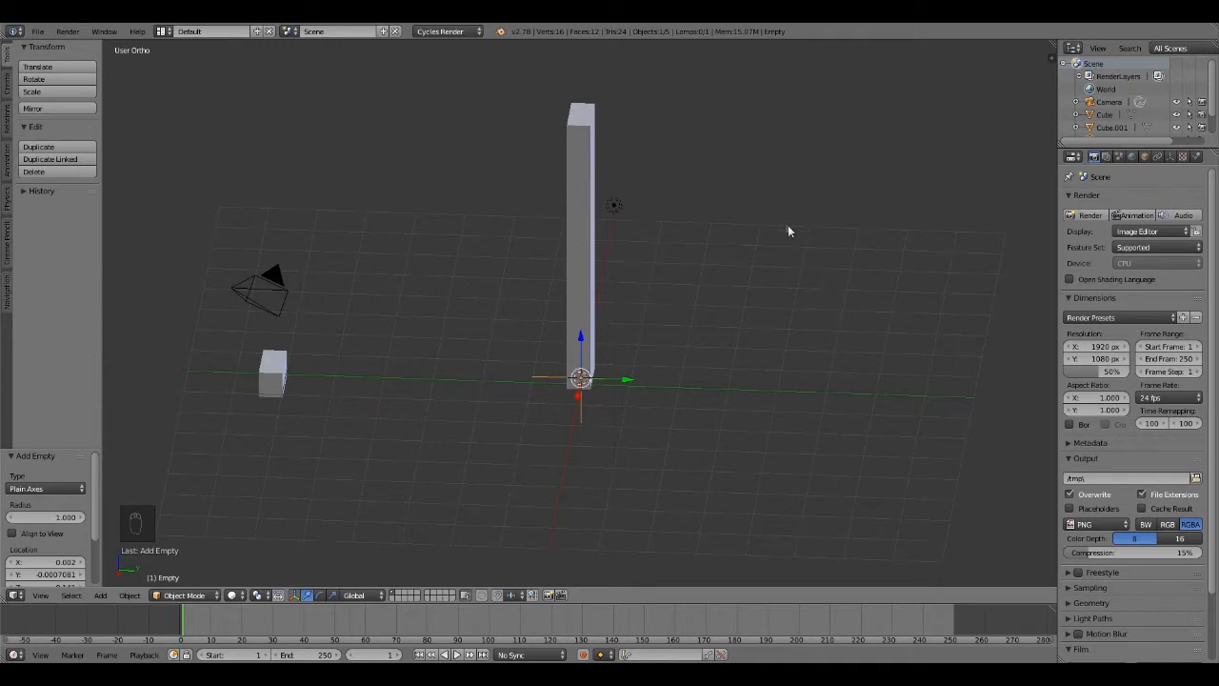
{"action": "middle_click_drag", "start_coordinate": [846, 360], "coordinate": [814, 346]}
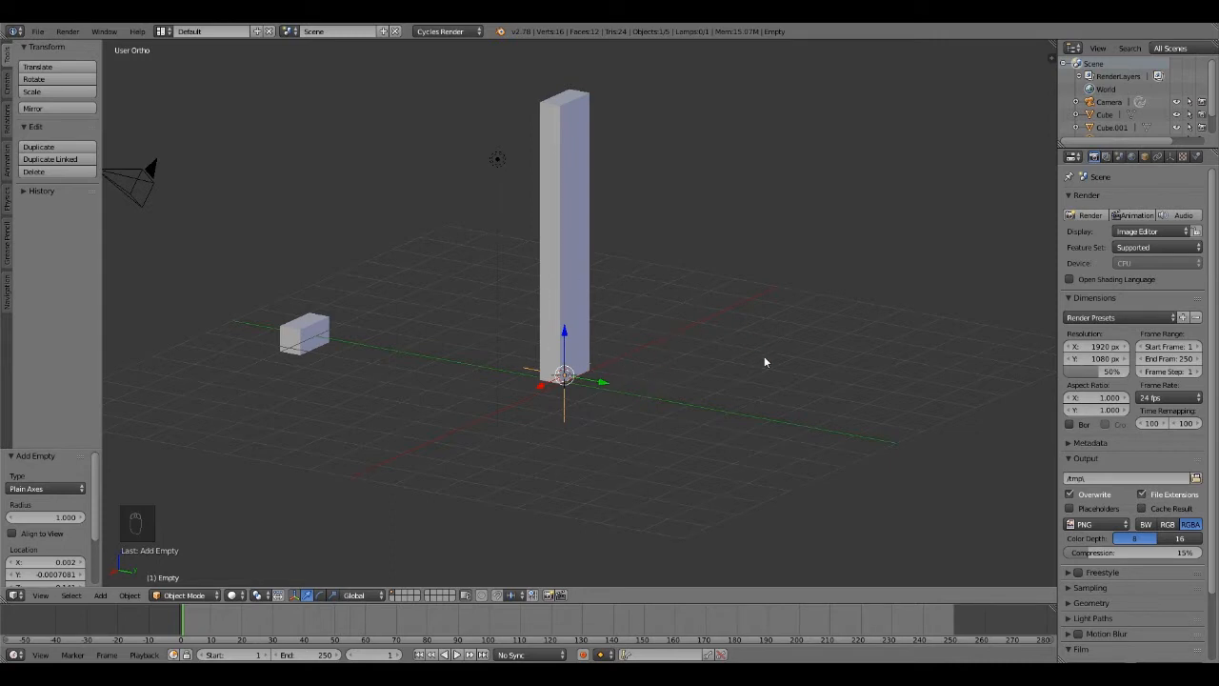
{"action": "middle_click_drag", "start_coordinate": [764, 362], "coordinate": [835, 358]}
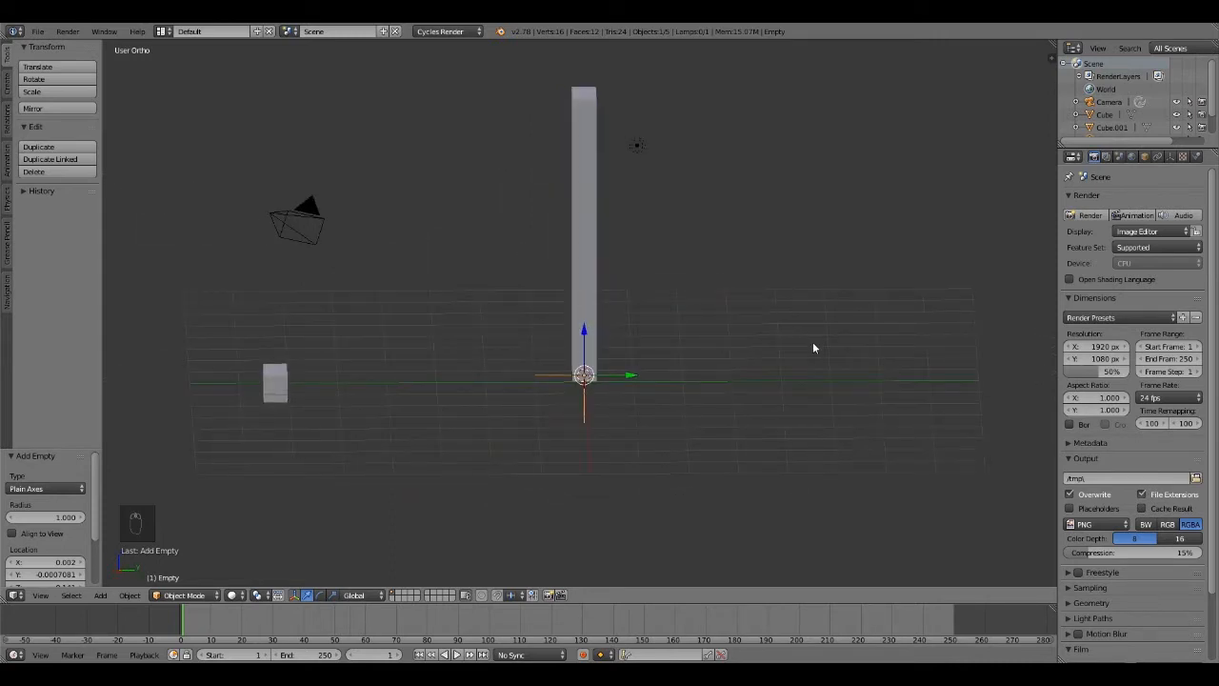
{"action": "type", "text": "ry90"}
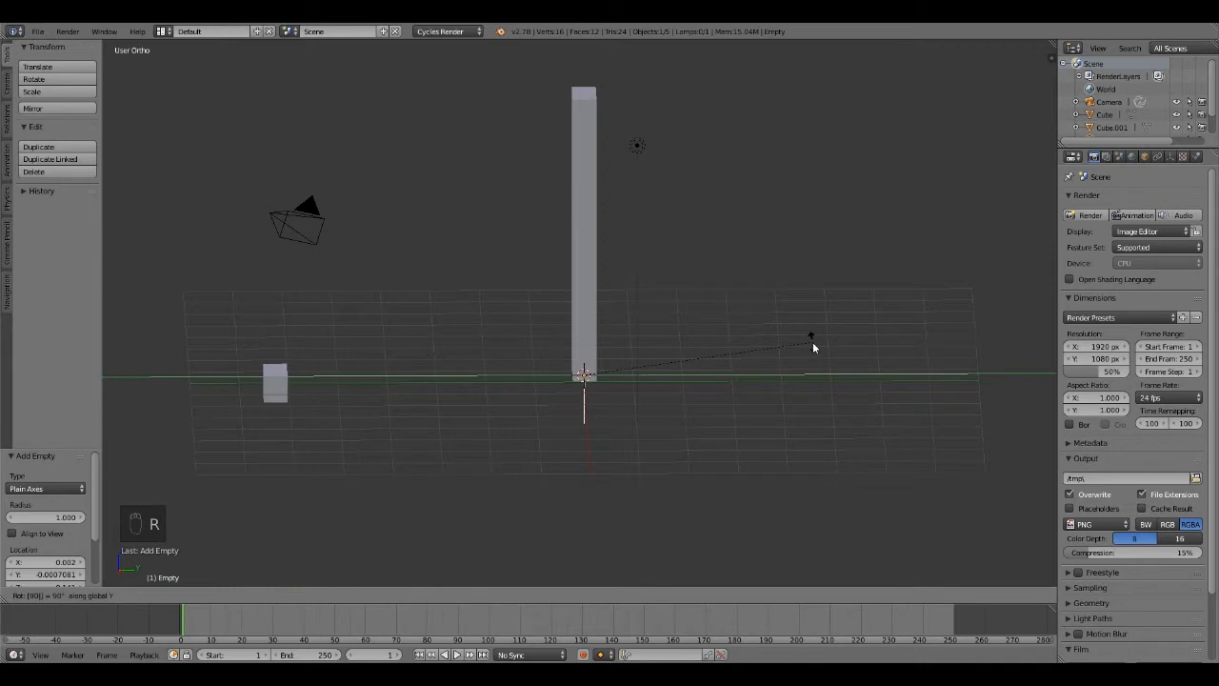
{"action": "key", "text": "Return"}
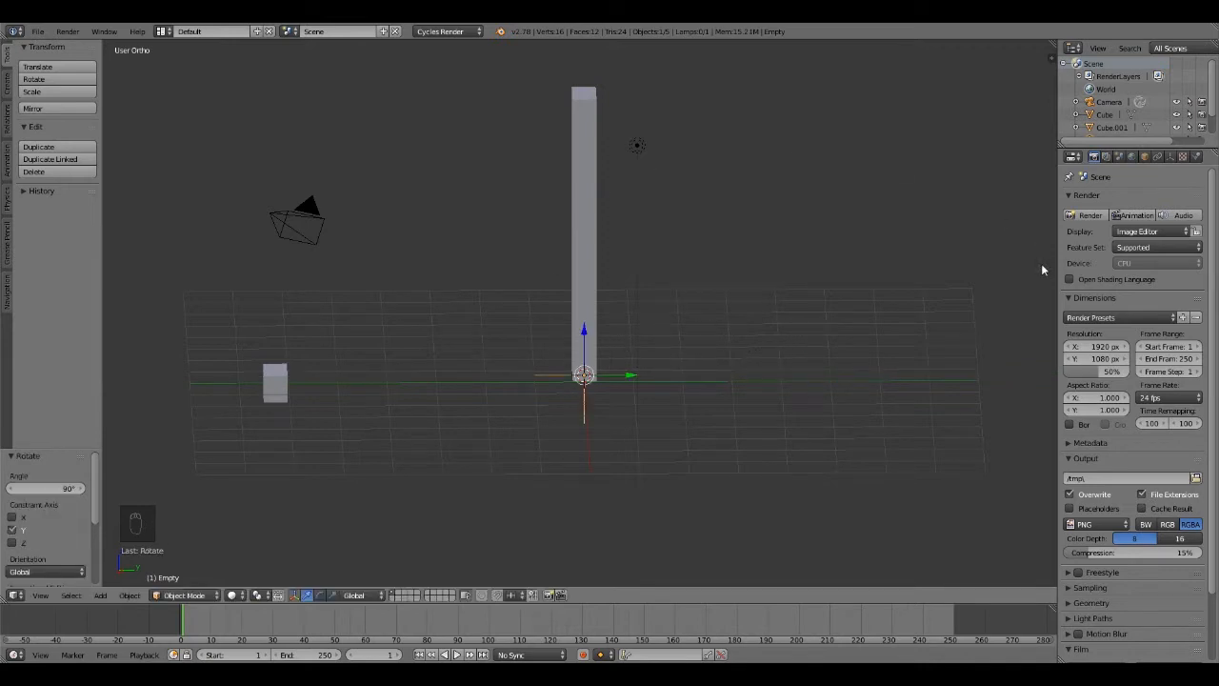
Select the pillar and switch the viewport display to wireframe.
{"action": "middle_click_drag", "start_coordinate": [887, 142], "coordinate": [598, 241]}
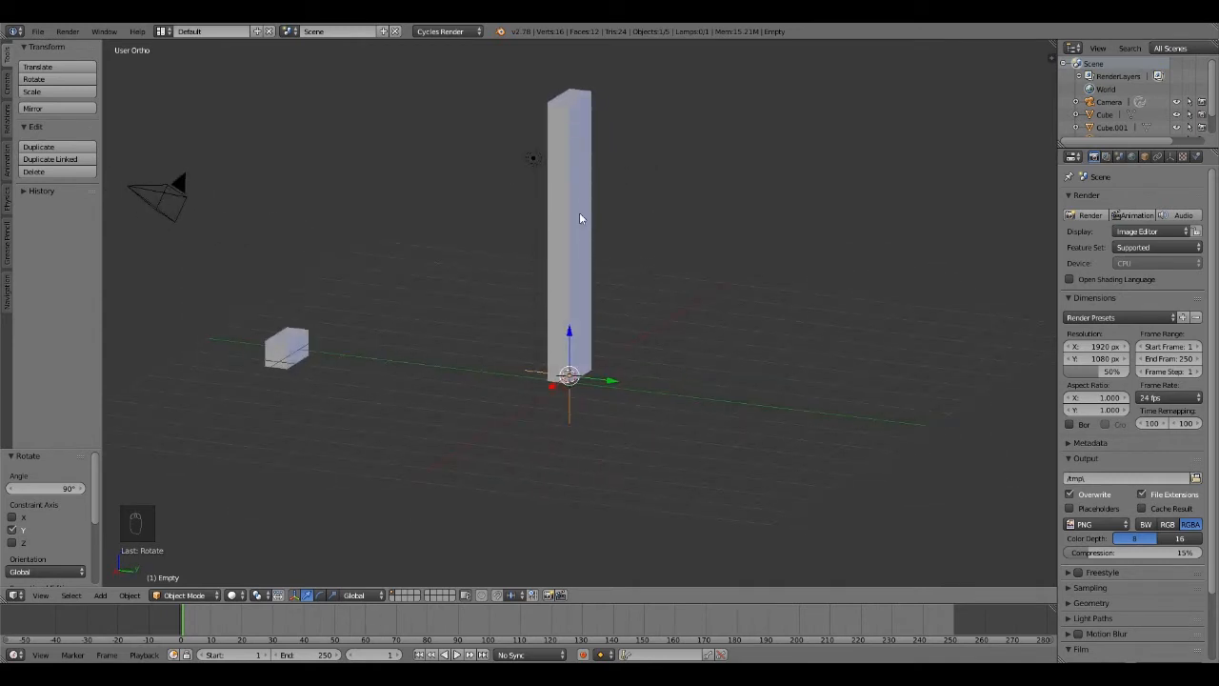
{"action": "right_click", "coordinate": [579, 218]}
{"action": "middle_click_drag", "start_coordinate": [646, 246], "coordinate": [832, 288]}
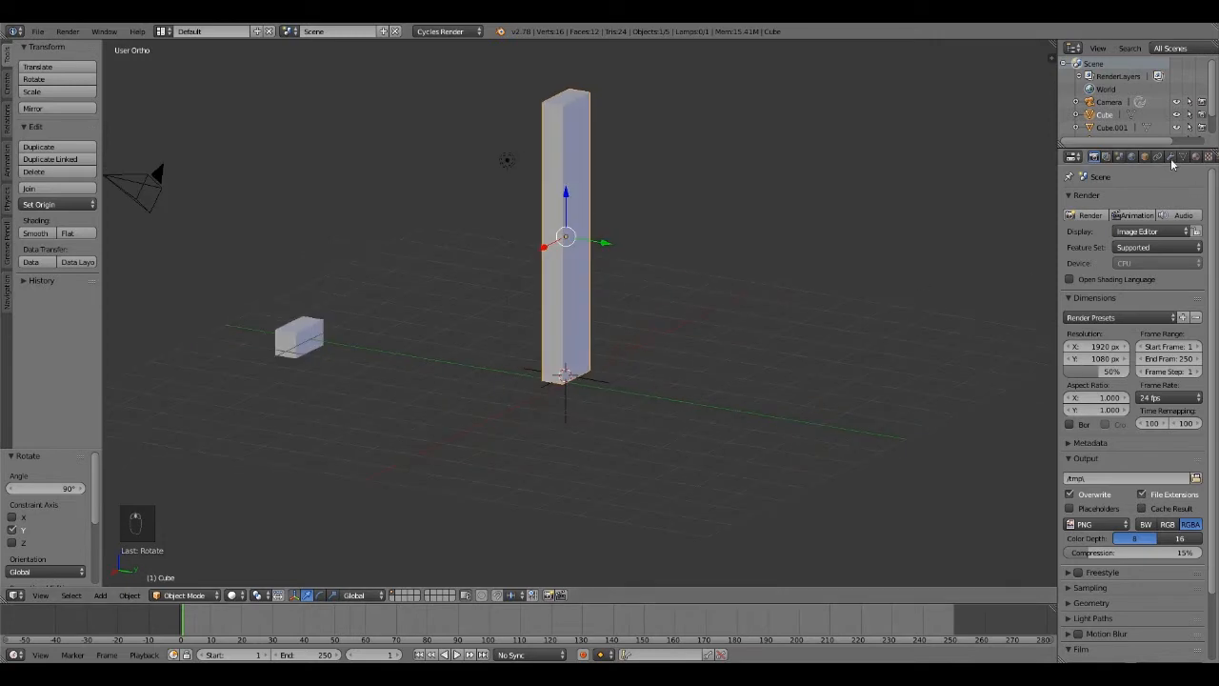
{"action": "middle_click_drag", "start_coordinate": [590, 271], "coordinate": [670, 285]}
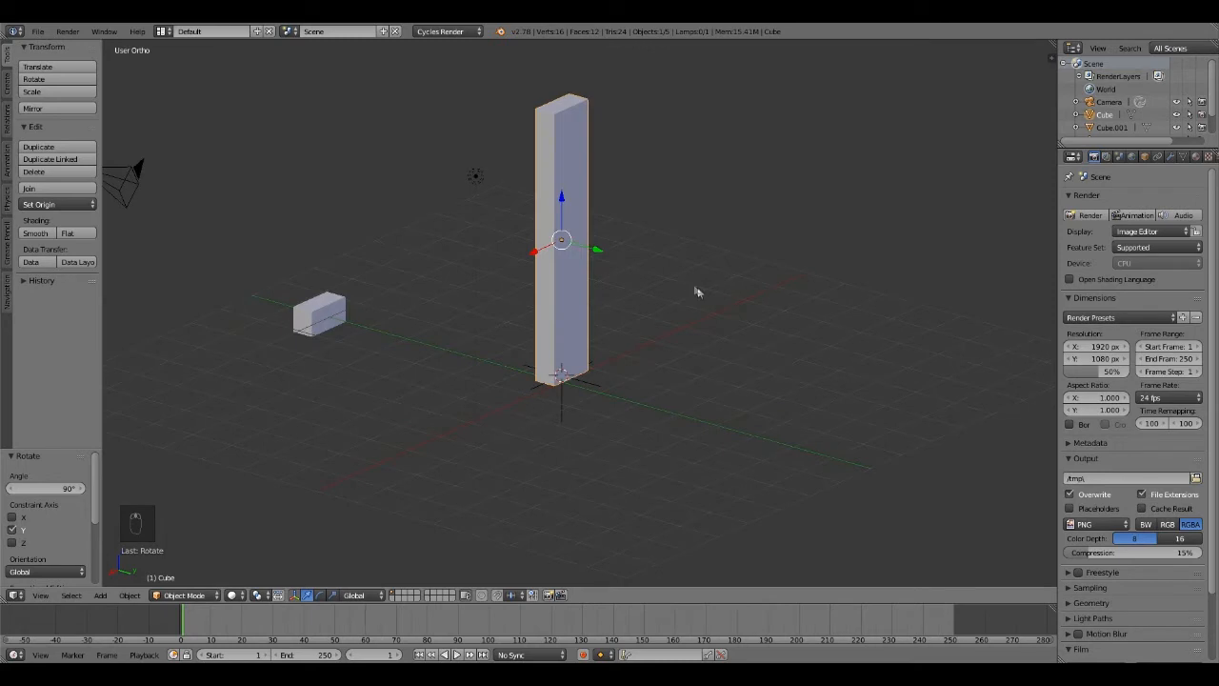
{"action": "key", "text": "z"}
{"action": "middle_click_drag", "start_coordinate": [679, 280], "coordinate": [628, 180]}
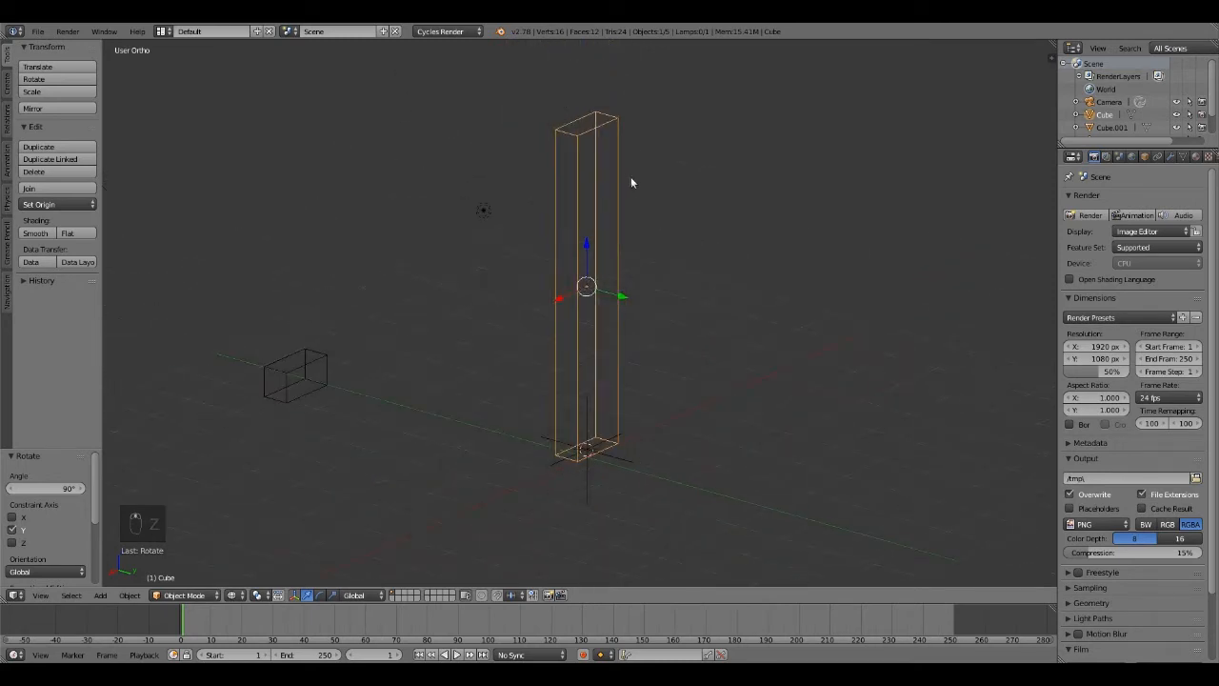
Enter Edit Mode on the pillar and deselect all of its geometry.
{"action": "key", "text": "Tab"}
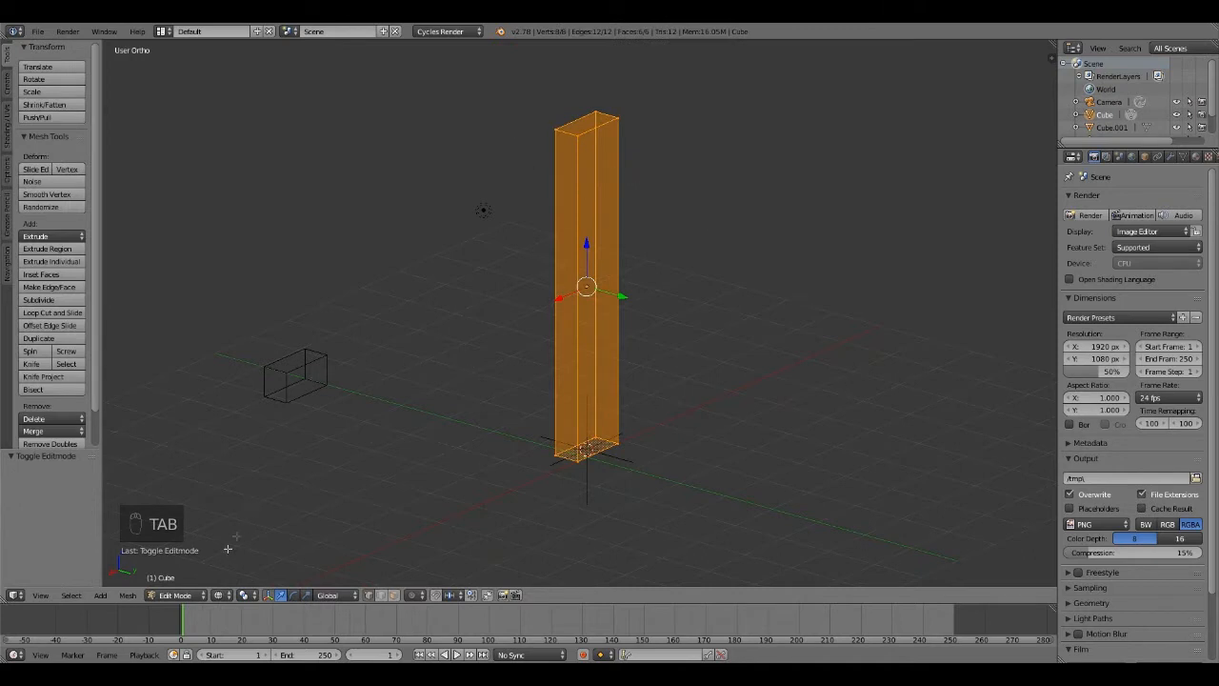
{"action": "left_click", "coordinate": [175, 594]}
{"action": "left_click", "coordinate": [186, 571]}
{"action": "middle_click_drag", "start_coordinate": [571, 247], "coordinate": [596, 169]}
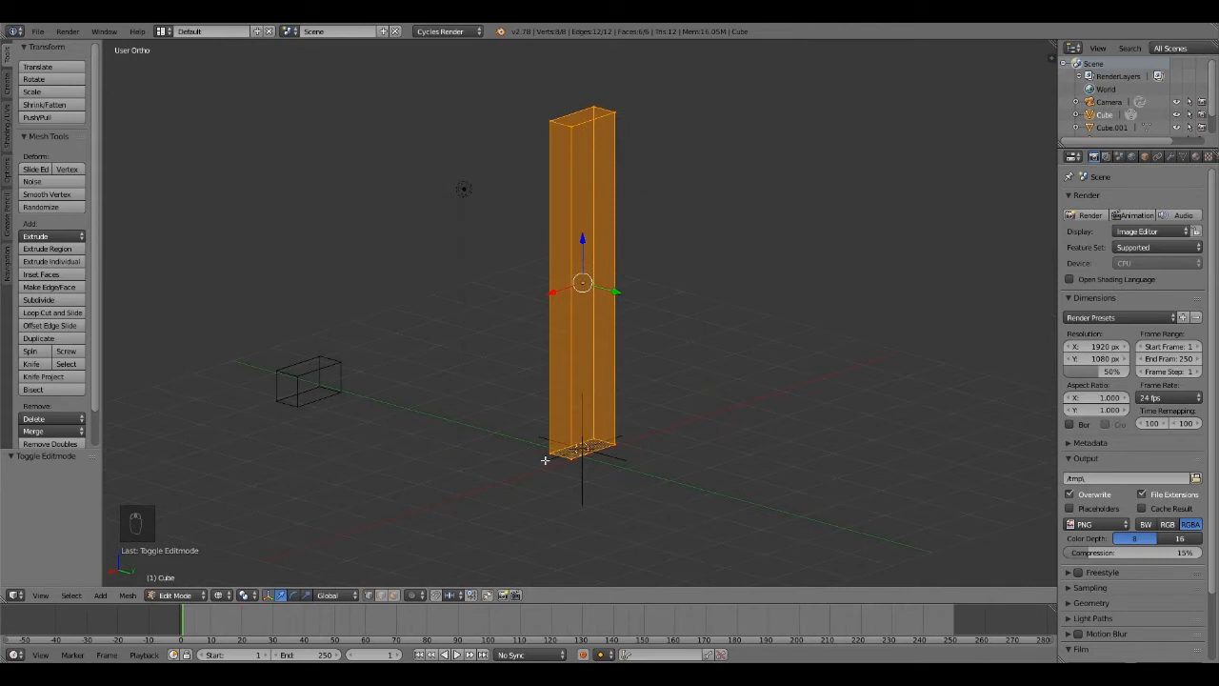
{"action": "mouse_move", "coordinate": [745, 371]}
{"action": "middle_mouse_down"}
{"action": "mouse_move", "coordinate": [660, 356]}
{"action": "mouse_move", "coordinate": [750, 357]}
{"action": "middle_mouse_up"}
{"action": "key", "text": "a"}
{"action": "middle_click_drag", "start_coordinate": [707, 295], "coordinate": [697, 263]}
{"action": "key", "text": "a"}
{"action": "key", "text": "a"}
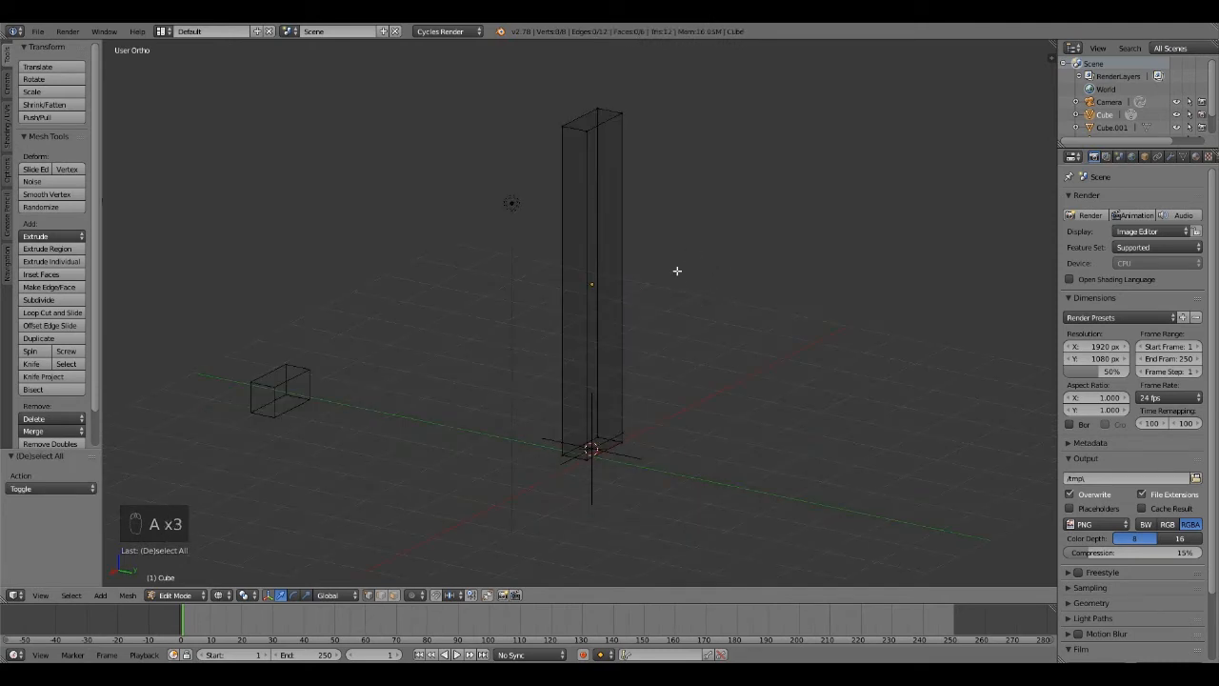
{"action": "middle_click_drag", "start_coordinate": [660, 270], "coordinate": [623, 267]}
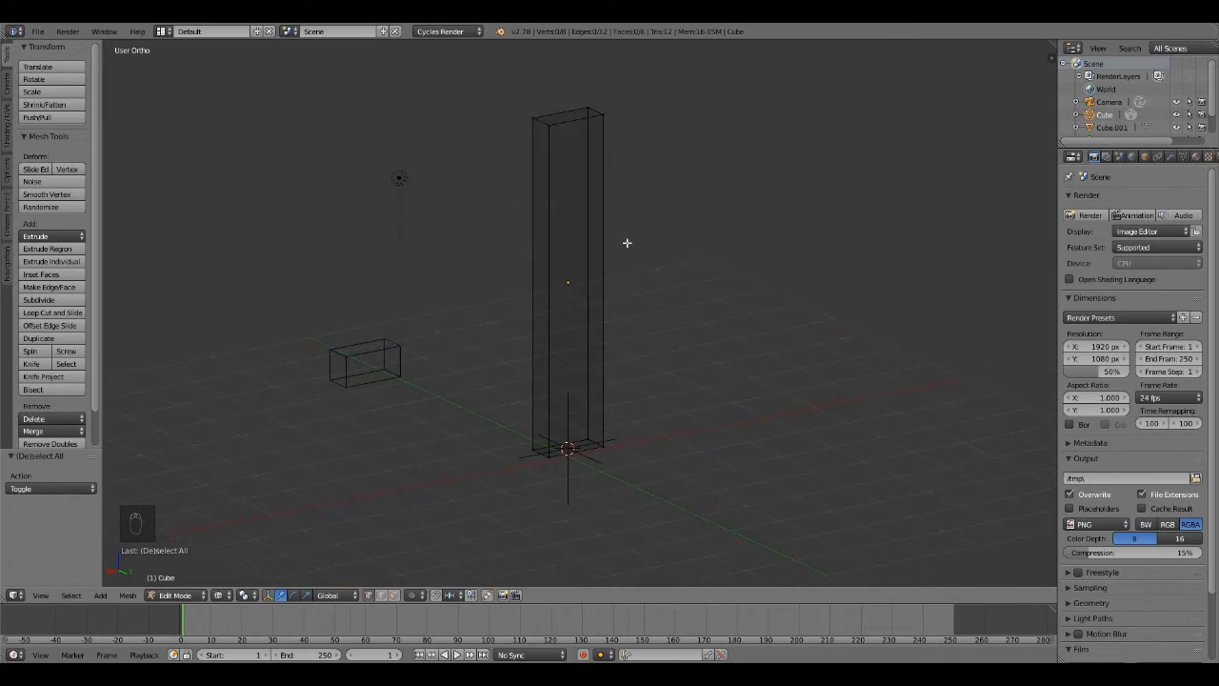
Add three centred horizontal loop cuts to divide the pillar into four equal sections along its height.
{"action": "key", "text": "ctrl+r"}
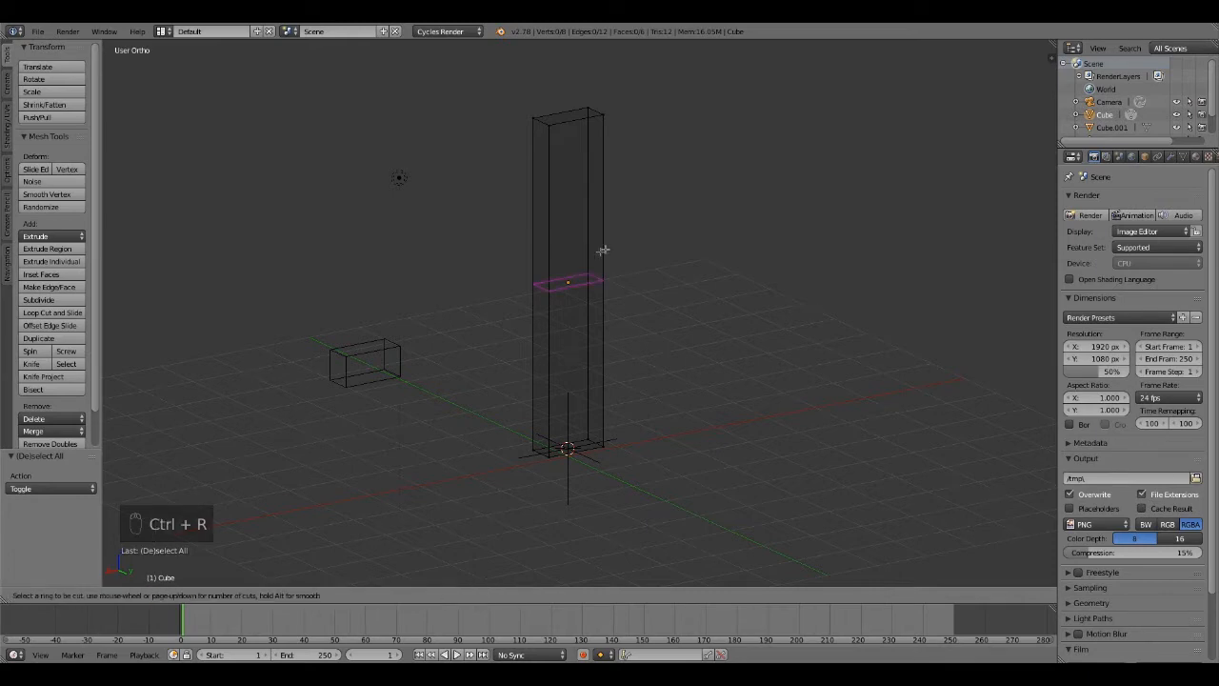
{"action": "left_click", "coordinate": [552, 297]}
{"action": "left_click", "coordinate": [552, 297]}
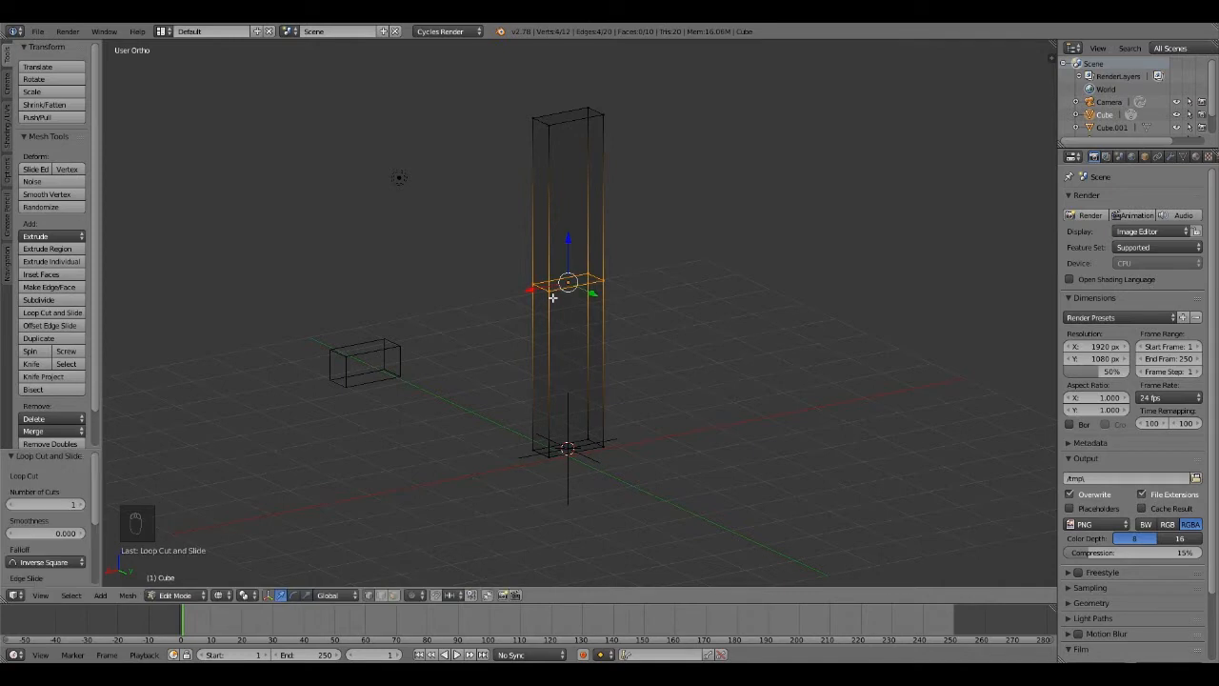
{"action": "key", "text": "ctrl+r"}
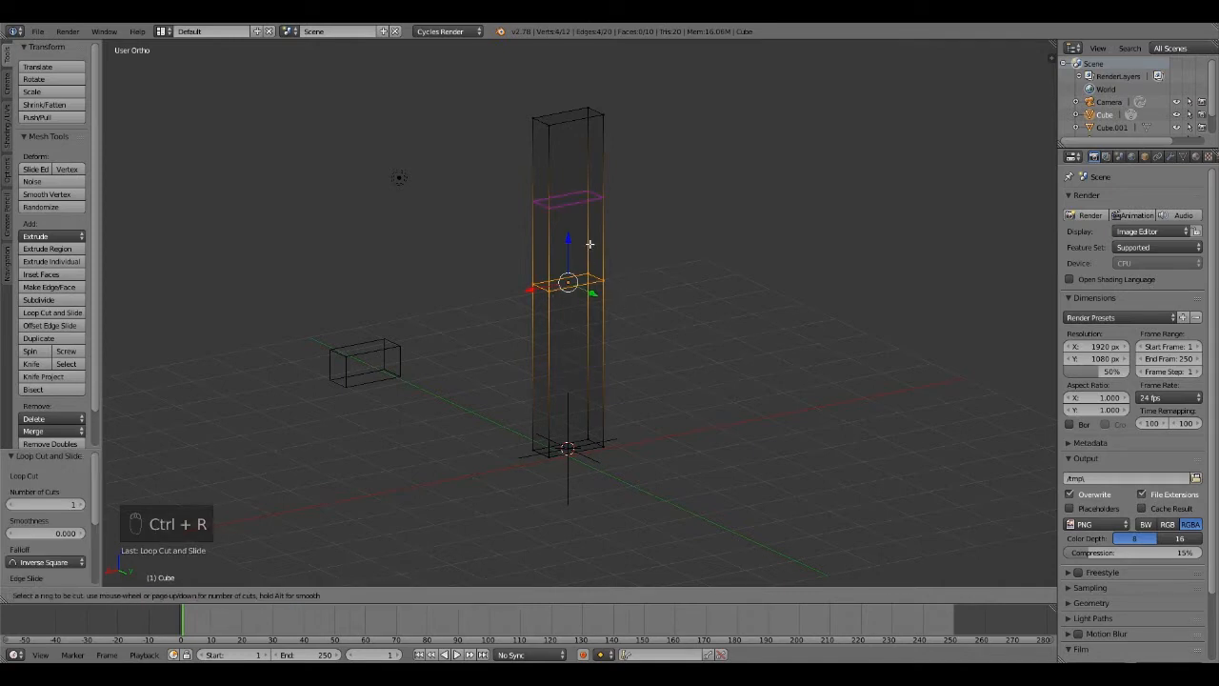
{"action": "left_click", "coordinate": [586, 217]}
{"action": "left_click", "coordinate": [586, 217]}
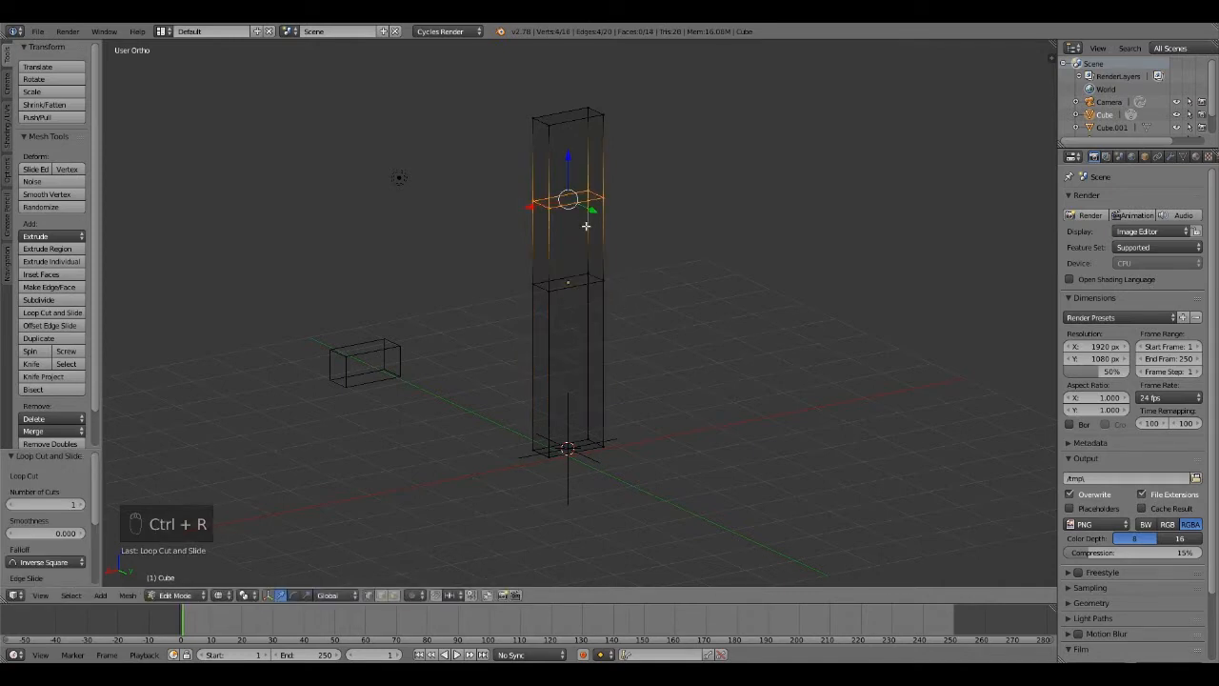
{"action": "key", "text": "ctrl+r"}
{"action": "left_click", "coordinate": [585, 363]}
{"action": "left_click", "coordinate": [585, 363]}
Add a centred horizontal loop cut in each of the pillar's four sections, giving eight equal sections.
{"action": "key", "text": "ctrl+r"}
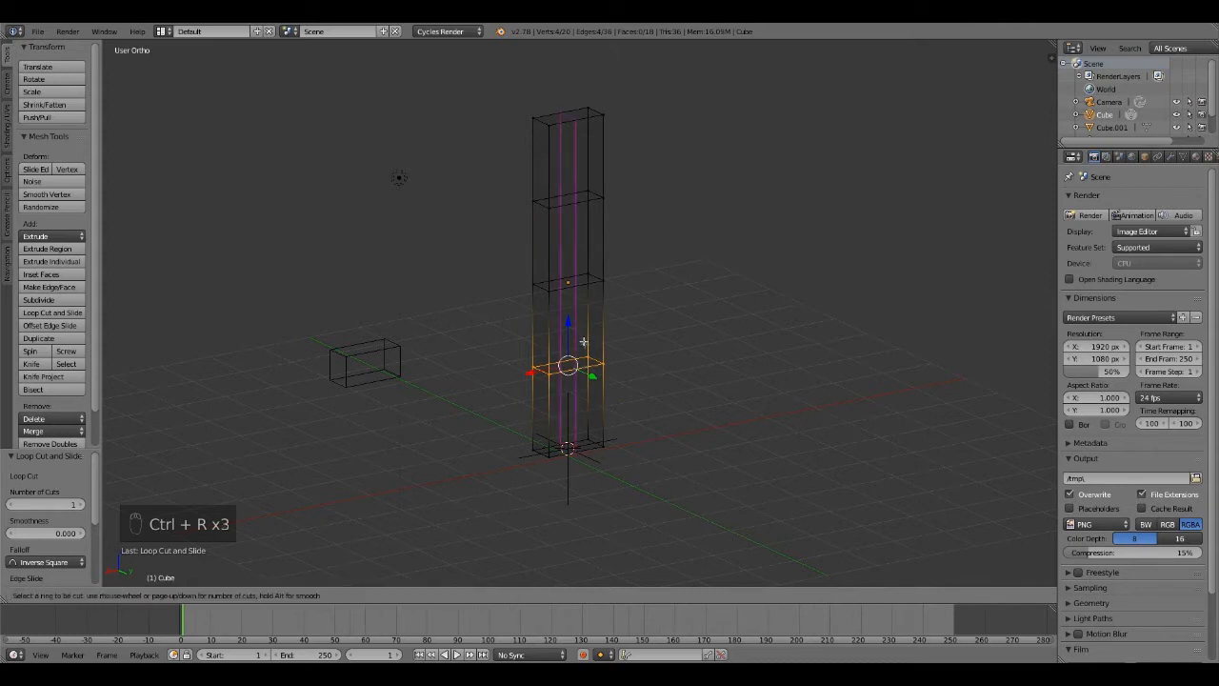
{"action": "left_click", "coordinate": [584, 331]}
{"action": "left_click", "coordinate": [584, 332]}
{"action": "key", "text": "ctrl+r"}
{"action": "left_click", "coordinate": [573, 410]}
{"action": "left_click", "coordinate": [573, 409]}
{"action": "key", "text": "ctrl+r"}
{"action": "left_click", "coordinate": [581, 245]}
{"action": "left_click", "coordinate": [581, 245]}
{"action": "key", "text": "ctrl+r"}
{"action": "left_click", "coordinate": [585, 163]}
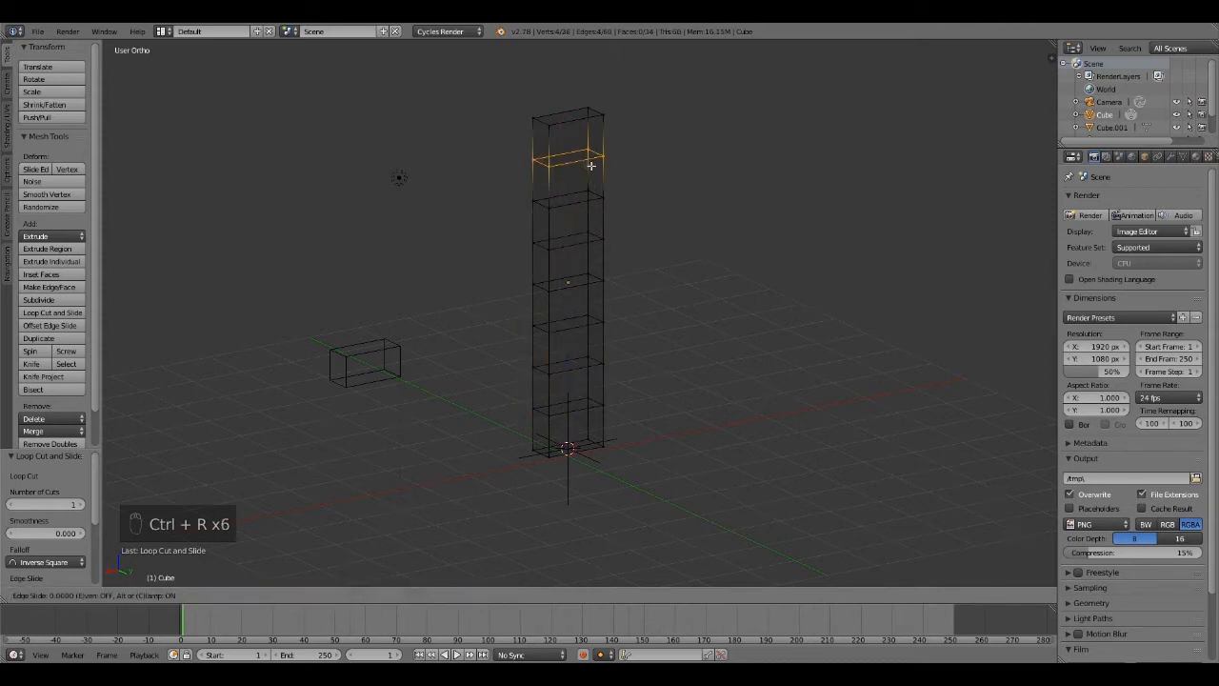
{"action": "left_click", "coordinate": [627, 175]}
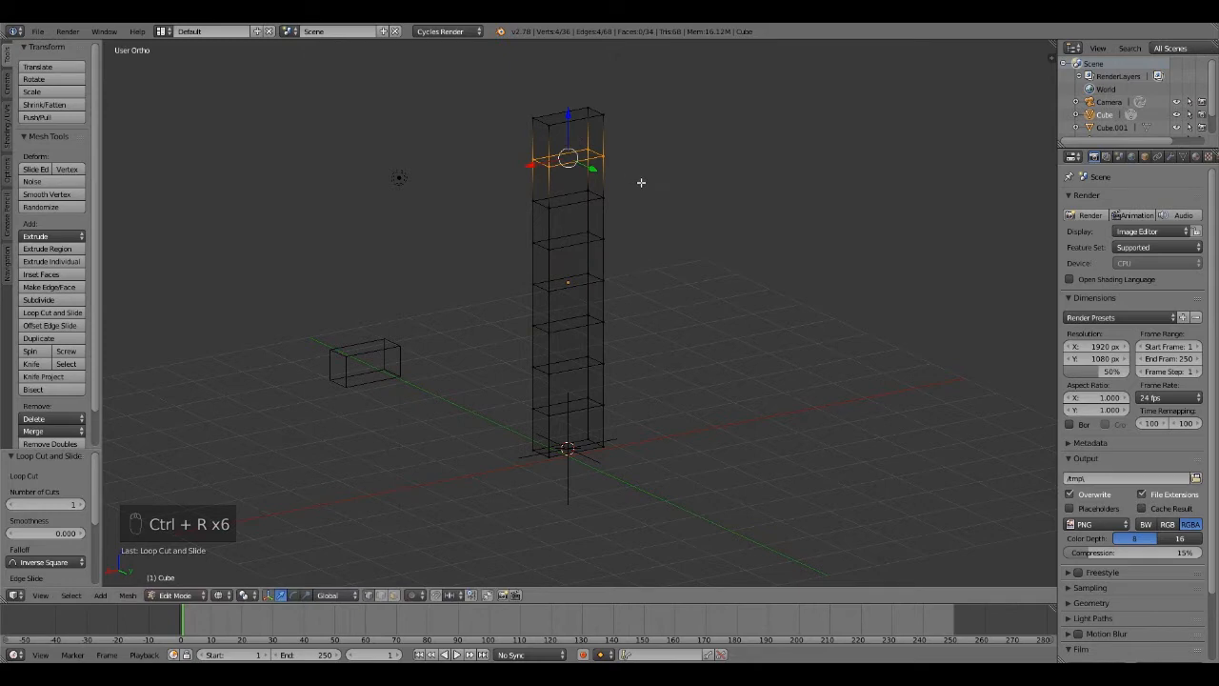
In the right orthographic view, add a centred horizontal loop cut in each of the pillar's four upper sections.
{"action": "key", "text": "KP_1"}
{"action": "key", "text": "KP_3"}
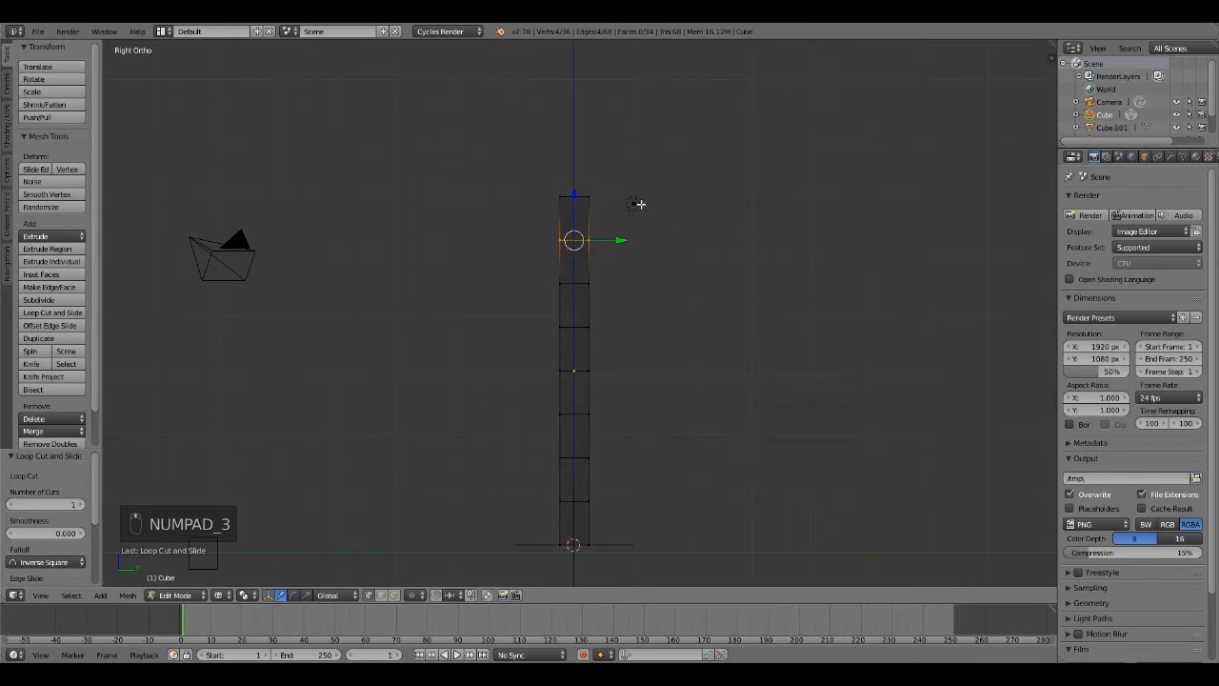
{"action": "key", "text": "ctrl+r"}
{"action": "left_click", "coordinate": [594, 222]}
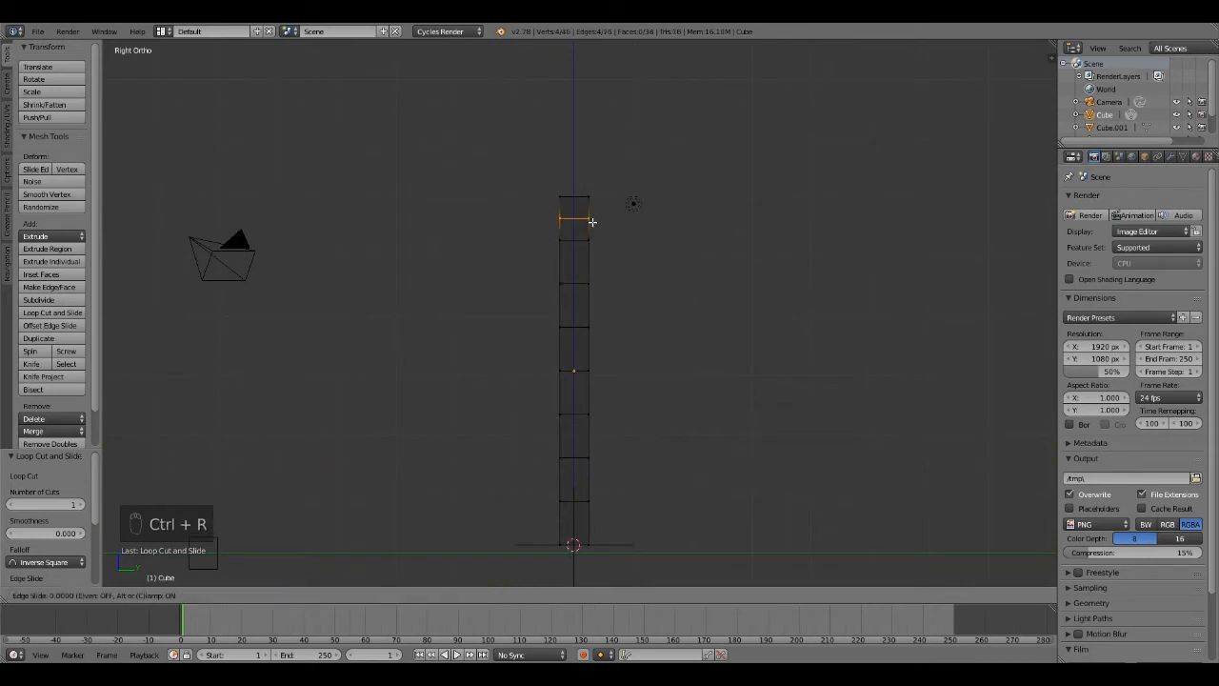
{"action": "right_click", "coordinate": [594, 222]}
{"action": "key", "text": "ctrl+r"}
{"action": "left_click", "coordinate": [588, 274]}
{"action": "right_click", "coordinate": [588, 273]}
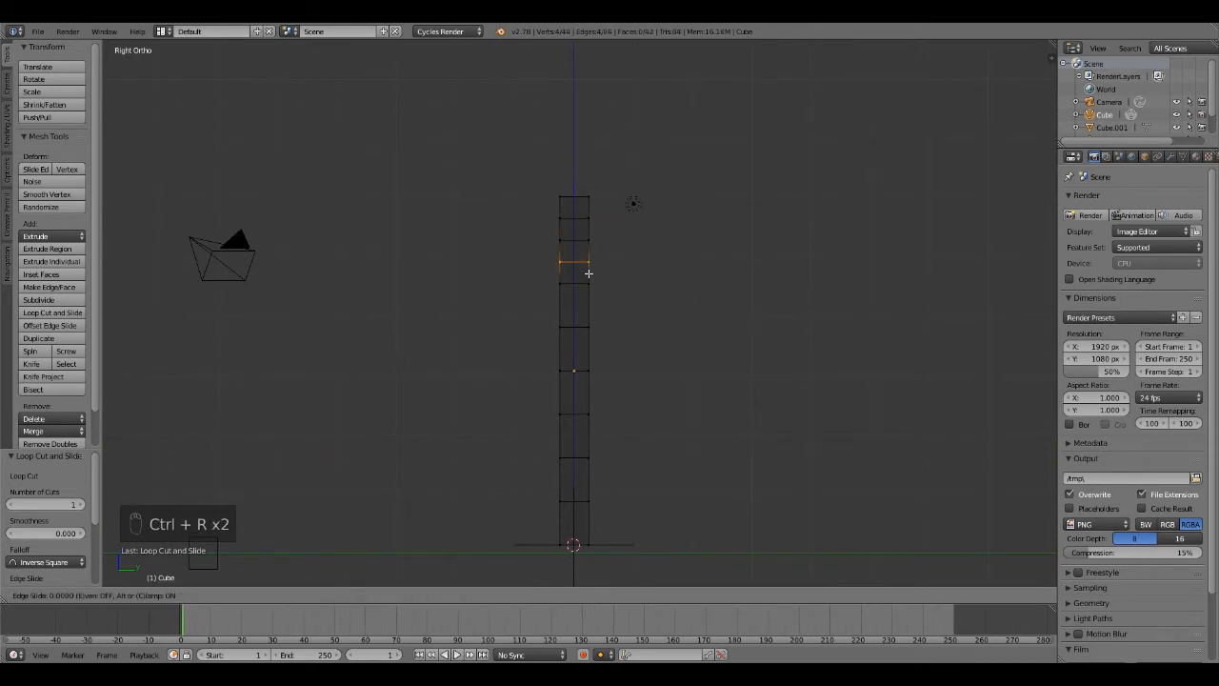
{"action": "key", "text": "ctrl+r"}
{"action": "left_click", "coordinate": [585, 314]}
{"action": "right_click", "coordinate": [584, 321]}
{"action": "key", "text": "ctrl+r"}
{"action": "left_click", "coordinate": [579, 362]}
{"action": "right_click", "coordinate": [584, 375]}
Add a centred horizontal loop cut in each of the pillar's four lower sections.
{"action": "key", "text": "ctrl+r"}
{"action": "left_click", "coordinate": [579, 404]}
{"action": "right_click", "coordinate": [579, 403]}
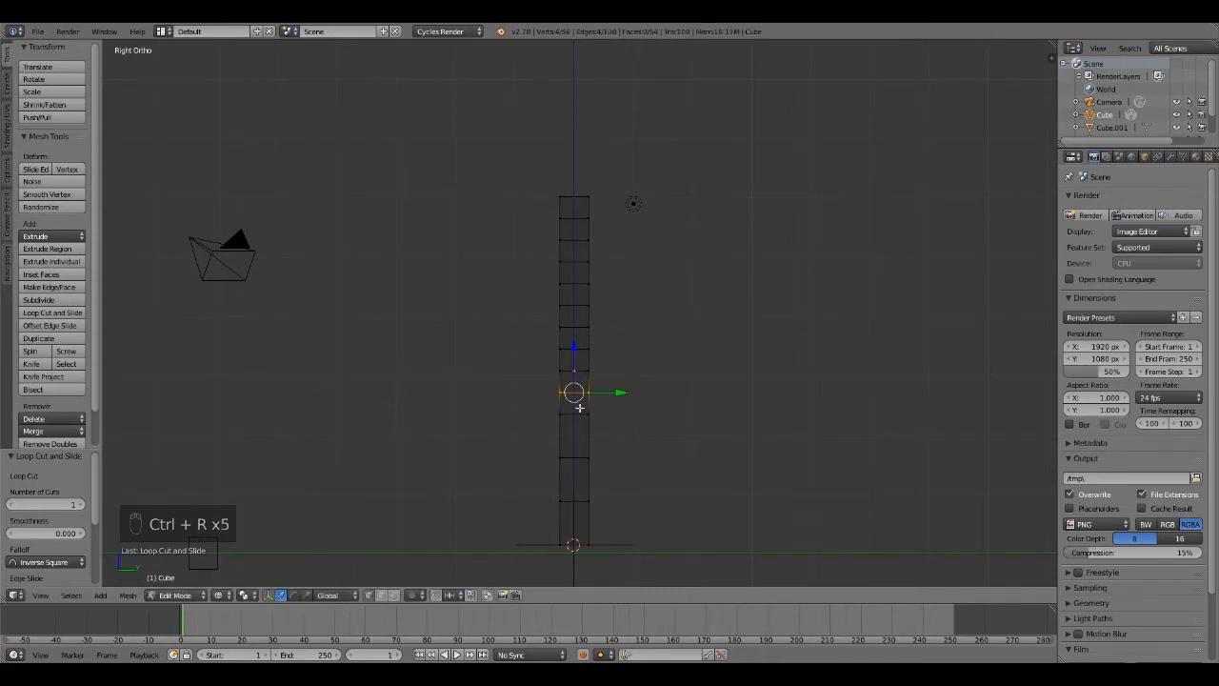
{"action": "key", "text": "ctrl+r"}
{"action": "left_click", "coordinate": [586, 438]}
{"action": "right_click", "coordinate": [587, 459]}
{"action": "key", "text": "ctrl+r"}
{"action": "left_click", "coordinate": [589, 490]}
{"action": "right_click", "coordinate": [588, 492]}
{"action": "key", "text": "ctrl+r"}
{"action": "left_click", "coordinate": [588, 526]}
{"action": "right_click", "coordinate": [661, 444]}
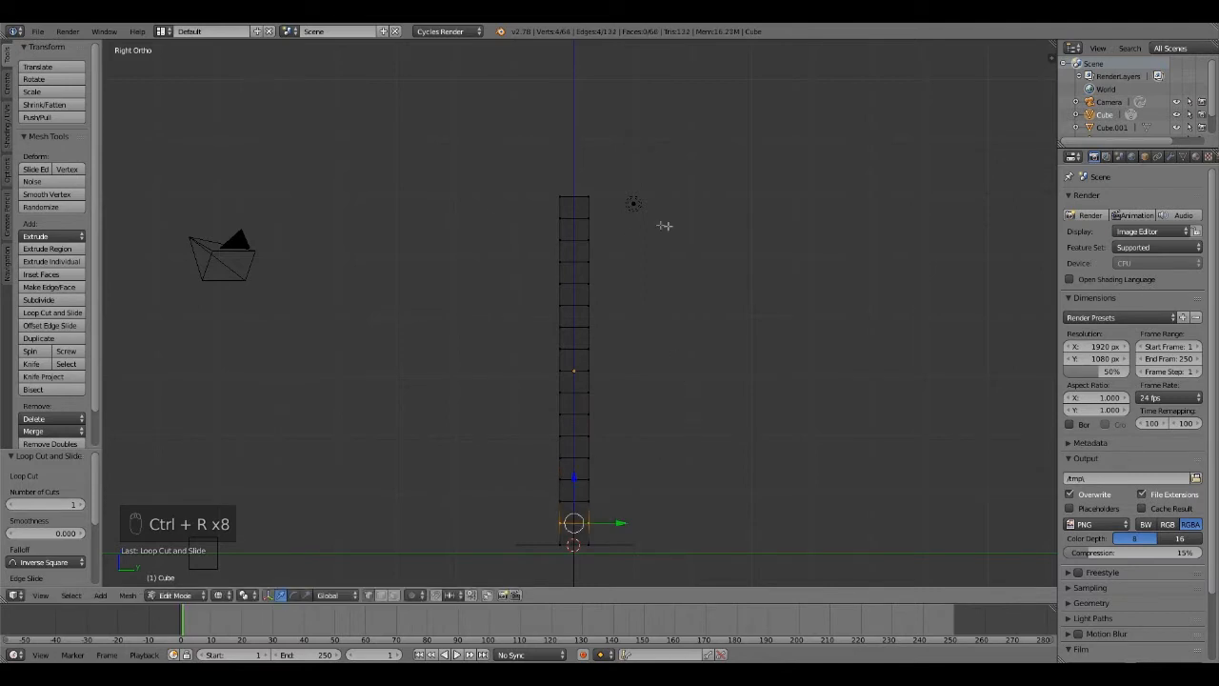
Add one centred vertical loop cut running down the middle of the pillar's wider faces.
{"action": "middle_click_drag", "start_coordinate": [769, 267], "coordinate": [651, 474]}
{"action": "middle_click_drag", "start_coordinate": [609, 346], "coordinate": [535, 261]}
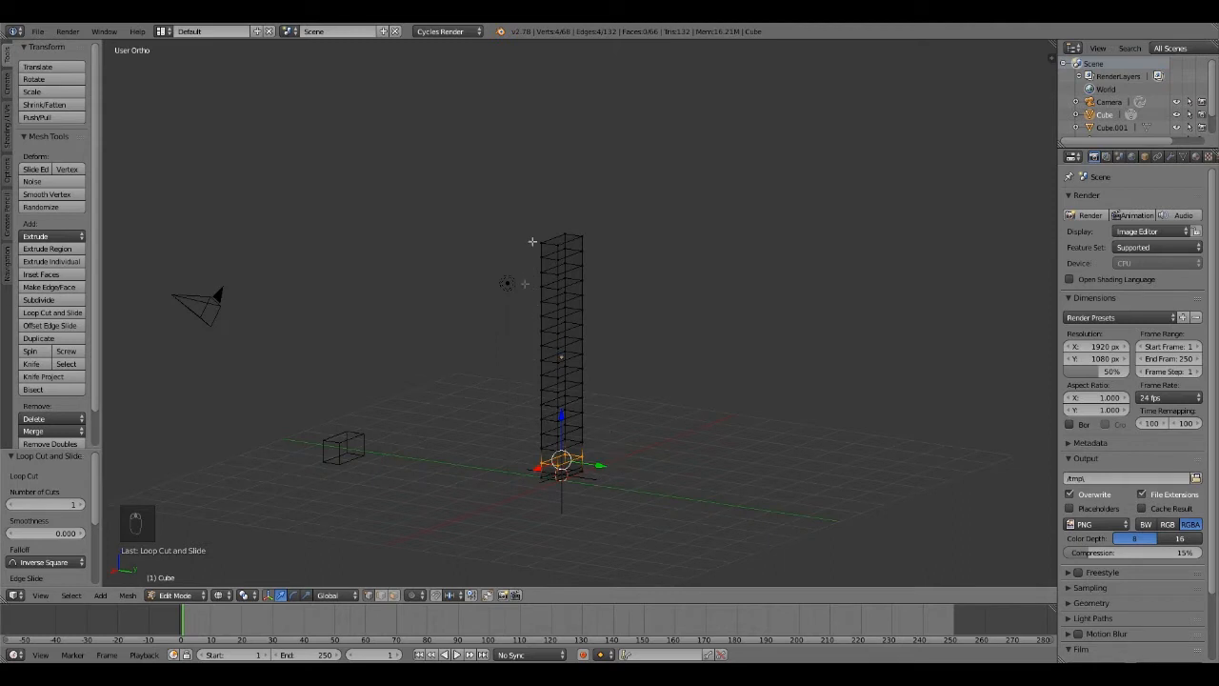
{"action": "middle_click_drag", "start_coordinate": [631, 402], "coordinate": [575, 315]}
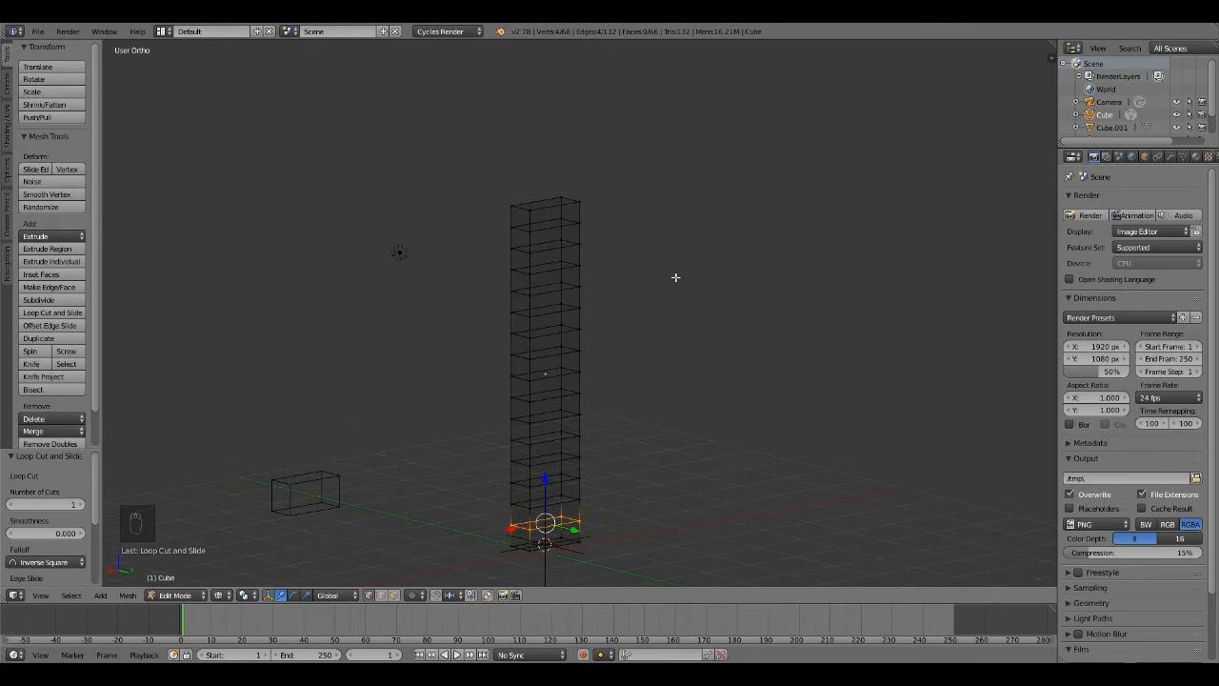
{"action": "key", "text": "ctrl+r"}
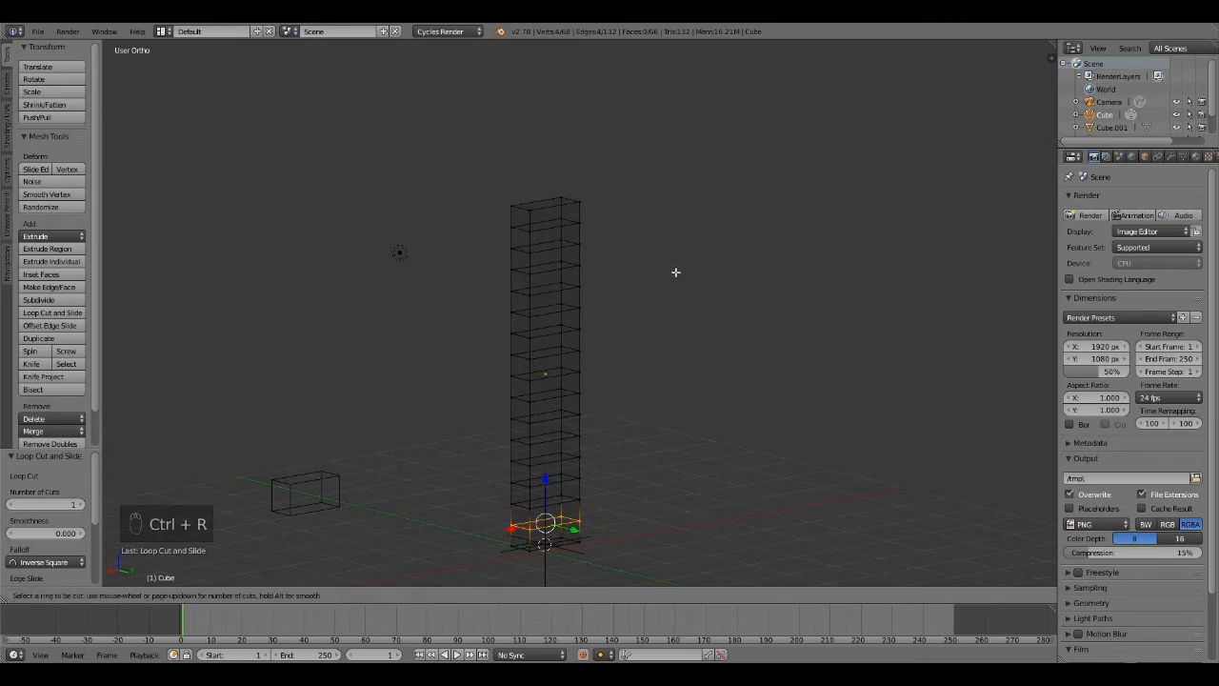
{"action": "left_click", "coordinate": [553, 234]}
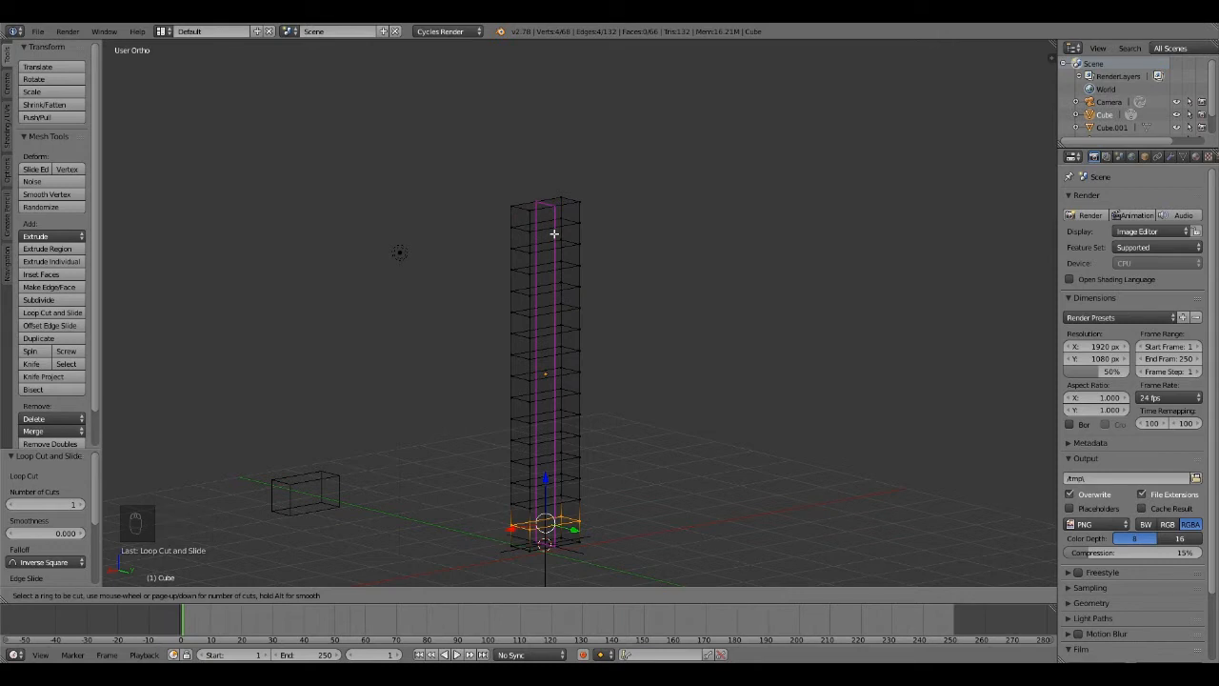
{"action": "right_click", "coordinate": [639, 263]}
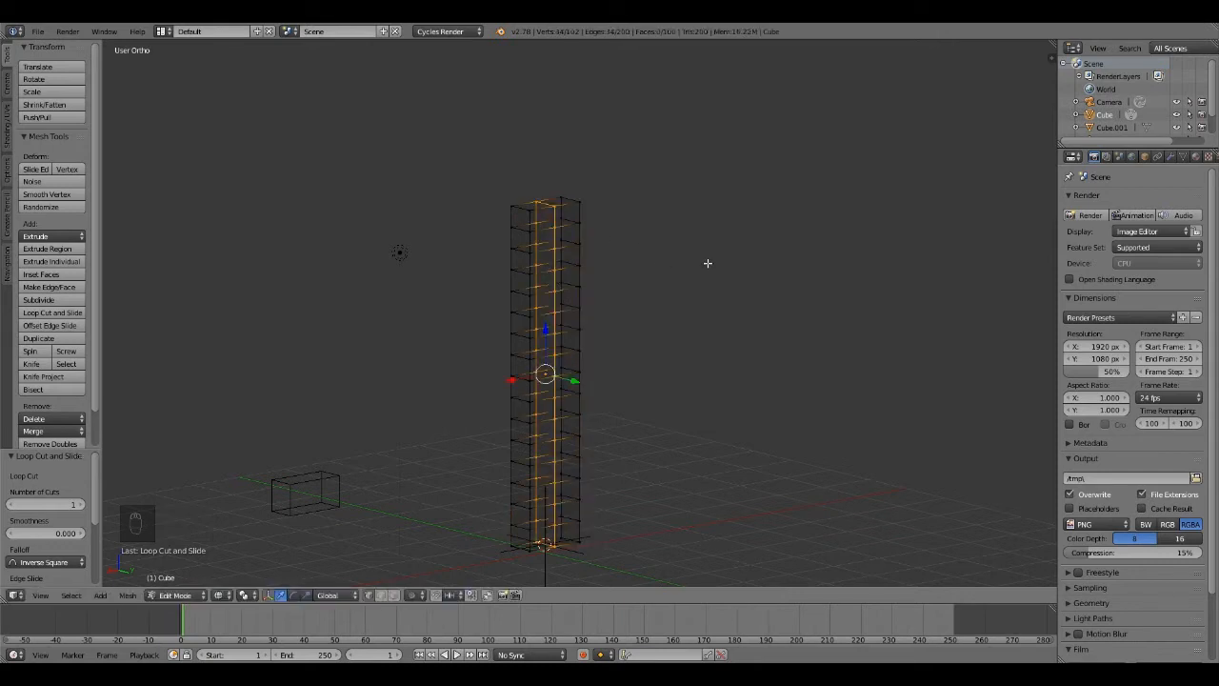
{"action": "middle_click_drag", "start_coordinate": [707, 263], "coordinate": [675, 263]}
{"action": "middle_click_drag", "start_coordinate": [664, 319], "coordinate": [682, 263]}
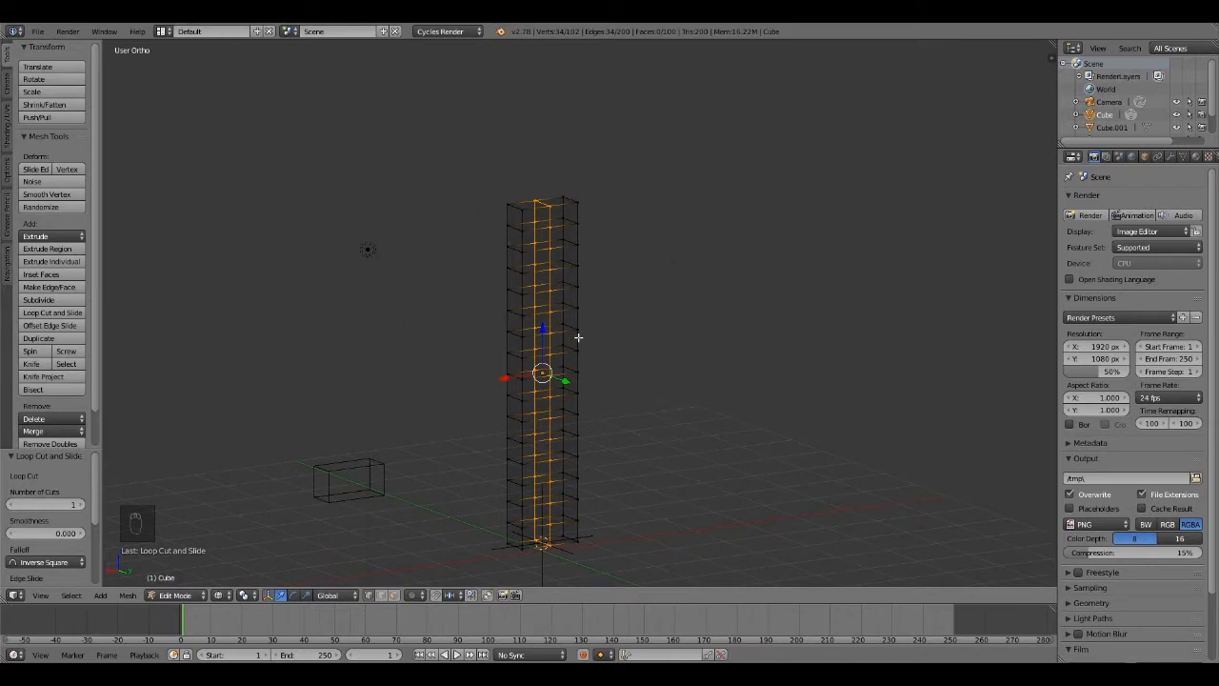
Select the pillar's entire mesh and subdivide it twice with one cut each time.
{"action": "key", "text": "a"}
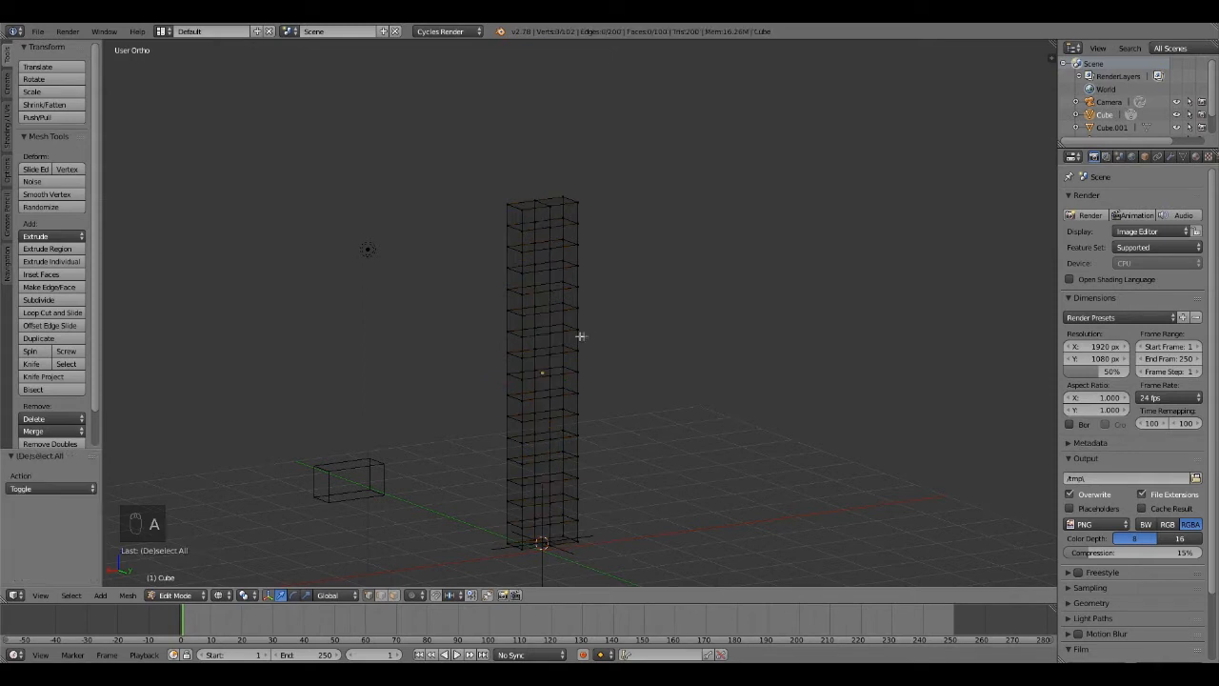
{"action": "middle_click_drag", "start_coordinate": [653, 334], "coordinate": [622, 337]}
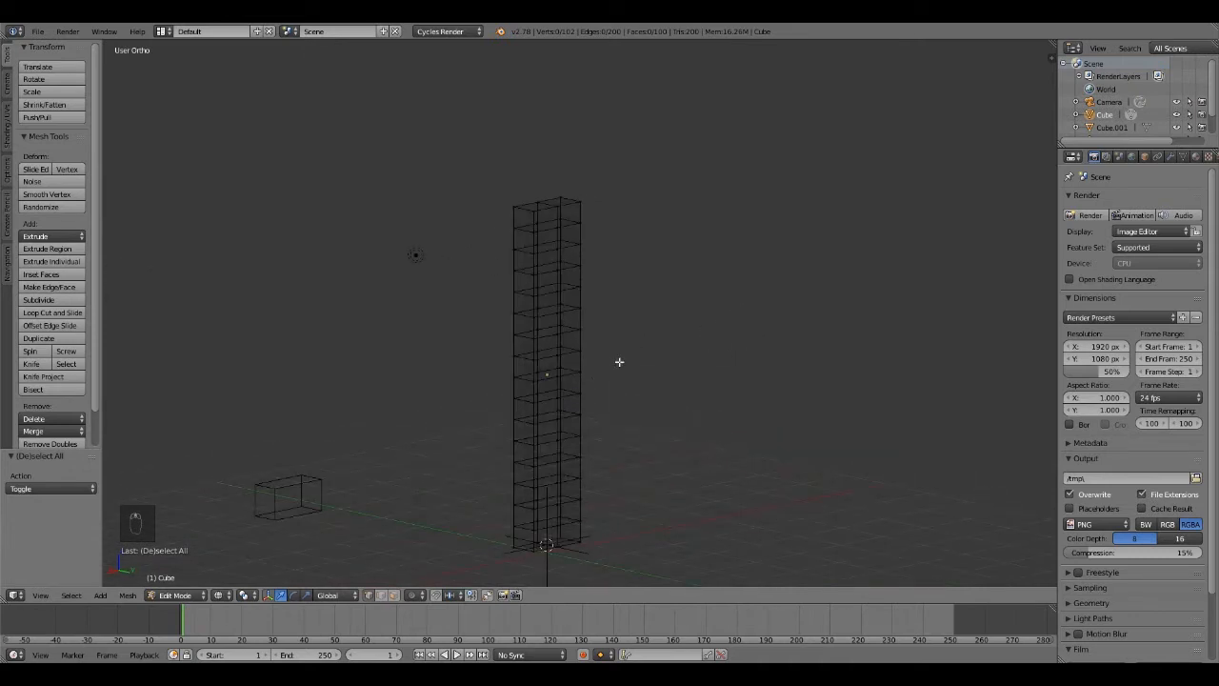
{"action": "key", "text": "a"}
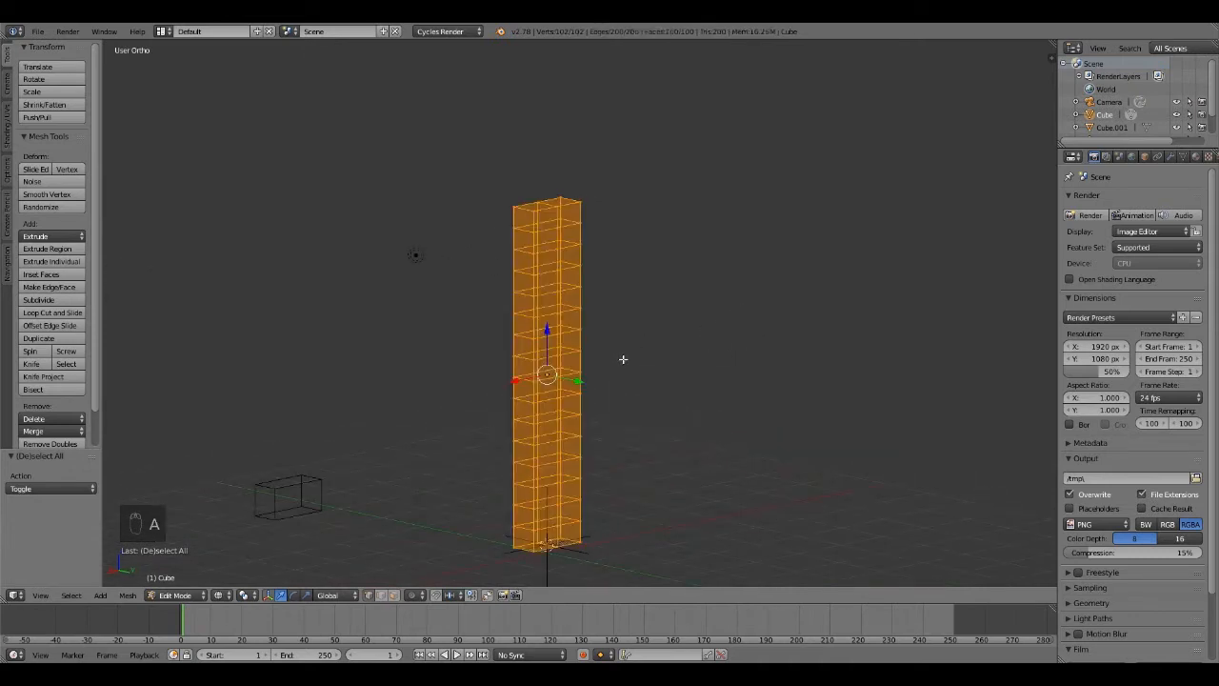
{"action": "left_click", "coordinate": [46, 300]}
{"action": "left_click", "coordinate": [45, 301]}
{"action": "middle_click_drag", "start_coordinate": [478, 321], "coordinate": [623, 387]}
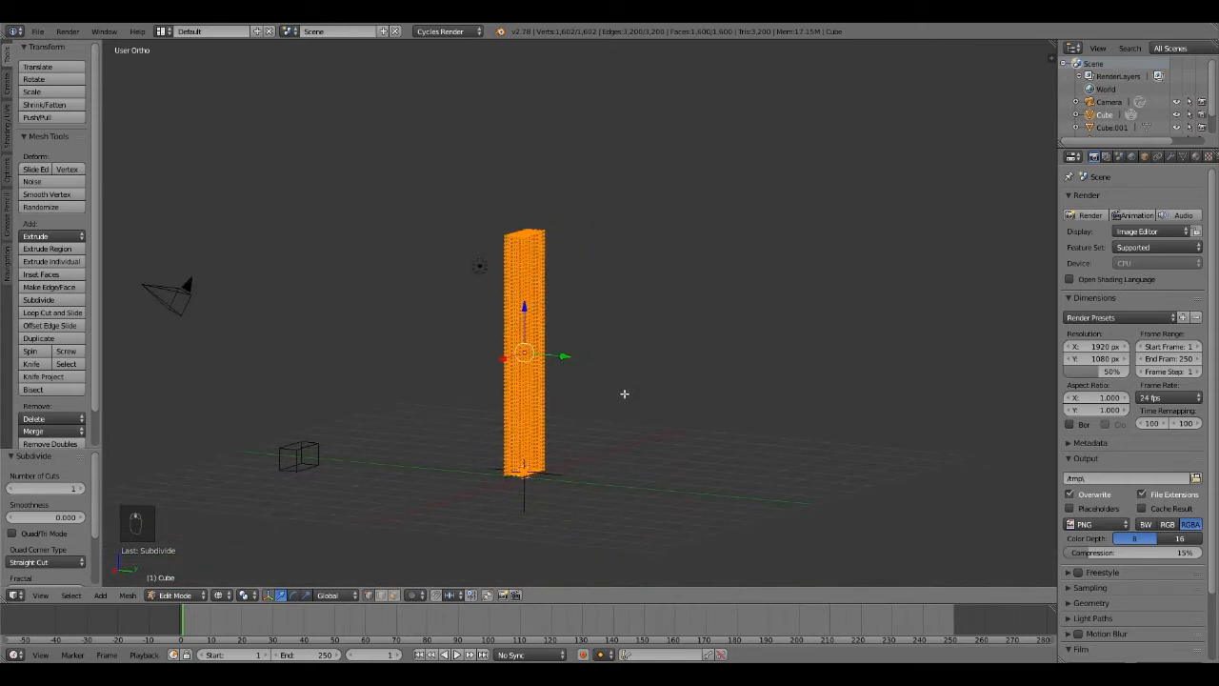
Deselect the pillar's whole mesh and return to Object Mode.
{"action": "scroll", "coordinate": [624, 395], "scroll_direction": "up", "scroll_amount": 3}
{"action": "middle_click_drag", "start_coordinate": [661, 479], "coordinate": [649, 397], "text": "shift"}
{"action": "scroll", "coordinate": [642, 385], "scroll_direction": "down", "scroll_amount": 2}
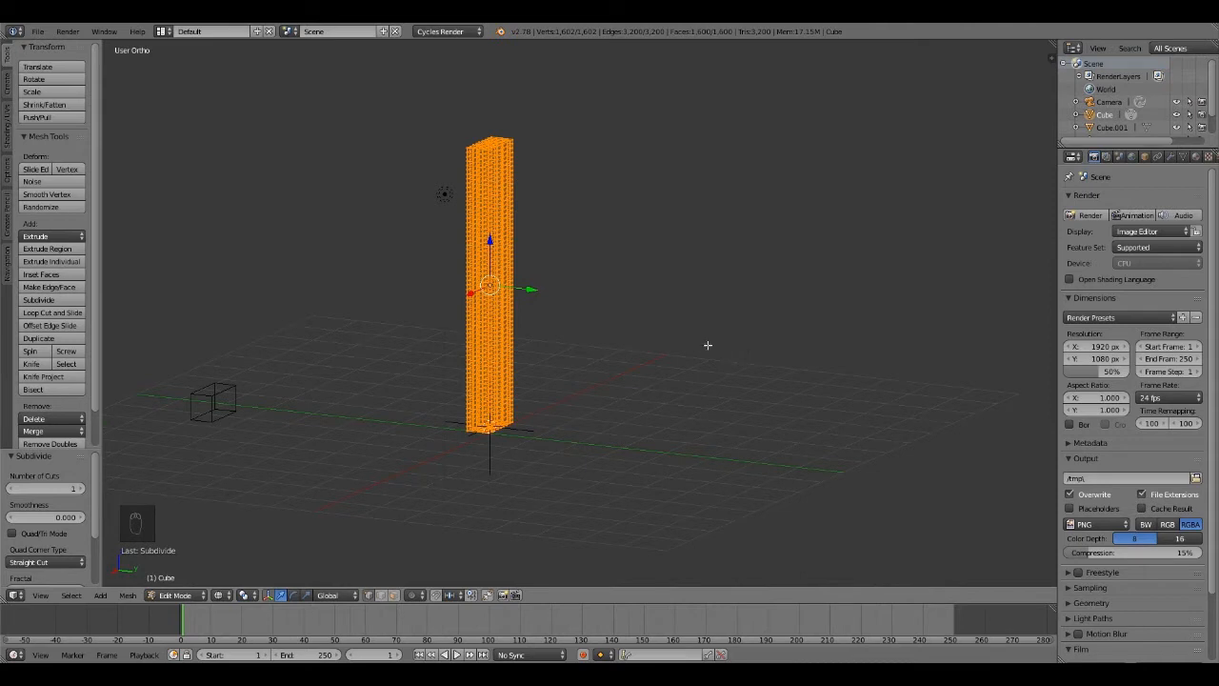
{"action": "key", "text": "a"}
{"action": "middle_click_drag", "start_coordinate": [708, 331], "coordinate": [664, 340]}
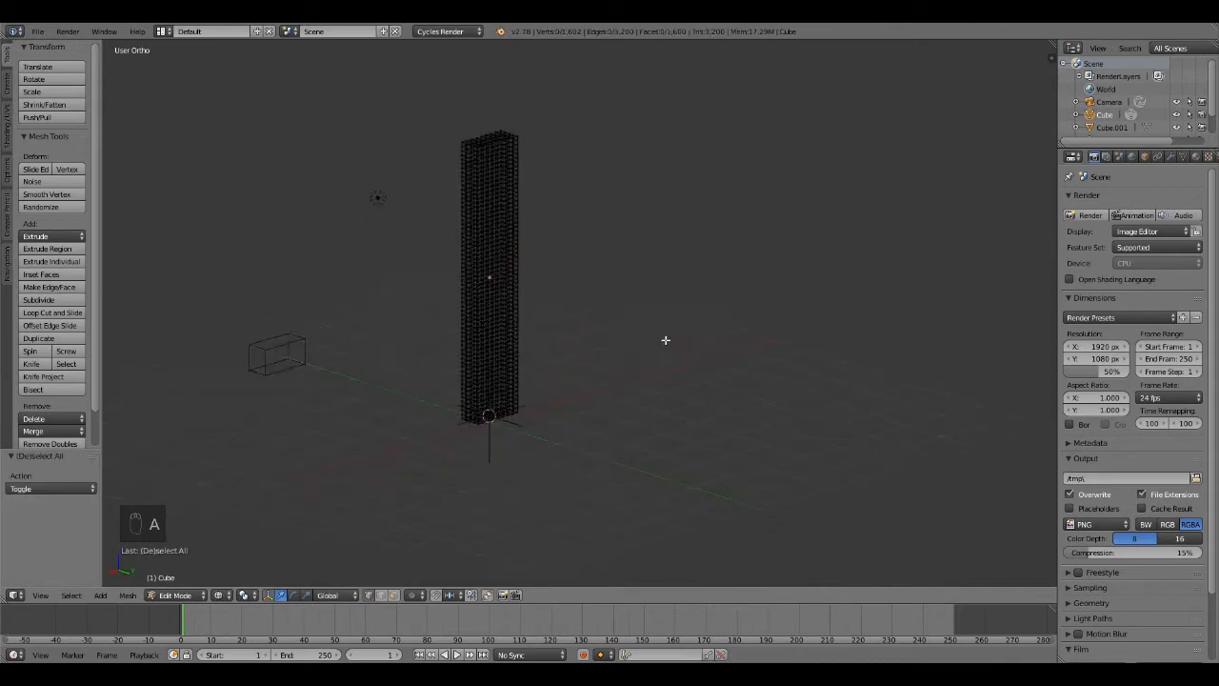
{"action": "key", "text": "Tab"}
{"action": "key", "text": "Tab"}
{"action": "key", "text": "Tab"}
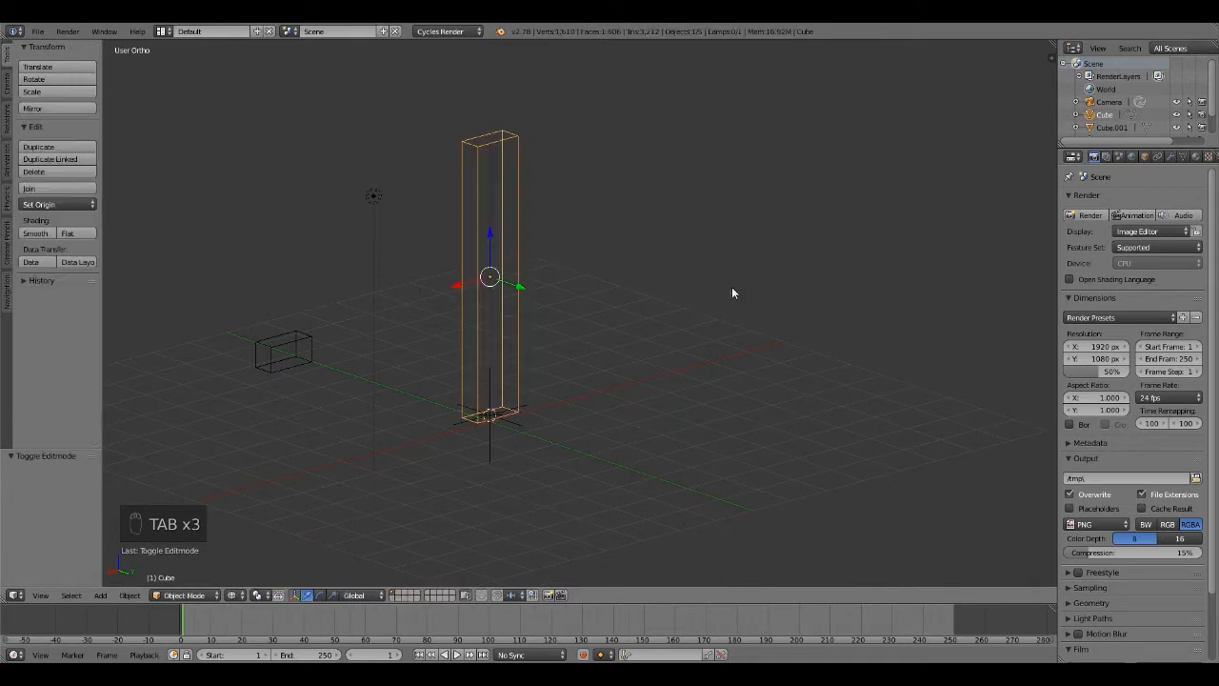
Add a Simple Deform modifier to the pillar and switch the viewport to solid shading.
{"action": "left_click", "coordinate": [1169, 158]}
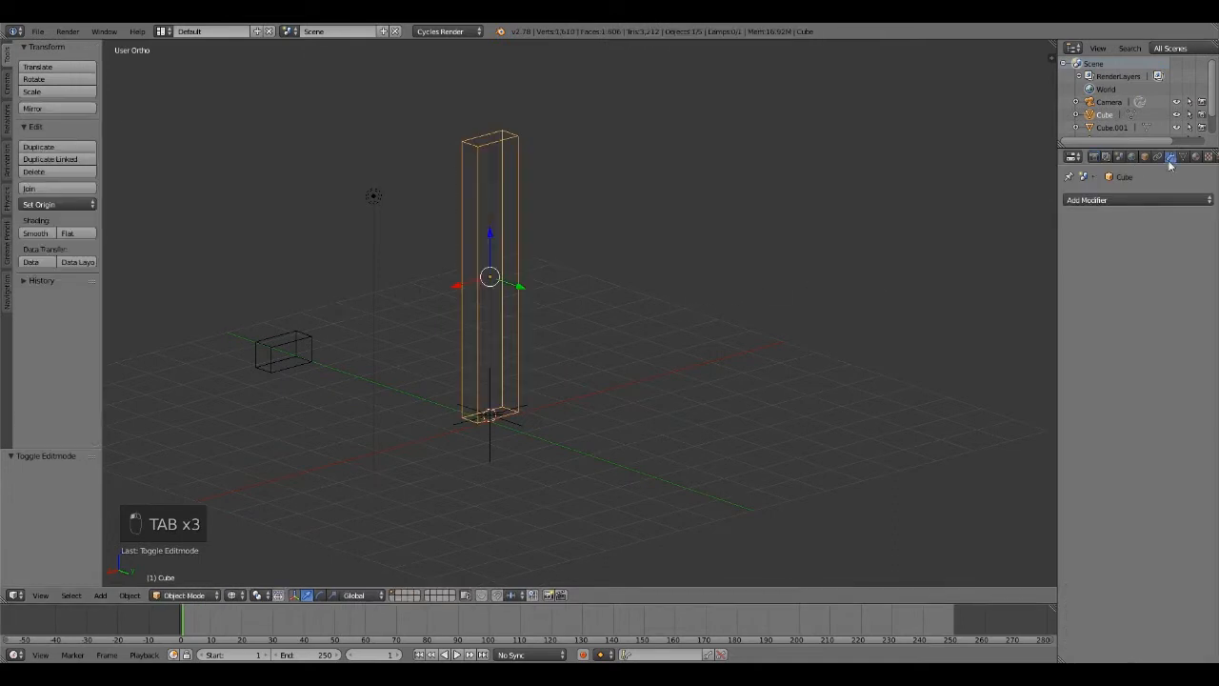
{"action": "left_click", "coordinate": [1148, 200]}
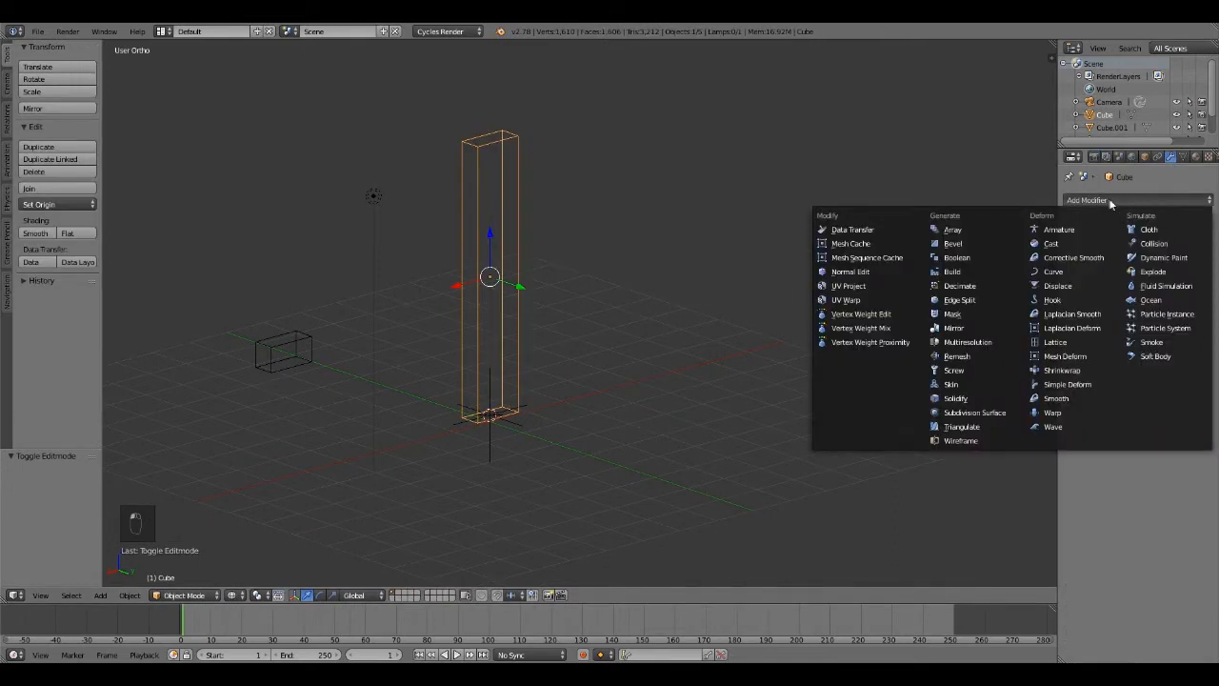
{"action": "left_click", "coordinate": [1068, 384]}
{"action": "middle_click_drag", "start_coordinate": [620, 389], "coordinate": [603, 388]}
{"action": "key", "text": "z"}
Set the pillar's Simple Deform modifier to Bend and use the Empty as its axis origin.
{"action": "mouse_move", "coordinate": [558, 349]}
{"action": "middle_mouse_down"}
{"action": "mouse_move", "coordinate": [695, 346]}
{"action": "mouse_move", "coordinate": [603, 349]}
{"action": "mouse_move", "coordinate": [640, 337]}
{"action": "middle_mouse_up"}
{"action": "left_click", "coordinate": [1120, 261]}
{"action": "mouse_move", "coordinate": [800, 340]}
{"action": "middle_mouse_down"}
{"action": "mouse_move", "coordinate": [723, 349]}
{"action": "mouse_move", "coordinate": [713, 398]}
{"action": "mouse_move", "coordinate": [781, 408]}
{"action": "mouse_move", "coordinate": [730, 378]}
{"action": "mouse_move", "coordinate": [753, 347]}
{"action": "mouse_move", "coordinate": [802, 340]}
{"action": "middle_mouse_up"}
{"action": "left_click", "coordinate": [1075, 318]}
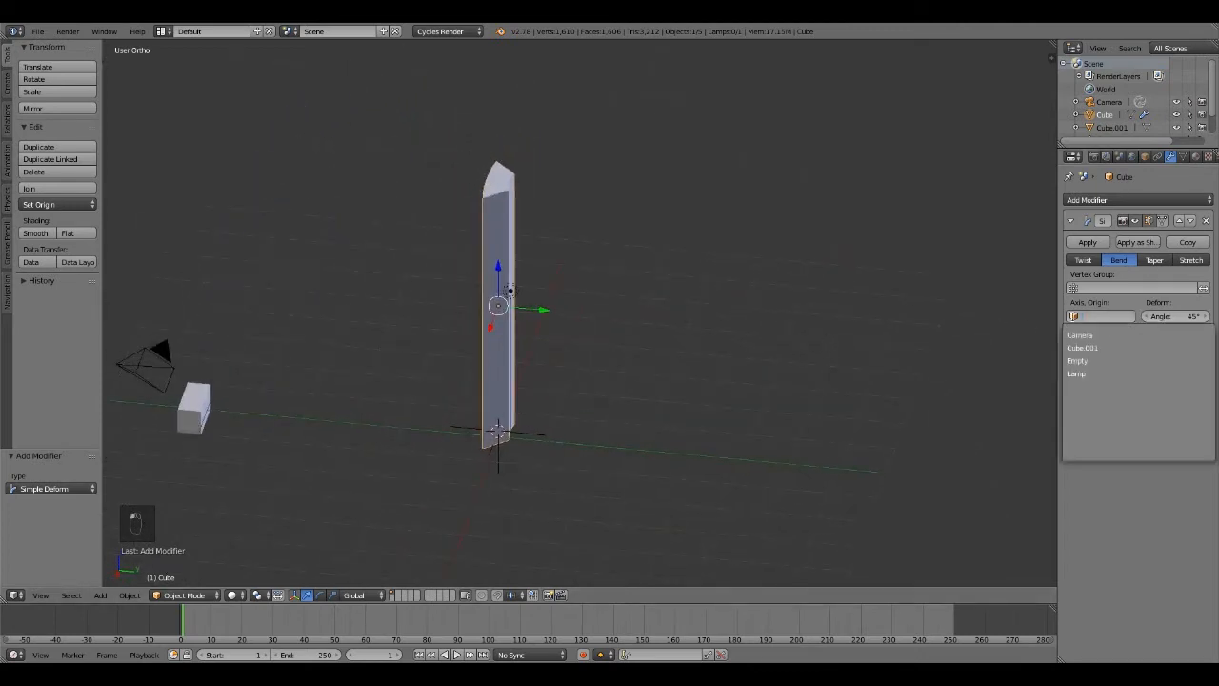
{"action": "left_click", "coordinate": [1077, 362]}
{"action": "middle_click_drag", "start_coordinate": [563, 403], "coordinate": [536, 455]}
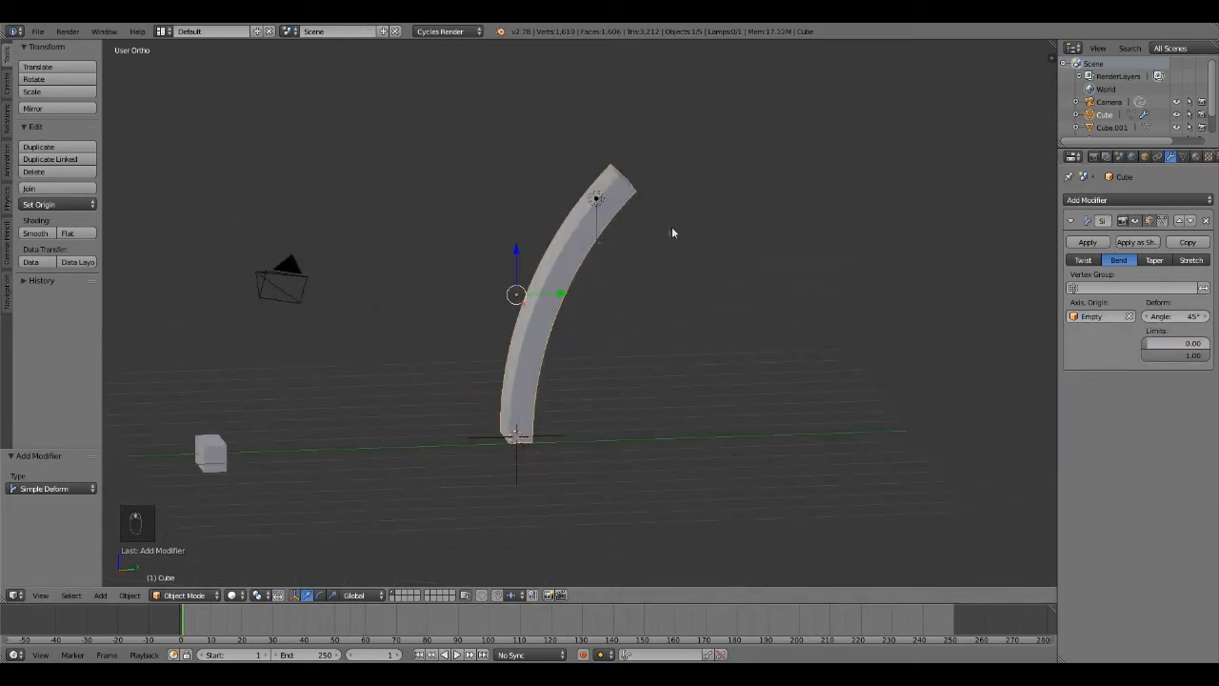
{"action": "middle_click_drag", "start_coordinate": [672, 228], "coordinate": [658, 230]}
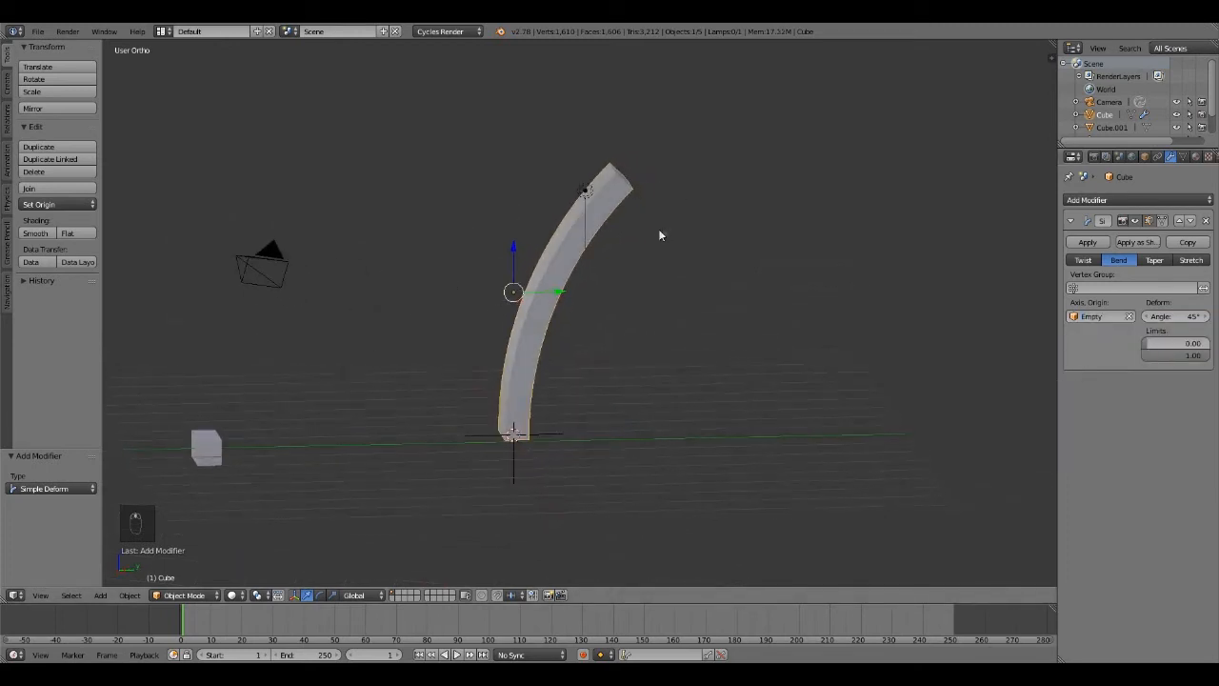
Rotate the empty at the pillar's base by -90° around the global Y axis.
{"action": "right_click", "coordinate": [557, 436]}
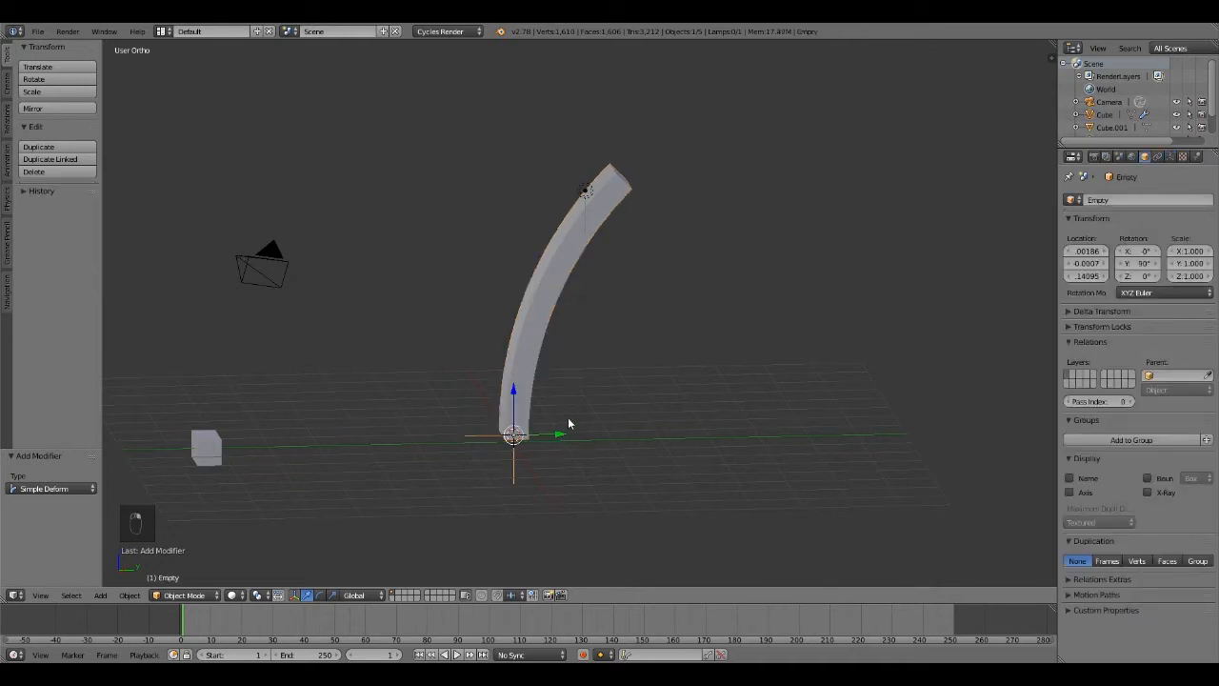
{"action": "key", "text": "r"}
{"action": "key", "text": "y"}
{"action": "type", "text": "90"}
{"action": "key", "text": "Return"}
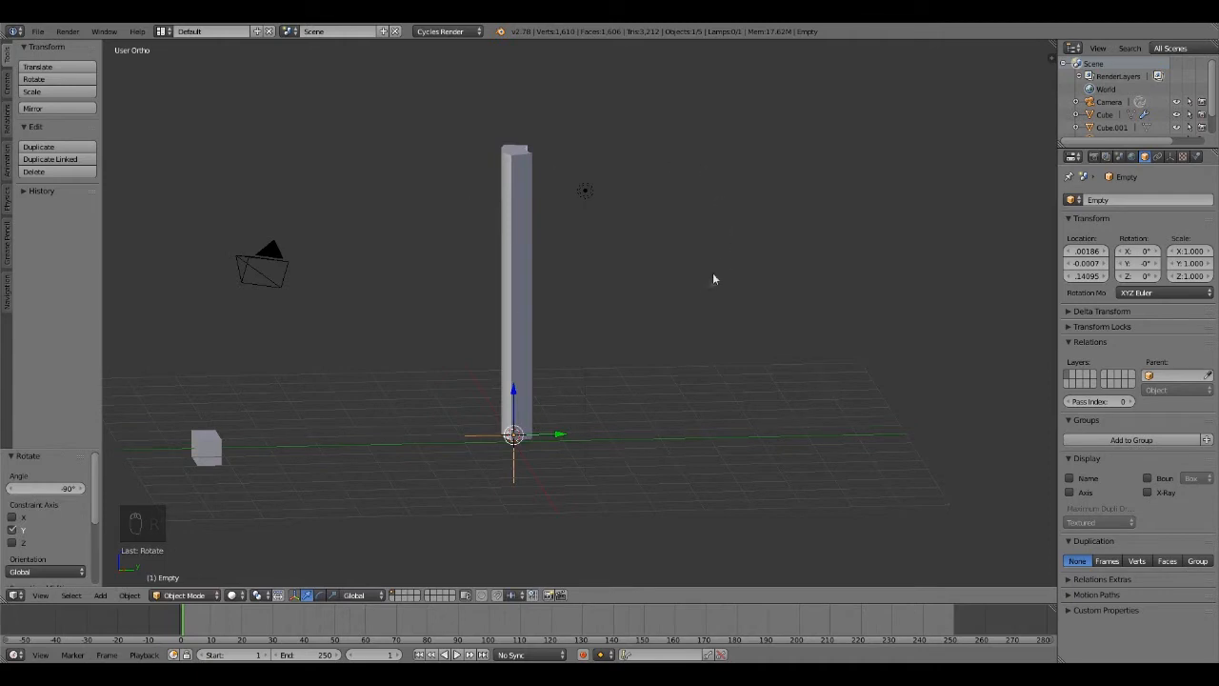
{"action": "middle_click_drag", "start_coordinate": [713, 278], "coordinate": [617, 307]}
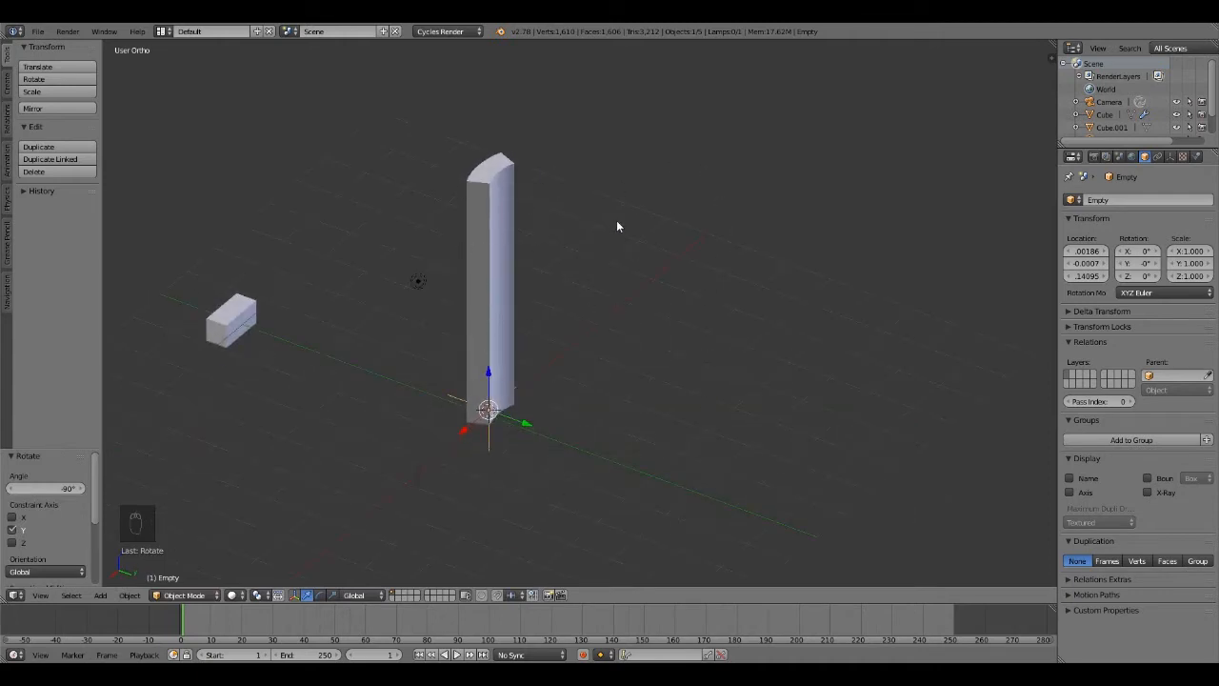
Rotate the empty back by 90° around the global Y axis.
{"action": "key", "text": "r"}
{"action": "type", "text": "y90"}
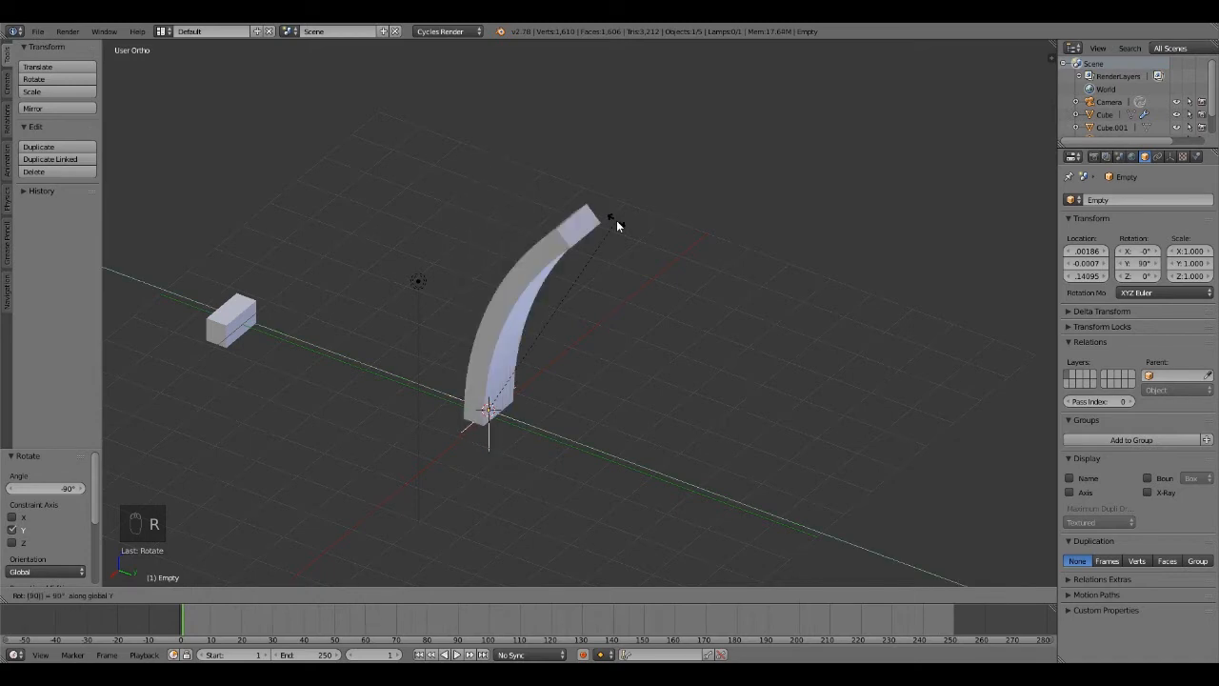
{"action": "key", "text": "Return"}
{"action": "middle_click_drag", "start_coordinate": [605, 228], "coordinate": [694, 288]}
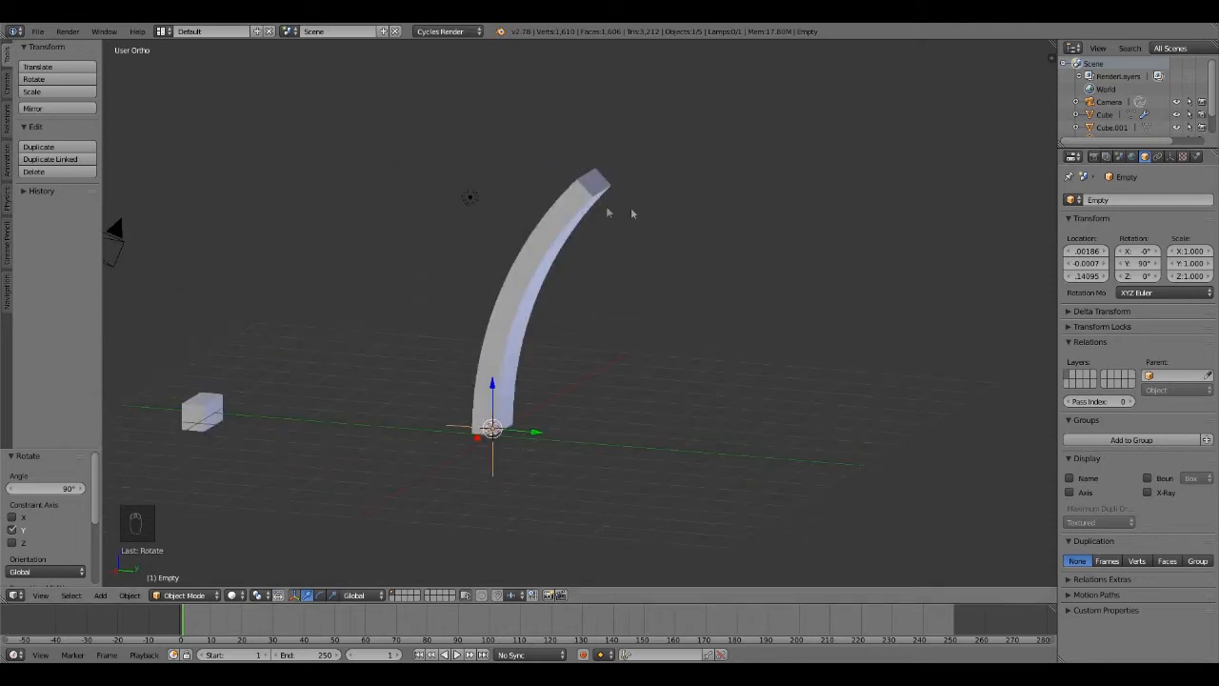
Set the pillar's bend angle to 180° and shade the resulting arch smooth.
{"action": "right_click", "coordinate": [561, 202]}
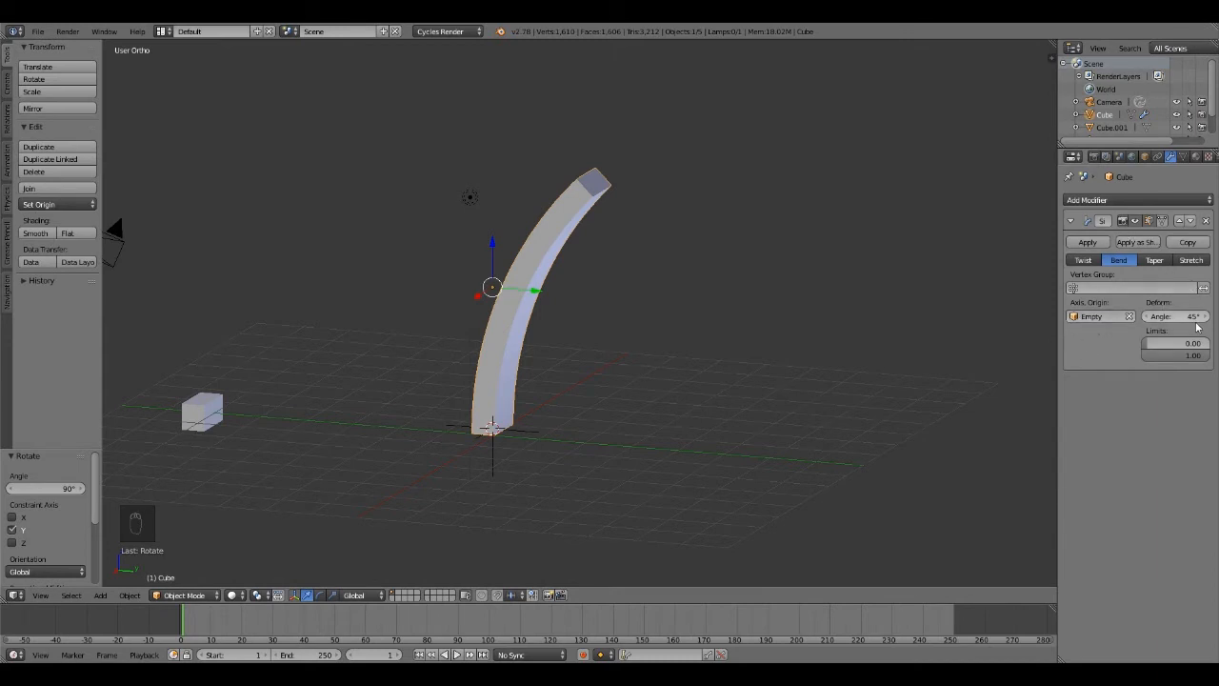
{"action": "left_click", "coordinate": [1191, 316]}
{"action": "type", "text": "180"}
{"action": "key", "text": "Return"}
{"action": "middle_click_drag", "start_coordinate": [615, 356], "coordinate": [497, 352]}
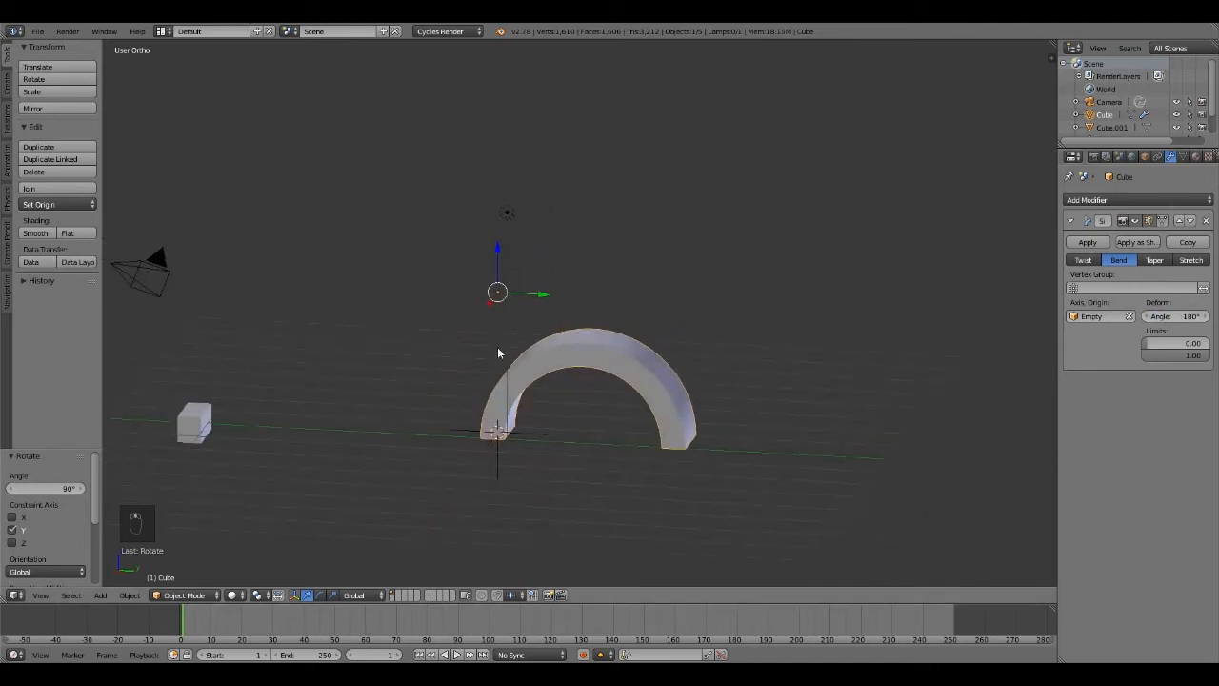
{"action": "left_click", "coordinate": [35, 233]}
{"action": "mouse_move", "coordinate": [638, 417]}
{"action": "middle_mouse_down"}
{"action": "mouse_move", "coordinate": [575, 414]}
{"action": "mouse_move", "coordinate": [648, 410]}
{"action": "mouse_move", "coordinate": [671, 441]}
{"action": "middle_mouse_up"}
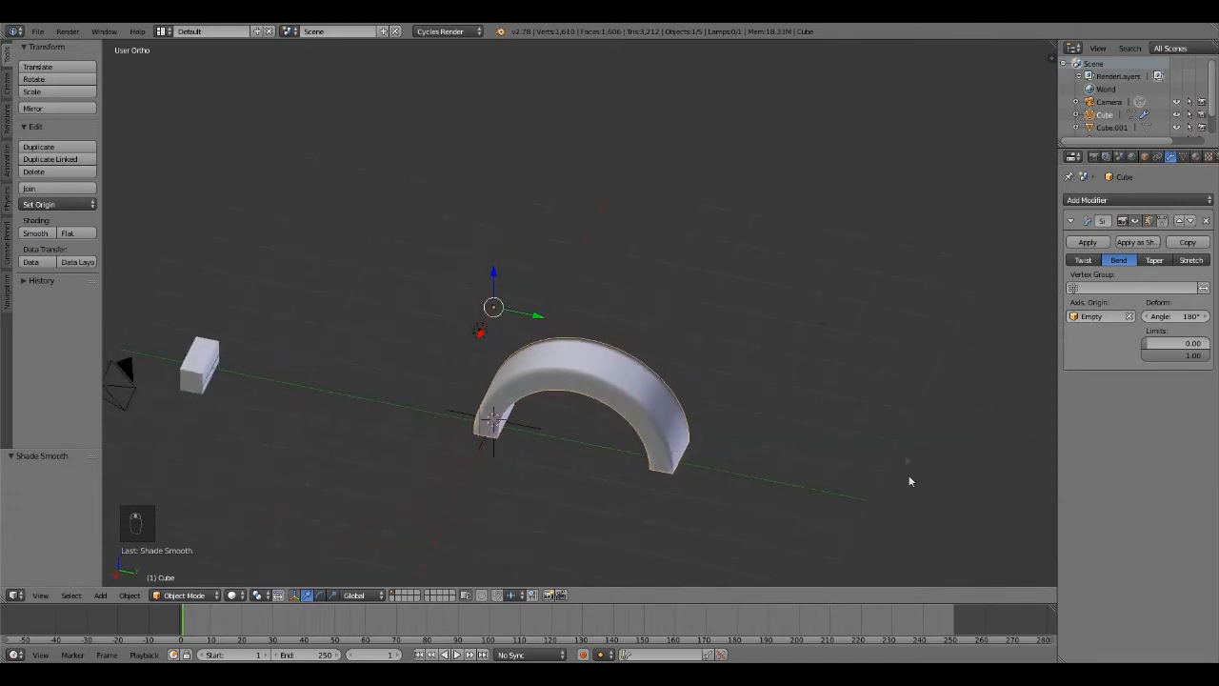
{"action": "key", "text": "KP_7"}
{"action": "middle_click_drag", "start_coordinate": [761, 212], "coordinate": [654, 201]}
{"action": "key", "text": "Tab"}
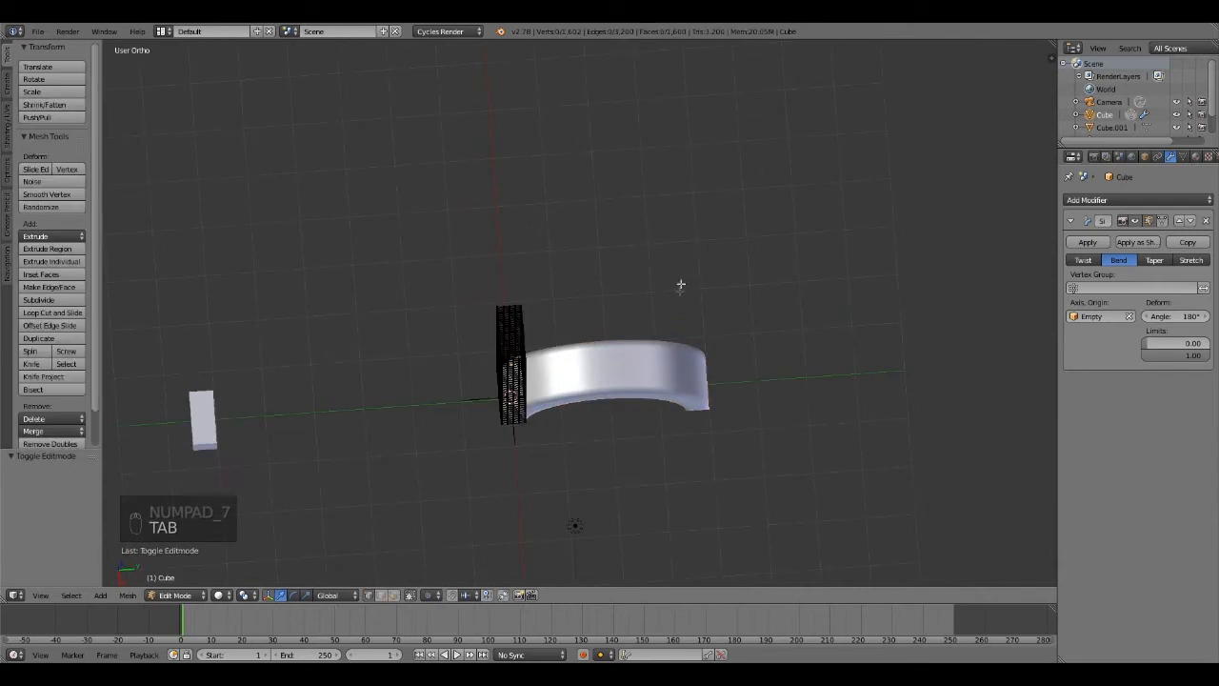
{"action": "key", "text": "ctrl+r"}
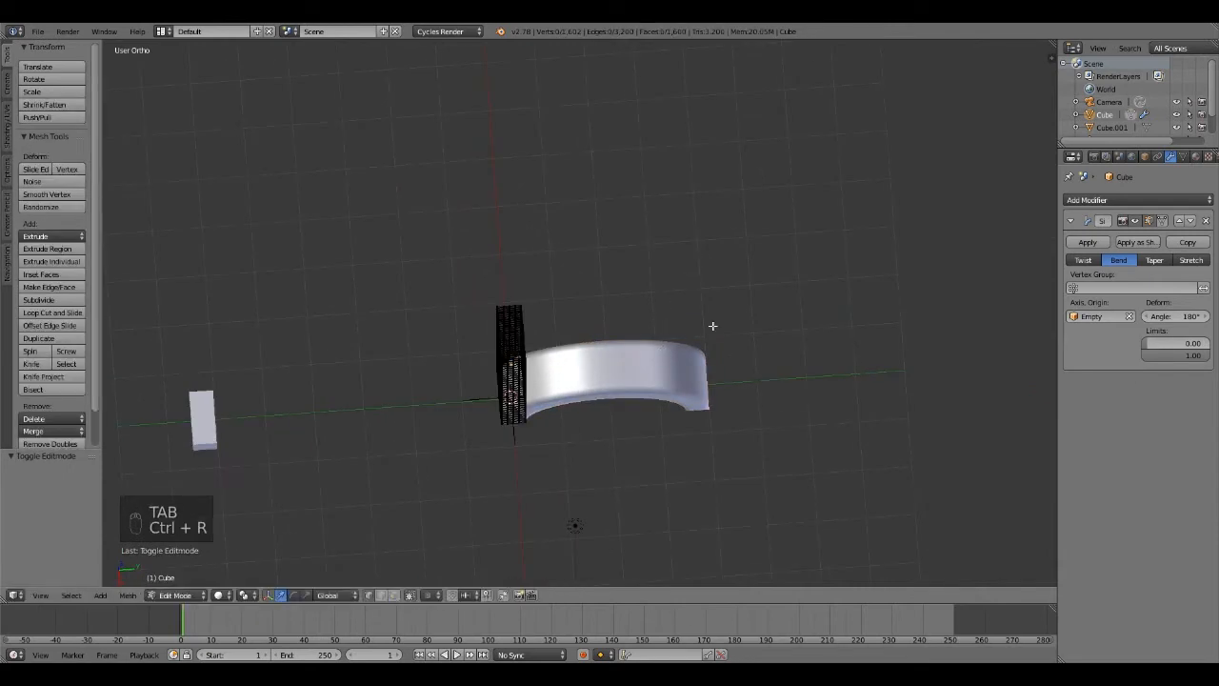
{"action": "middle_click_drag", "start_coordinate": [713, 327], "coordinate": [671, 398]}
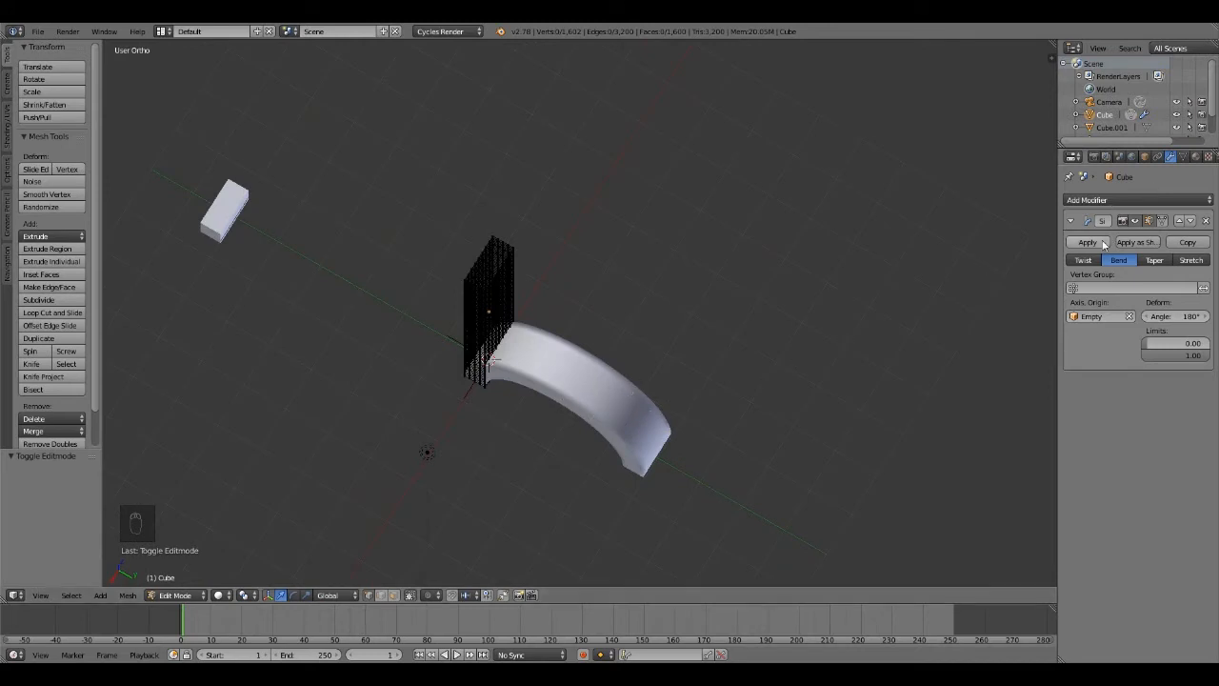
{"action": "middle_click_drag", "start_coordinate": [890, 266], "coordinate": [519, 421]}
{"action": "key", "text": "Tab"}
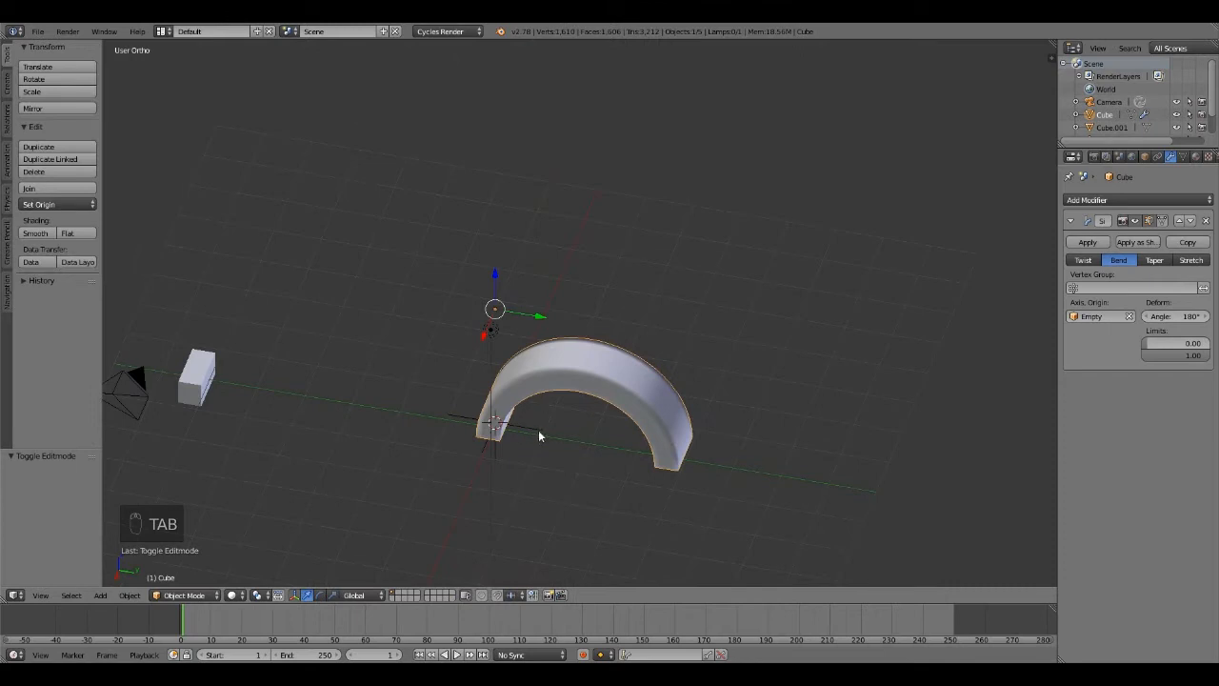
Try moving the empty freely and along the global Y axis to preview how it reshapes the arch.
{"action": "right_click", "coordinate": [539, 436]}
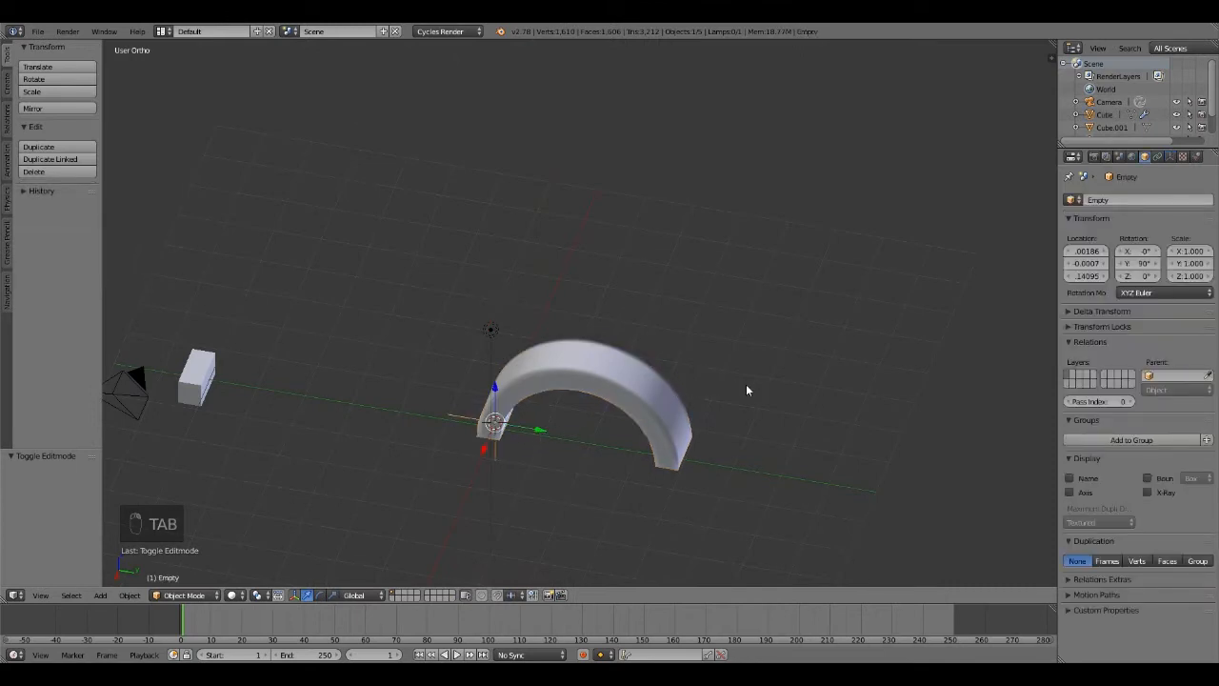
{"action": "middle_click_drag", "start_coordinate": [748, 390], "coordinate": [640, 428]}
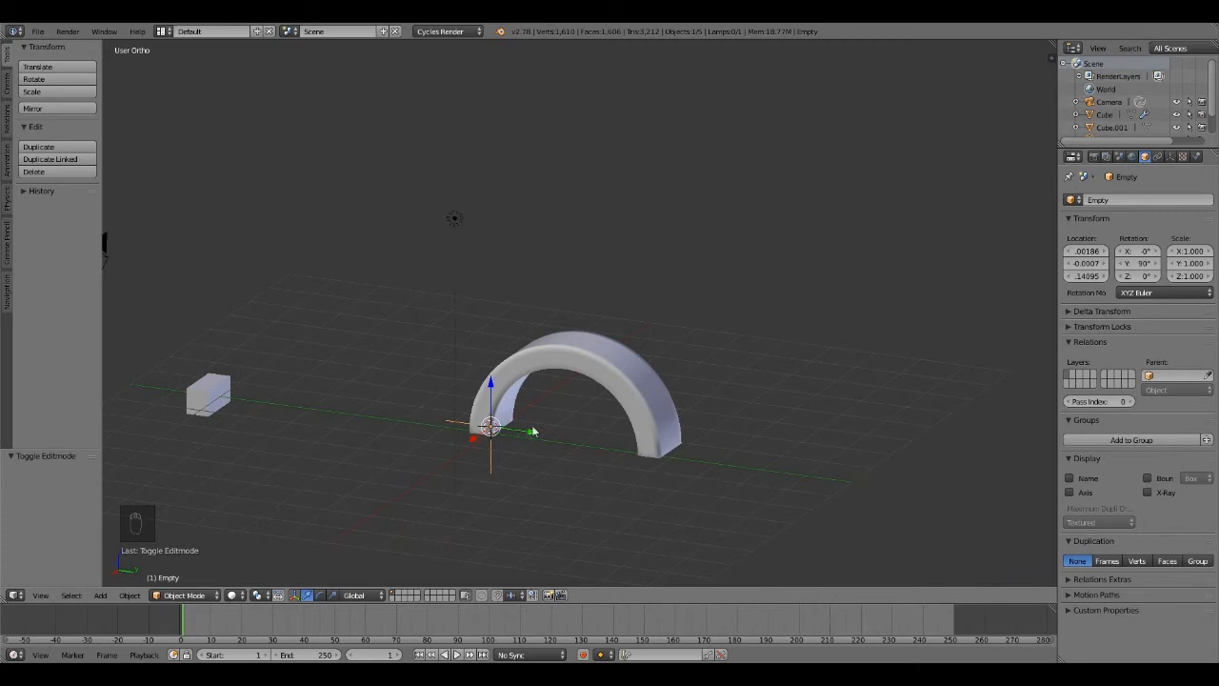
{"action": "middle_click_drag", "start_coordinate": [533, 431], "coordinate": [497, 428]}
{"action": "key", "text": "g"}
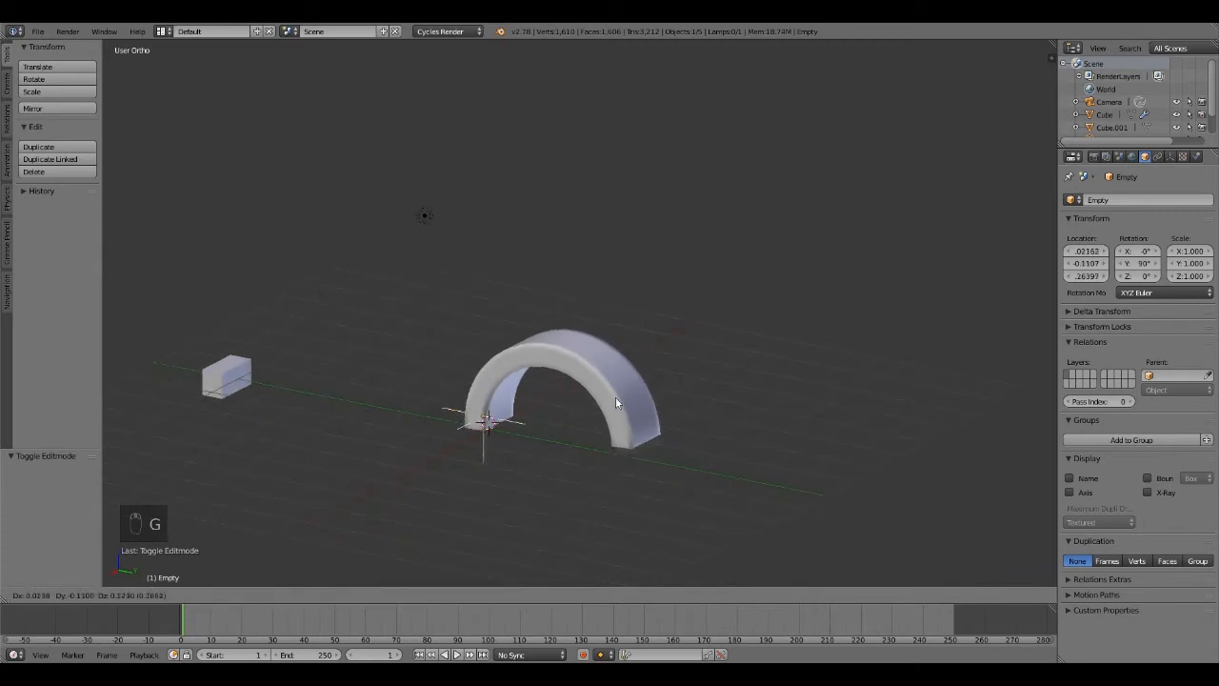
{"action": "right_click", "coordinate": [619, 410]}
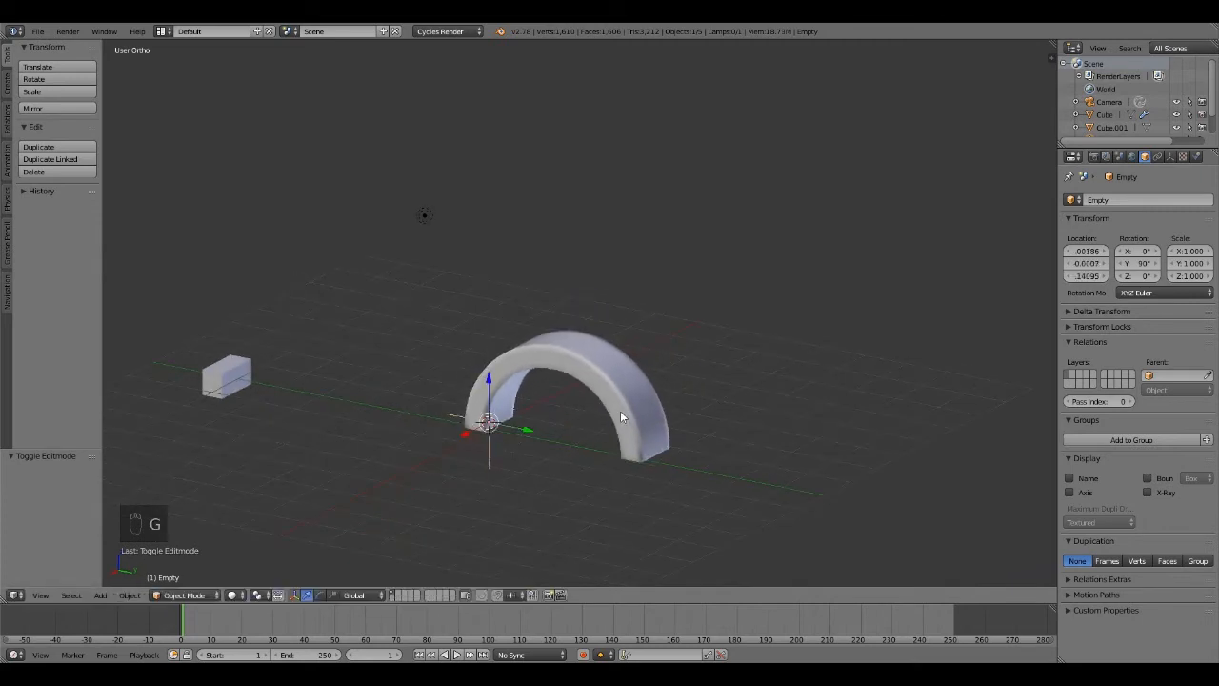
{"action": "key", "text": "g"}
{"action": "key", "text": "y"}
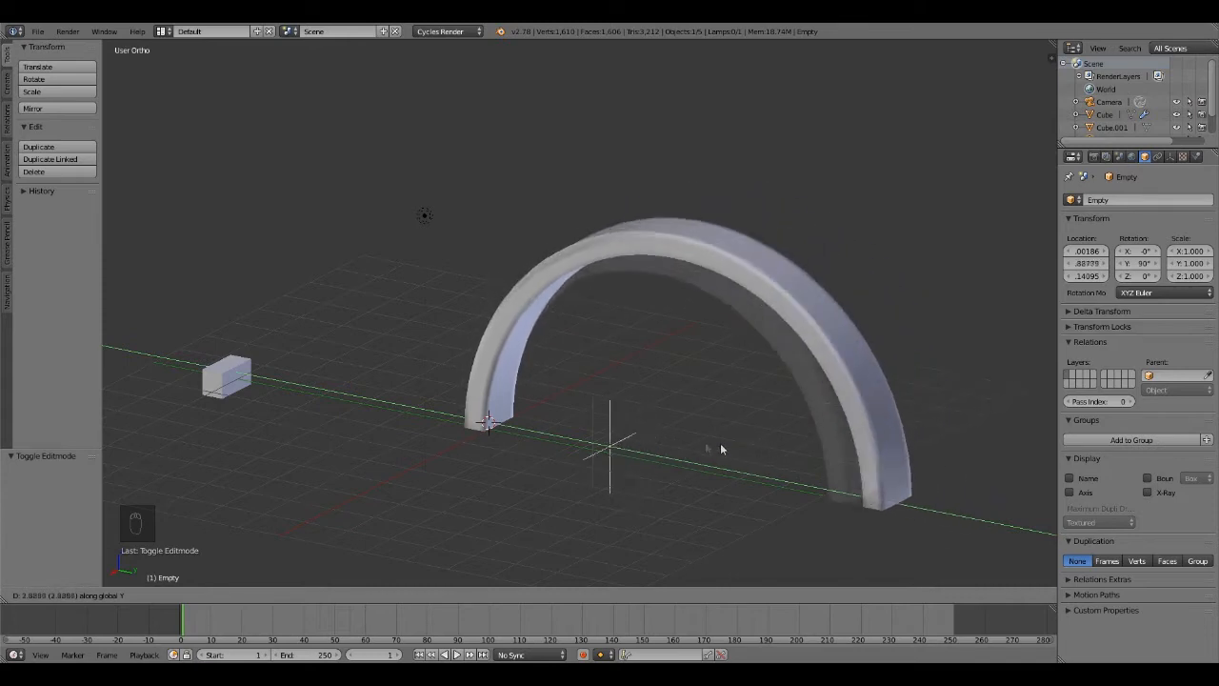
{"action": "right_click", "coordinate": [632, 429]}
{"action": "middle_click_drag", "start_coordinate": [638, 429], "coordinate": [694, 422]}
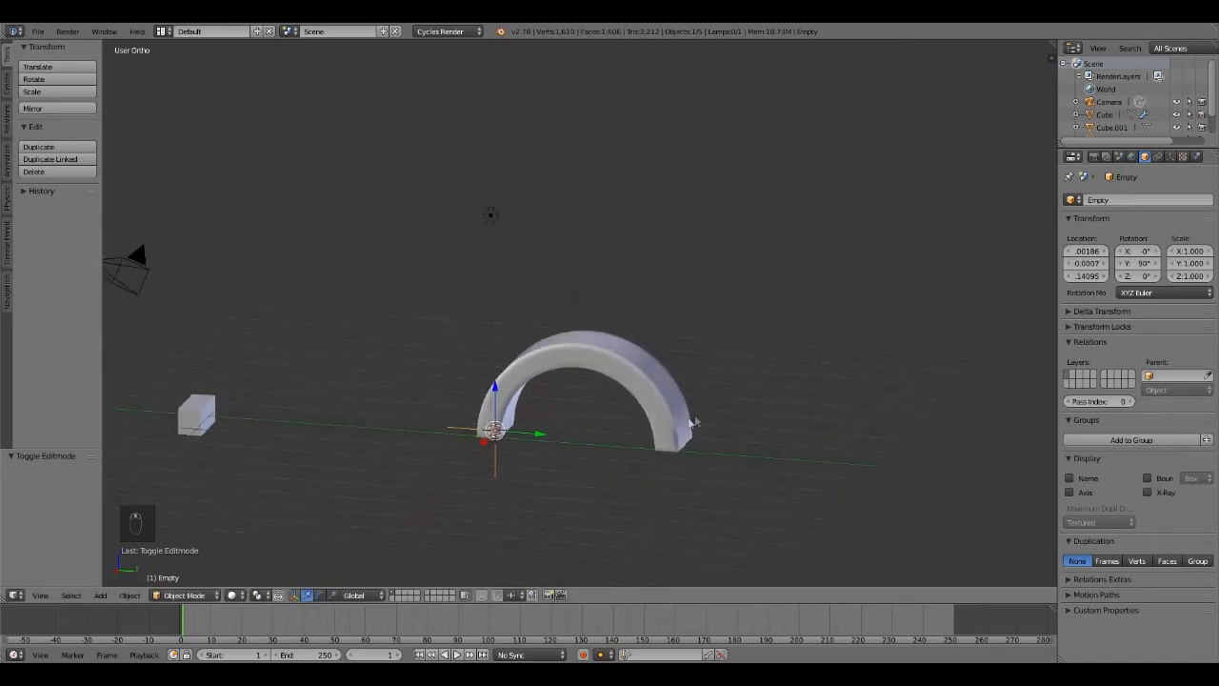
Apply the Simple Deform modifier to the arch.
{"action": "right_click", "coordinate": [636, 380]}
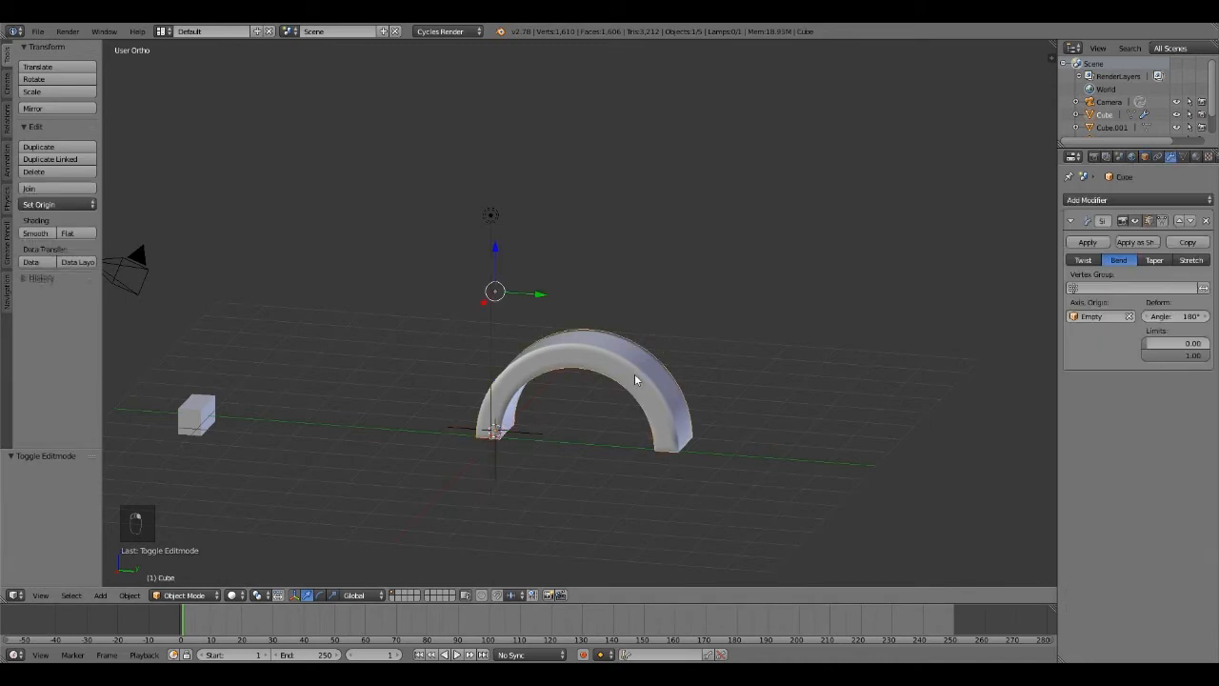
{"action": "left_click", "coordinate": [1093, 243]}
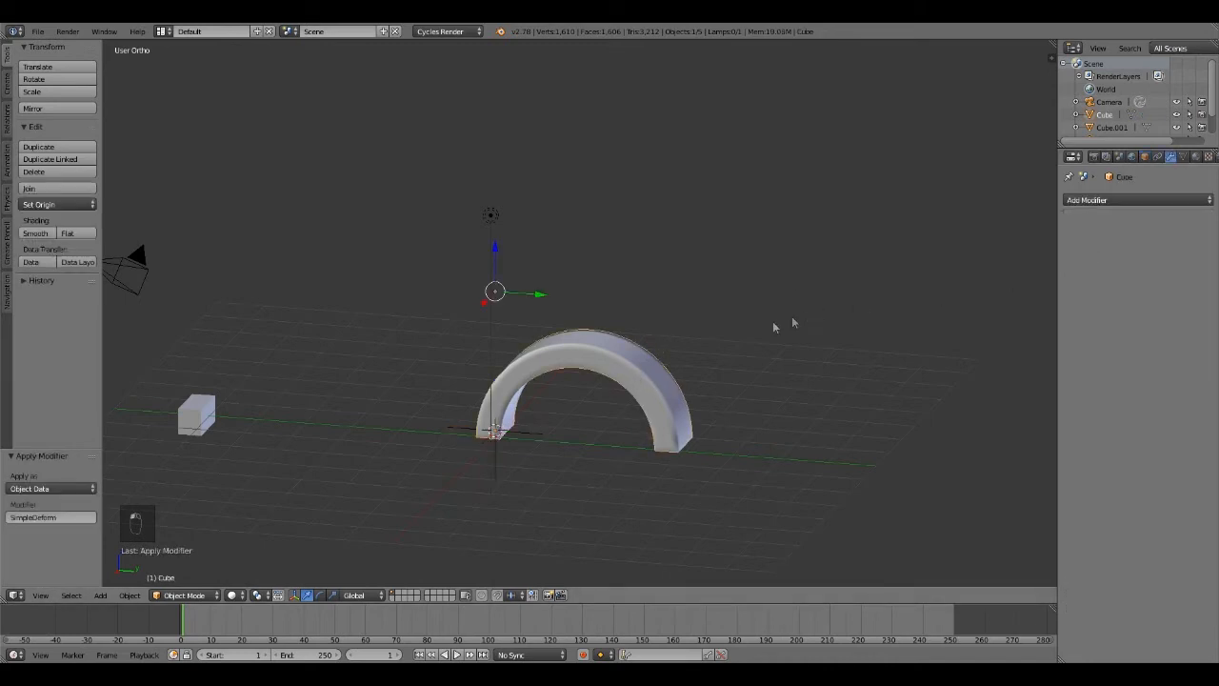
{"action": "middle_click_drag", "start_coordinate": [793, 322], "coordinate": [699, 382]}
Delete the empty at the base of the arch.
{"action": "right_click", "coordinate": [523, 434]}
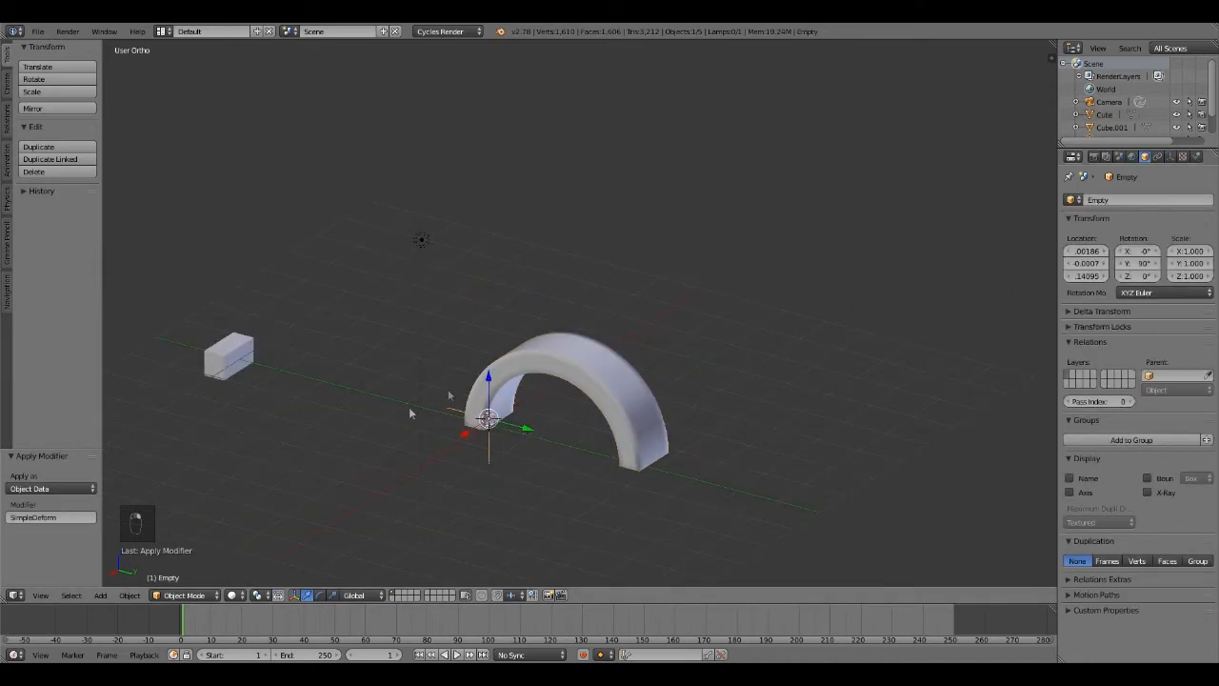
{"action": "key", "text": "Delete"}
{"action": "left_click", "coordinate": [515, 416]}
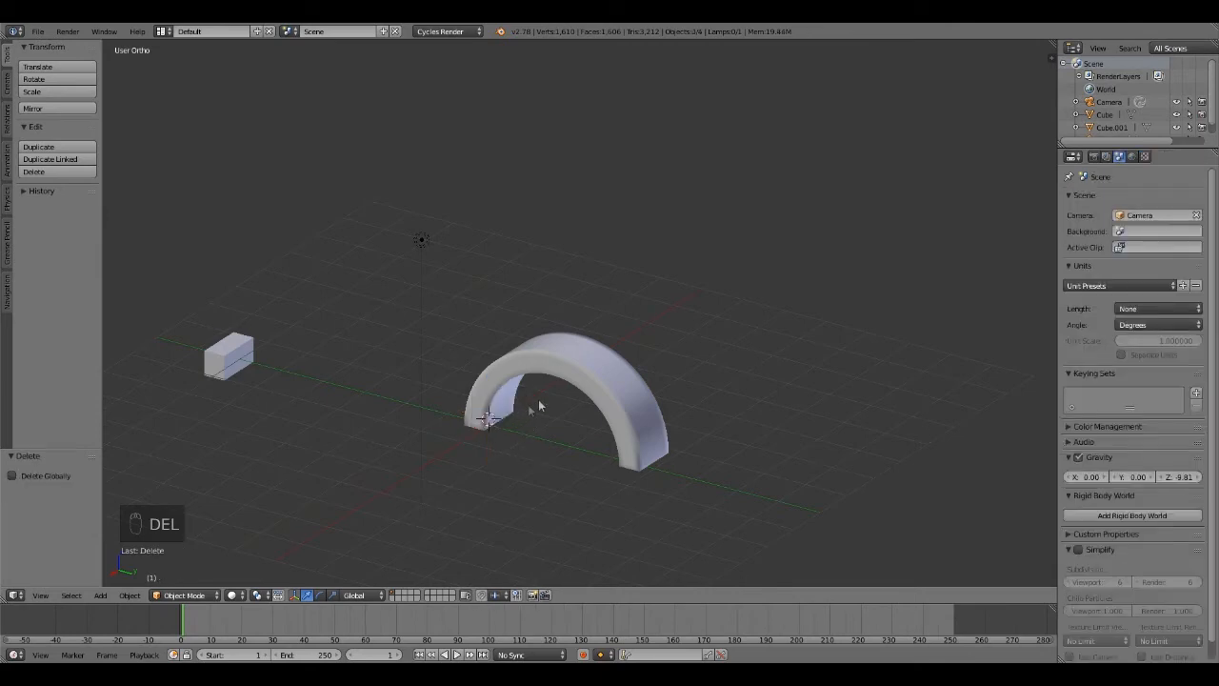
{"action": "right_click", "coordinate": [571, 380]}
{"action": "scroll", "coordinate": [664, 348], "scroll_direction": "down", "scroll_amount": 3}
{"action": "scroll", "coordinate": [660, 342], "scroll_direction": "up", "scroll_amount": 5}
{"action": "mouse_move", "coordinate": [635, 352]}
{"action": "middle_mouse_down"}
{"action": "mouse_move", "coordinate": [680, 353]}
{"action": "mouse_move", "coordinate": [646, 352]}
{"action": "middle_mouse_up"}
{"action": "right_click", "coordinate": [171, 367]}
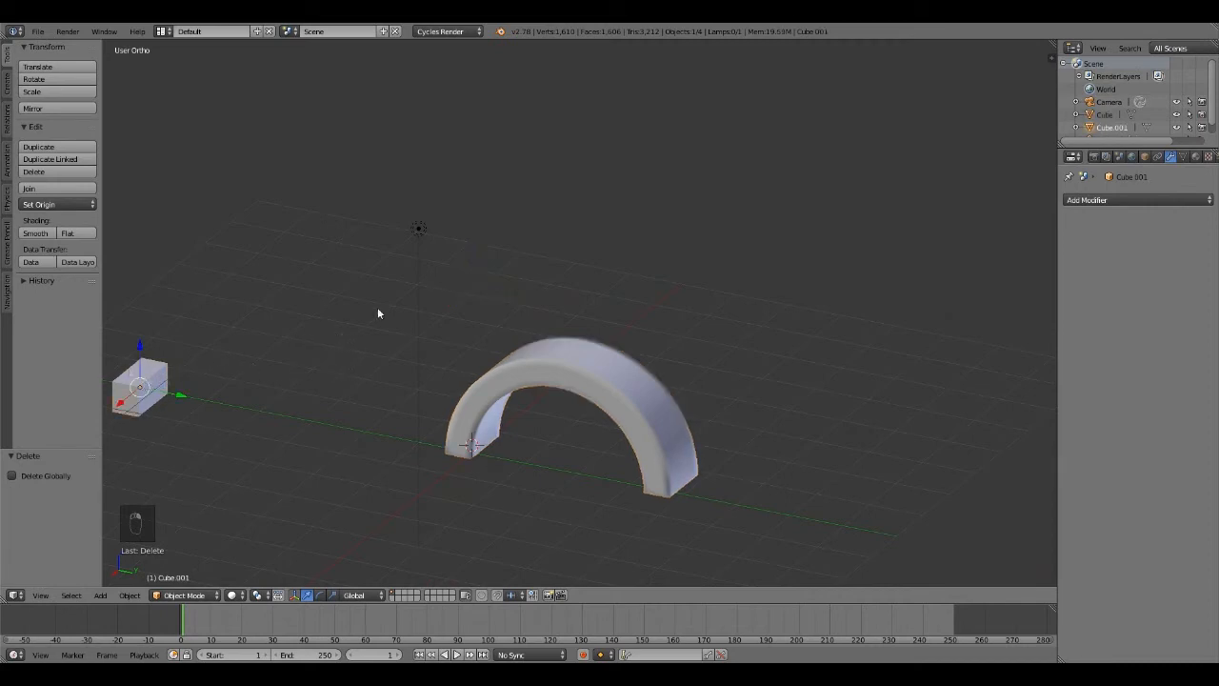
Add a single loop cut along one long side of the arch in top view and slide it all the way to the outer edge.
{"action": "right_click", "coordinate": [606, 355]}
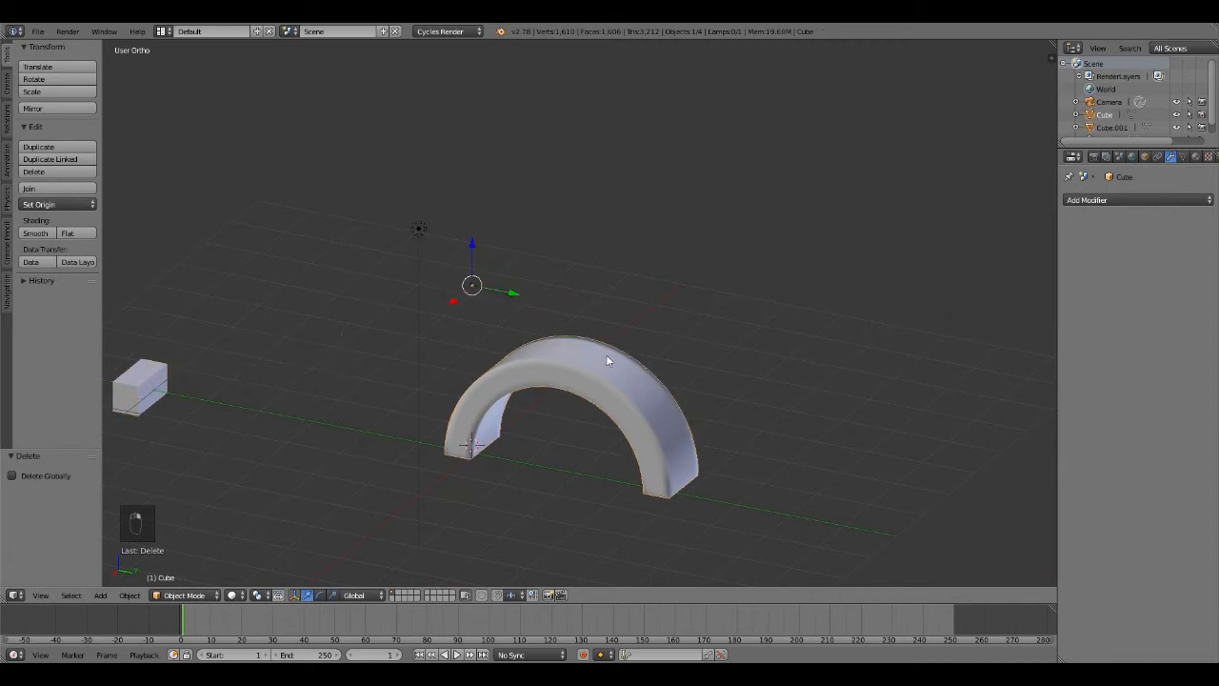
{"action": "middle_click_drag", "start_coordinate": [631, 362], "coordinate": [684, 352]}
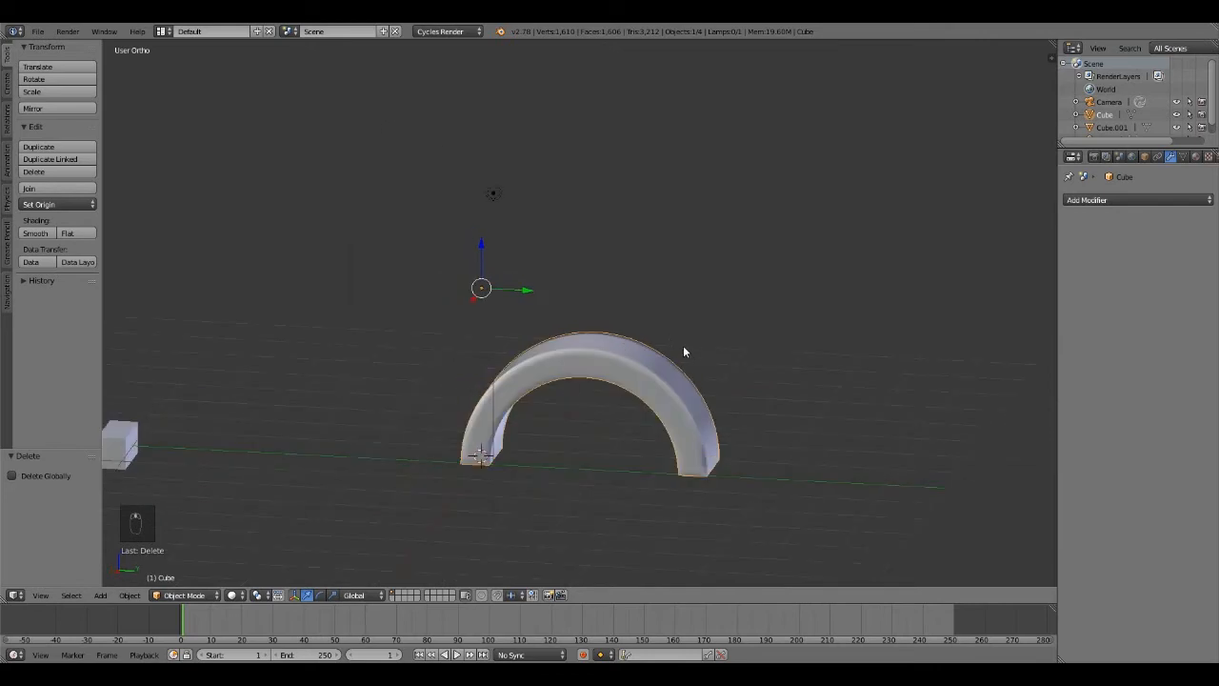
{"action": "key", "text": "KP_7"}
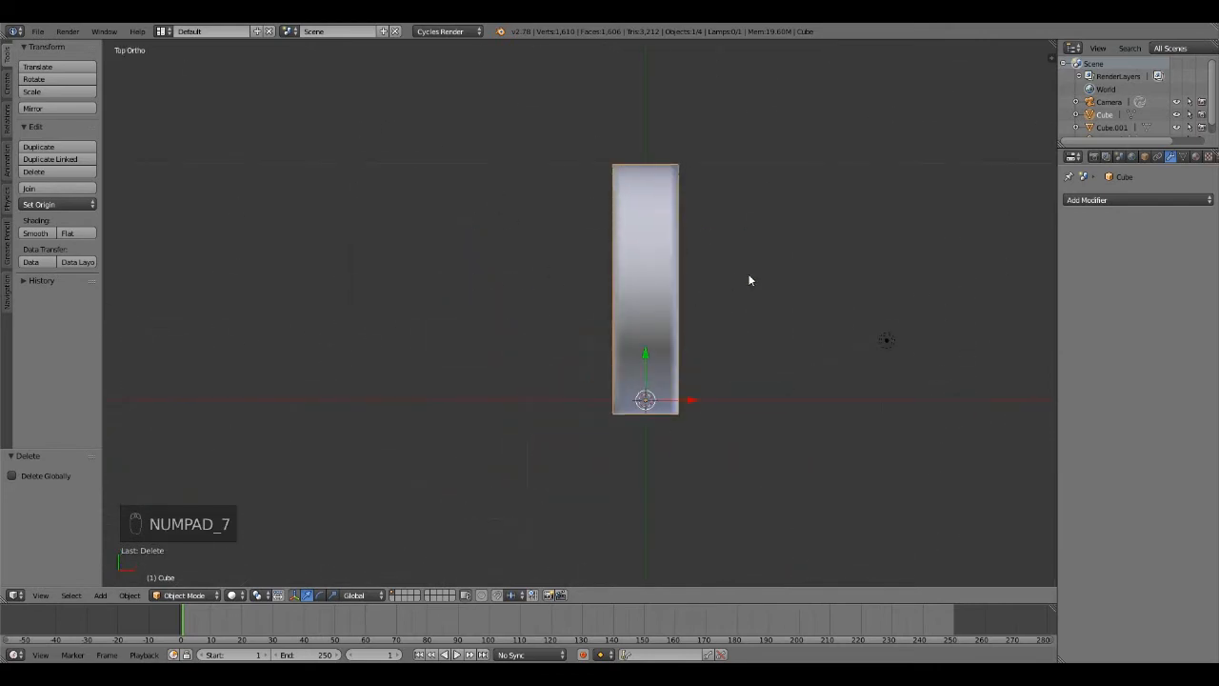
{"action": "key", "text": "Tab"}
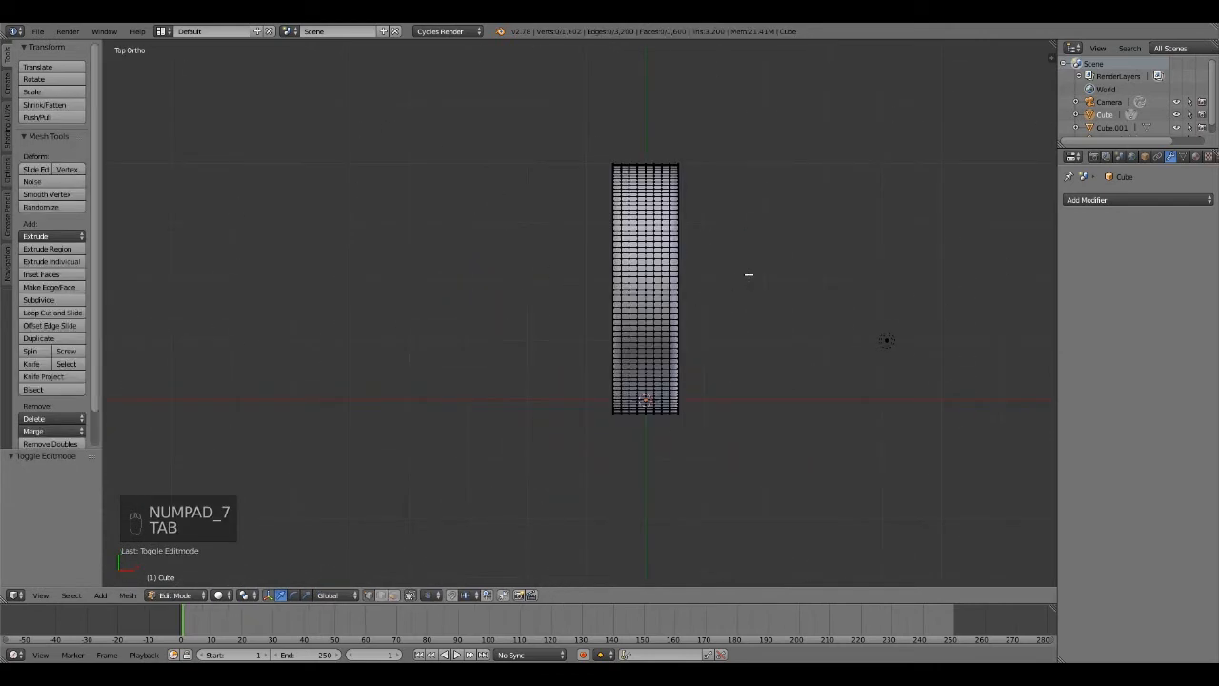
{"action": "key", "text": "ctrl+r"}
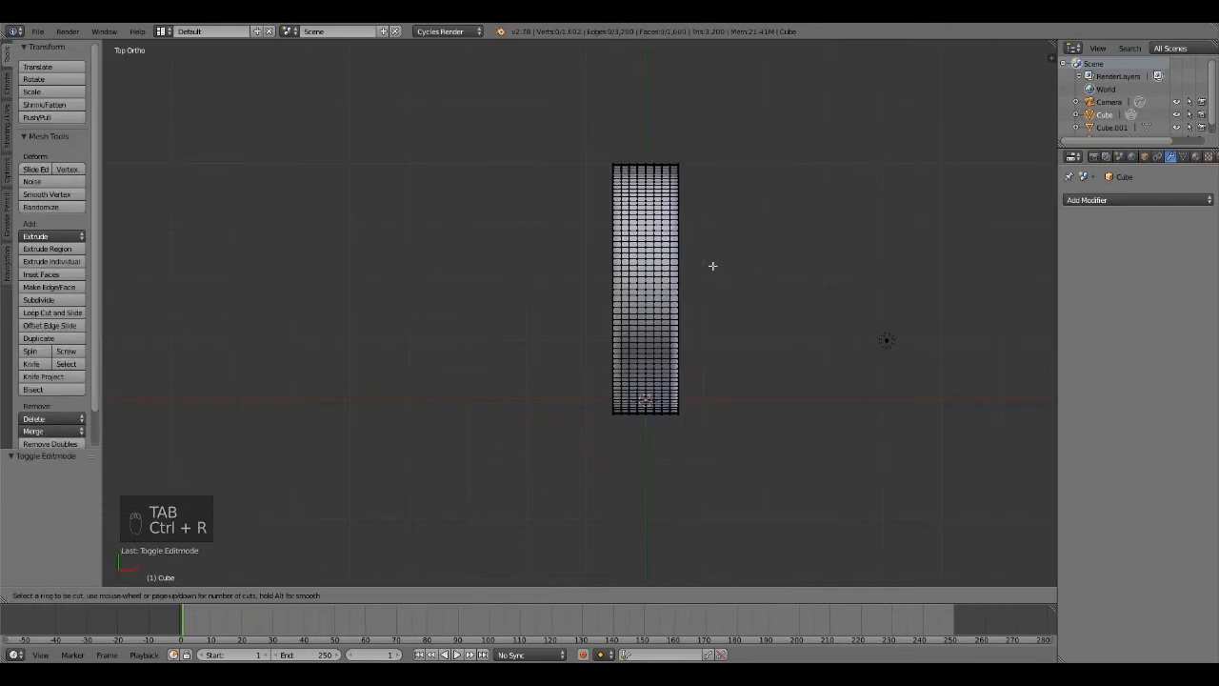
{"action": "right_click", "coordinate": [617, 221]}
{"action": "scroll", "coordinate": [608, 226], "scroll_direction": "up", "scroll_amount": 4}
{"action": "middle_click_drag", "start_coordinate": [677, 229], "coordinate": [654, 259], "text": "shift"}
{"action": "key", "text": "ctrl+r"}
{"action": "left_click", "coordinate": [640, 260]}
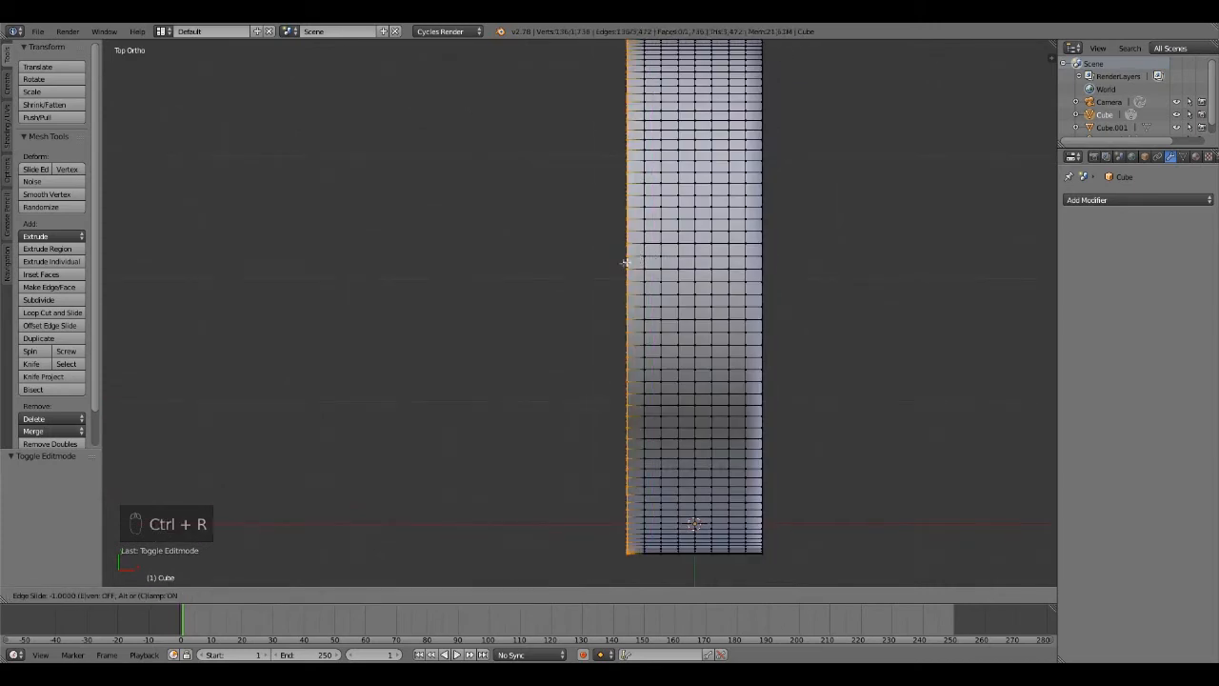
{"action": "left_click", "coordinate": [610, 263]}
{"action": "key", "text": "Escape"}
Add a matching loop cut along the arch's opposite long side, slid out to its edge.
{"action": "key", "text": "ctrl+r"}
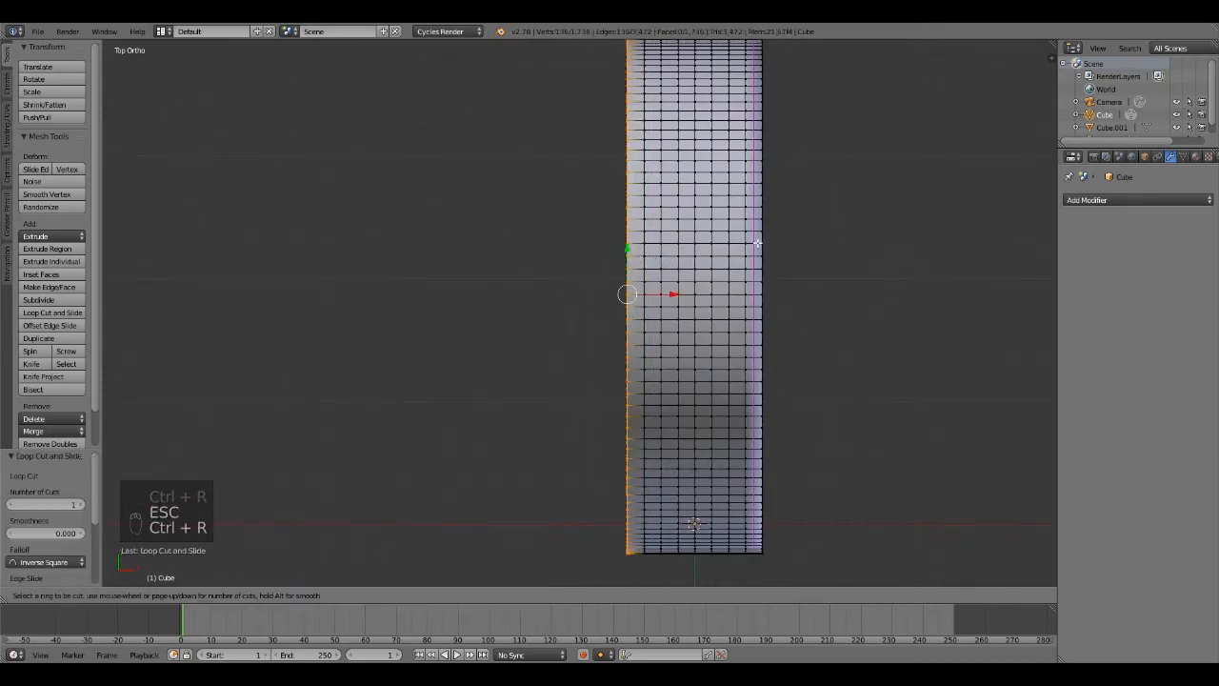
{"action": "left_click", "coordinate": [778, 245]}
{"action": "key", "text": "Escape"}
Preview the arch in rendered shading, return to solid shading and leave mesh editing.
{"action": "mouse_move", "coordinate": [854, 294]}
{"action": "middle_mouse_down"}
{"action": "mouse_move", "coordinate": [748, 264]}
{"action": "mouse_move", "coordinate": [680, 188]}
{"action": "middle_mouse_up"}
{"action": "scroll", "coordinate": [679, 202], "scroll_direction": "down", "scroll_amount": 2}
{"action": "key", "text": "shift+z"}
{"action": "middle_click_drag", "start_coordinate": [711, 238], "coordinate": [730, 288]}
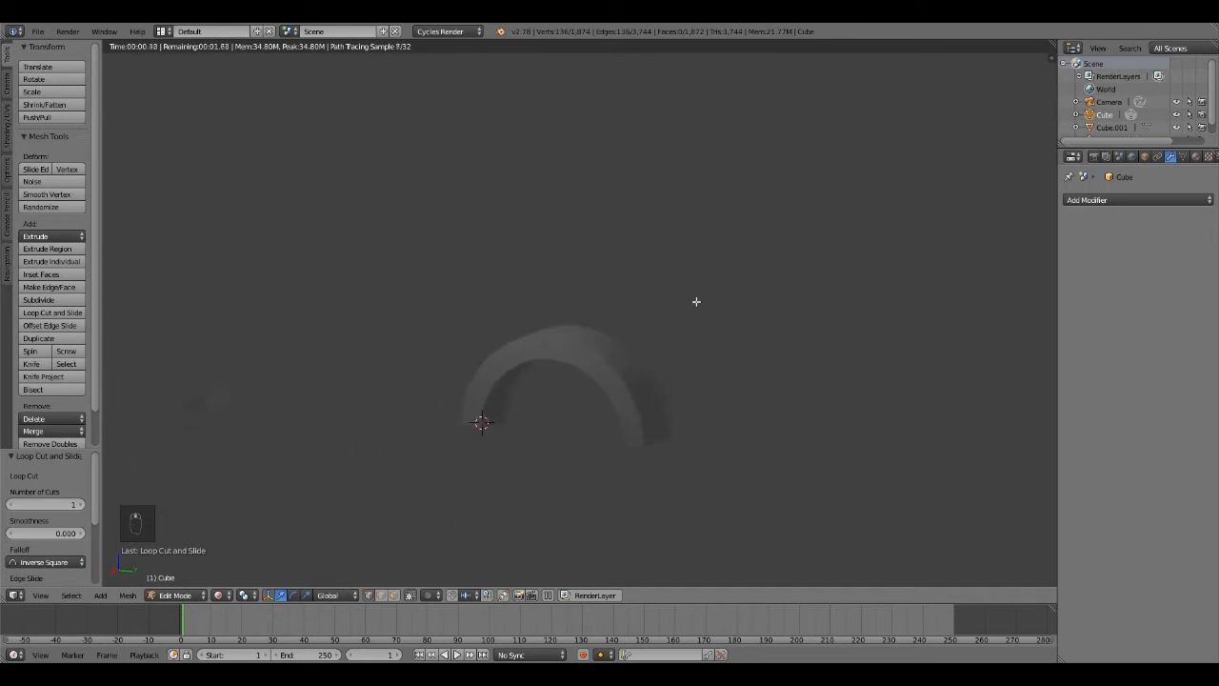
{"action": "key", "text": "shift+z"}
{"action": "key", "text": "Tab"}
Move the arch aside by about -5.7 units along the global X axis.
{"action": "middle_click_drag", "start_coordinate": [582, 324], "coordinate": [477, 291]}
{"action": "right_click", "coordinate": [381, 223]}
{"action": "middle_click_drag", "start_coordinate": [427, 240], "coordinate": [659, 357], "text": "shift"}
{"action": "right_click", "coordinate": [768, 458]}
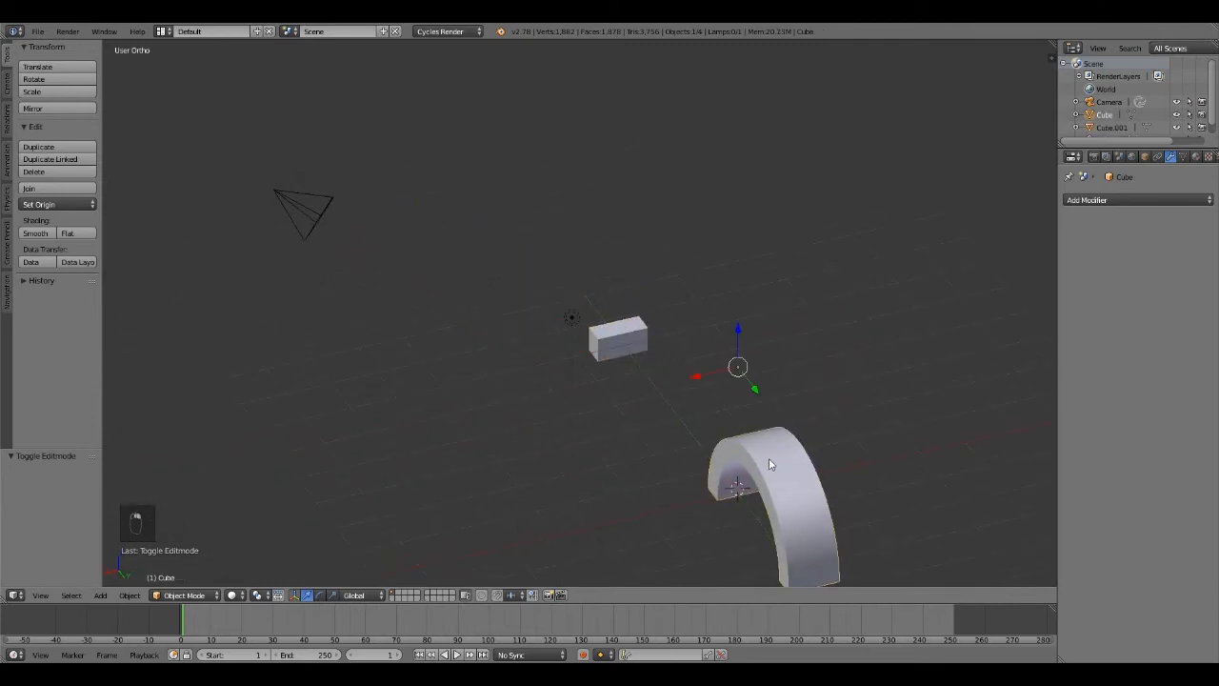
{"action": "left_click_drag", "start_coordinate": [693, 383], "coordinate": [884, 369]}
Move the small block about 6.18 units along the global Y axis to the centre of the scene.
{"action": "right_click", "coordinate": [624, 355]}
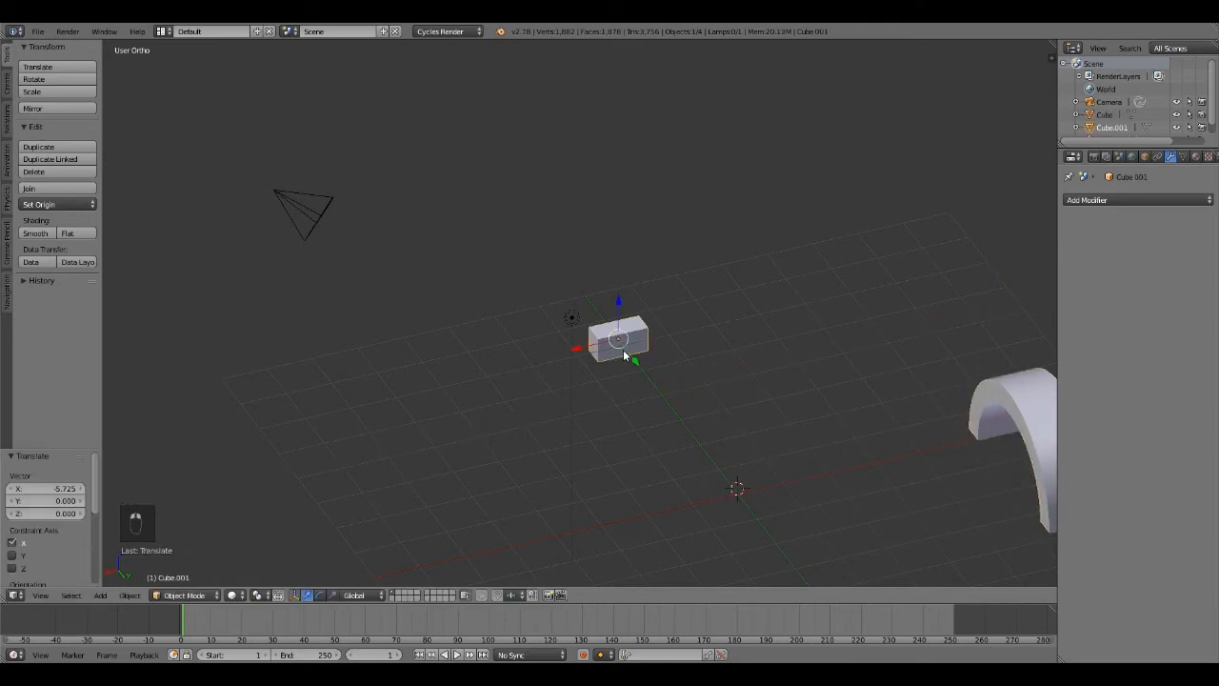
{"action": "middle_click_drag", "start_coordinate": [745, 388], "coordinate": [671, 314], "text": "shift"}
{"action": "left_click_drag", "start_coordinate": [574, 299], "coordinate": [701, 417]}
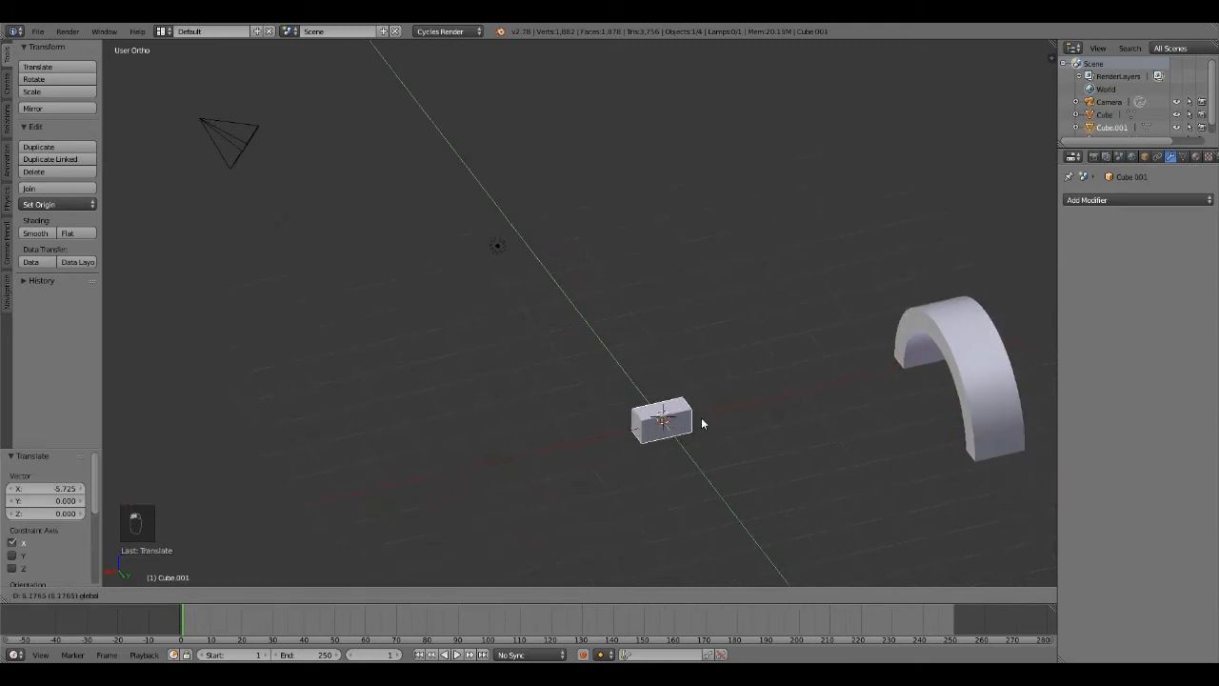
{"action": "middle_click_drag", "start_coordinate": [743, 422], "coordinate": [611, 357]}
{"action": "scroll", "coordinate": [586, 375], "scroll_direction": "up", "scroll_amount": 2}
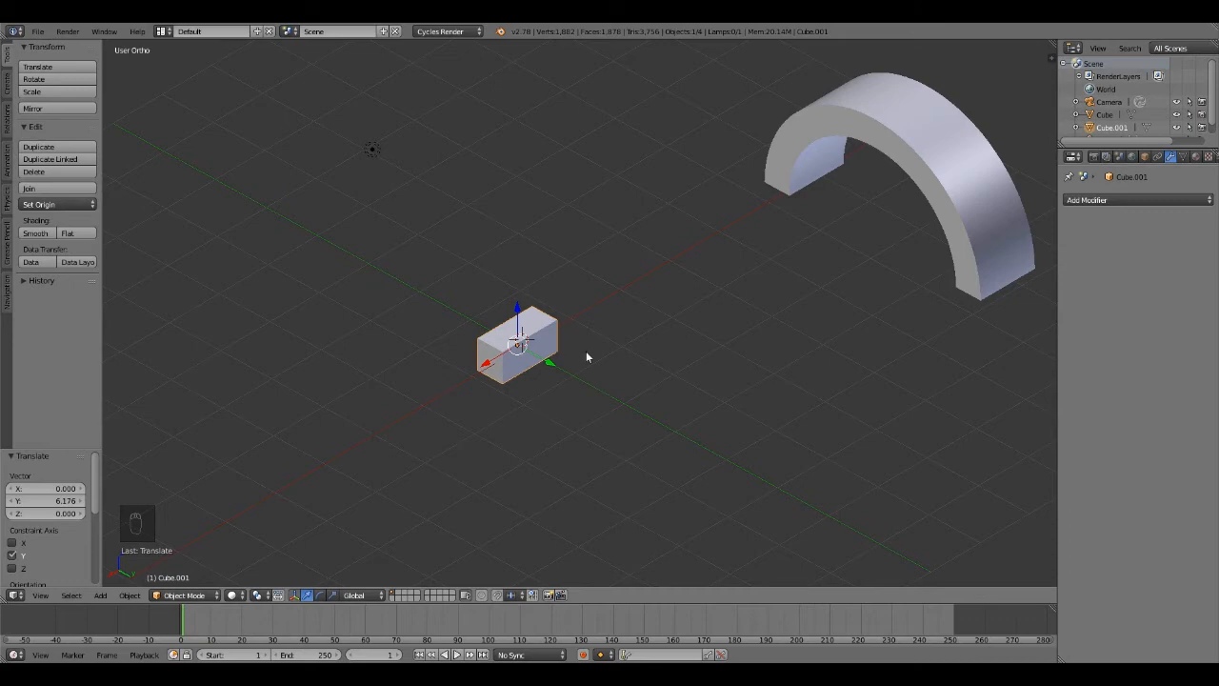
{"action": "scroll", "coordinate": [597, 374], "scroll_direction": "down", "scroll_amount": 2}
{"action": "mouse_move", "coordinate": [597, 373]}
{"action": "middle_mouse_down"}
{"action": "mouse_move", "coordinate": [589, 351]}
{"action": "mouse_move", "coordinate": [592, 375]}
{"action": "middle_mouse_up"}
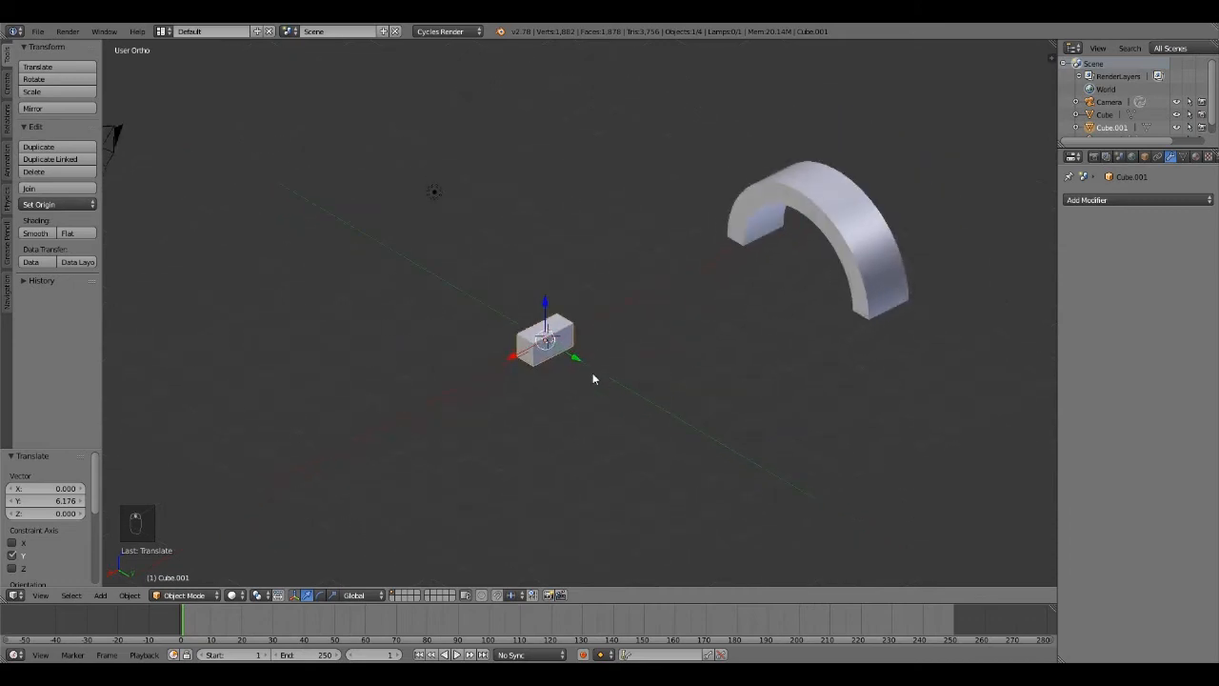
Rotate the small block 90° in top view.
{"action": "key", "text": "KP_7"}
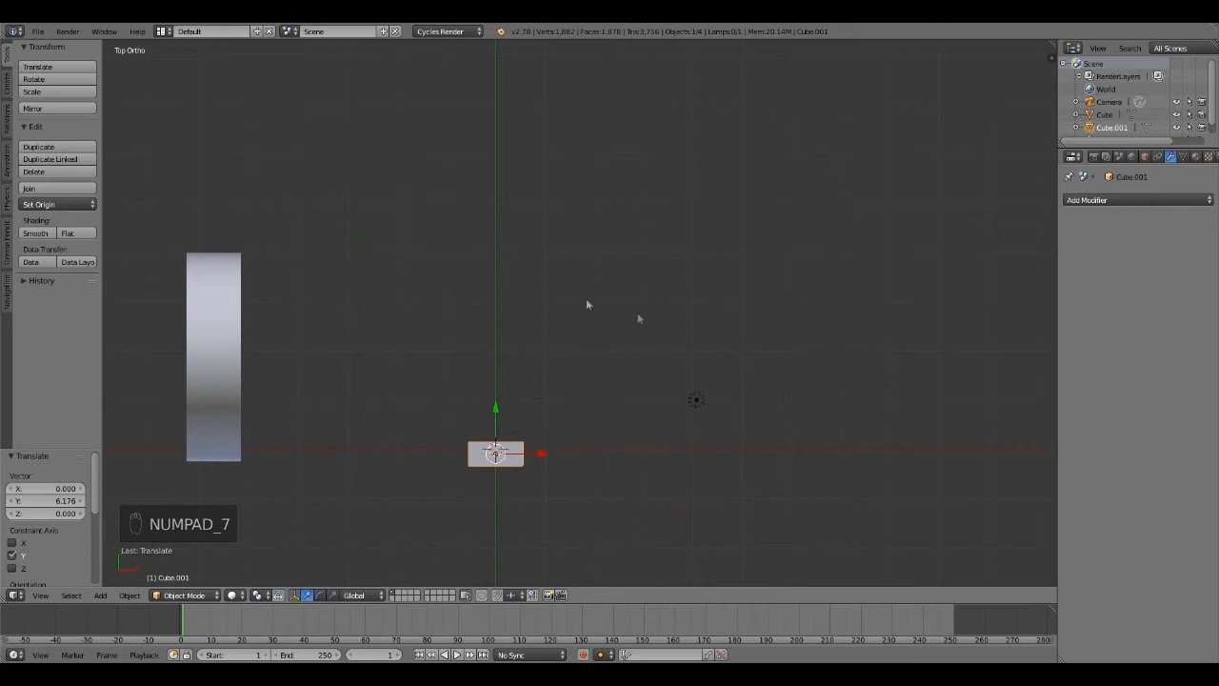
{"action": "middle_click_drag", "start_coordinate": [542, 390], "coordinate": [572, 329], "text": "shift"}
{"action": "type", "text": "r"}
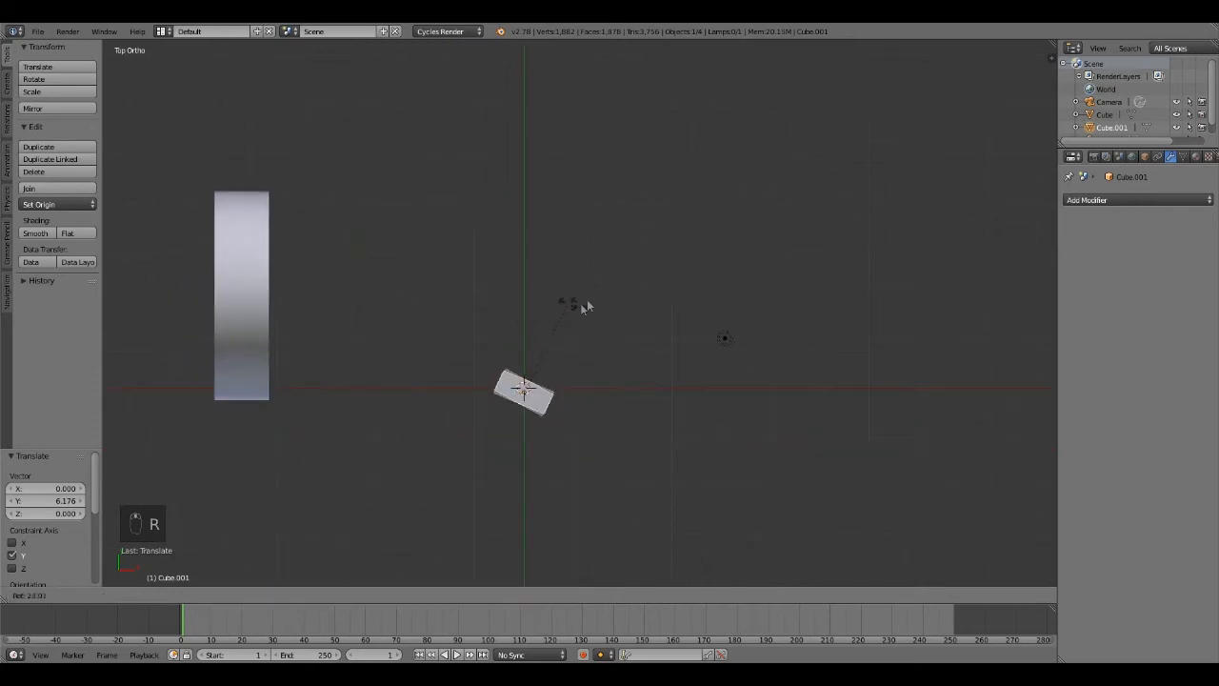
{"action": "type", "text": "90"}
{"action": "key", "text": "Return"}
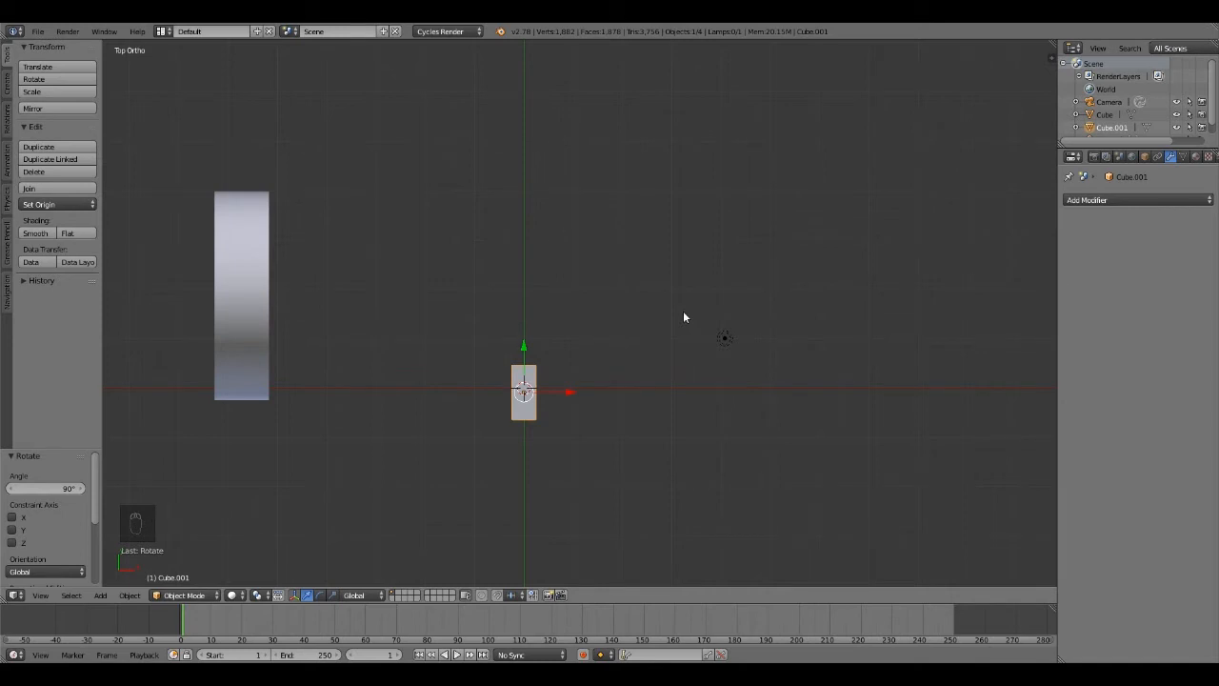
Duplicate the small block and raise the copy about 0.94 units along Z above the original.
{"action": "middle_click_drag", "start_coordinate": [539, 155], "coordinate": [562, 324]}
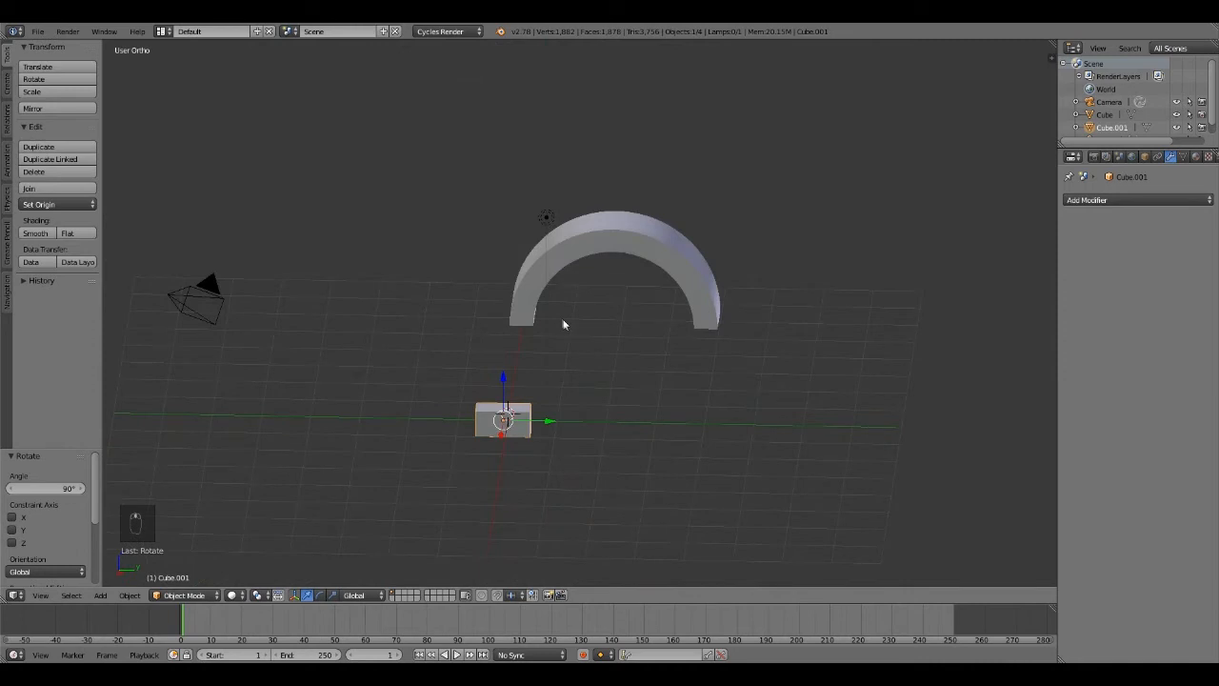
{"action": "key", "text": "shift+d"}
{"action": "right_click", "coordinate": [629, 371]}
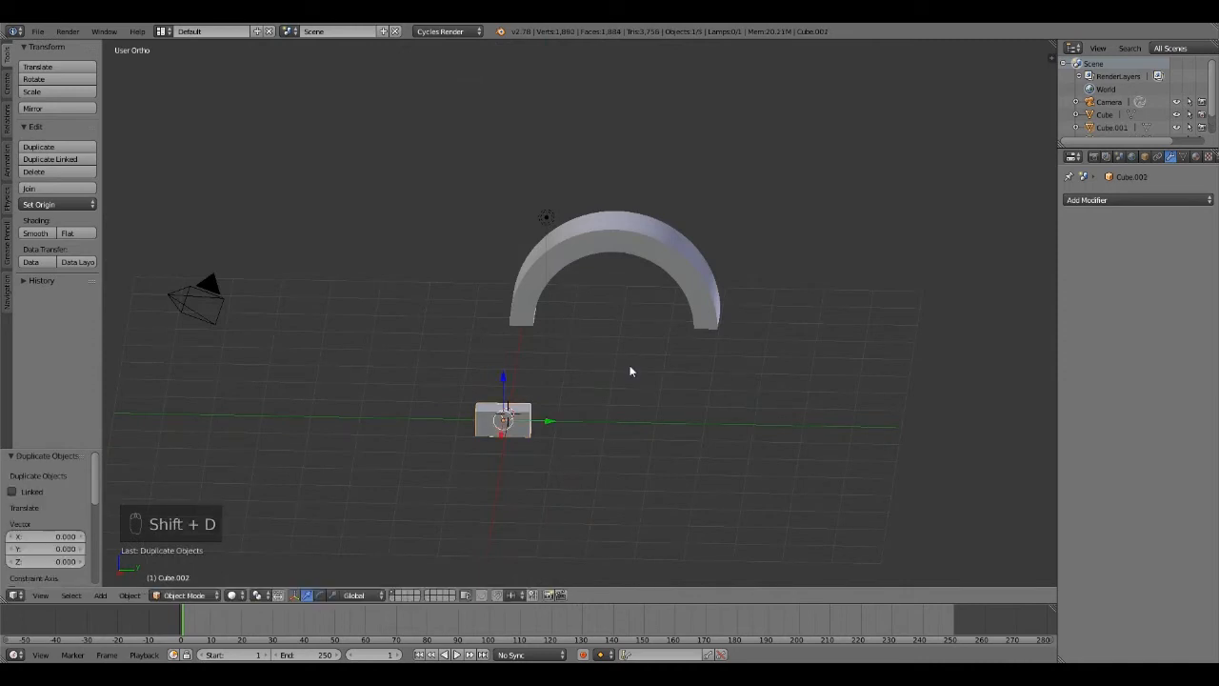
{"action": "key", "text": "g"}
{"action": "key", "text": "z"}
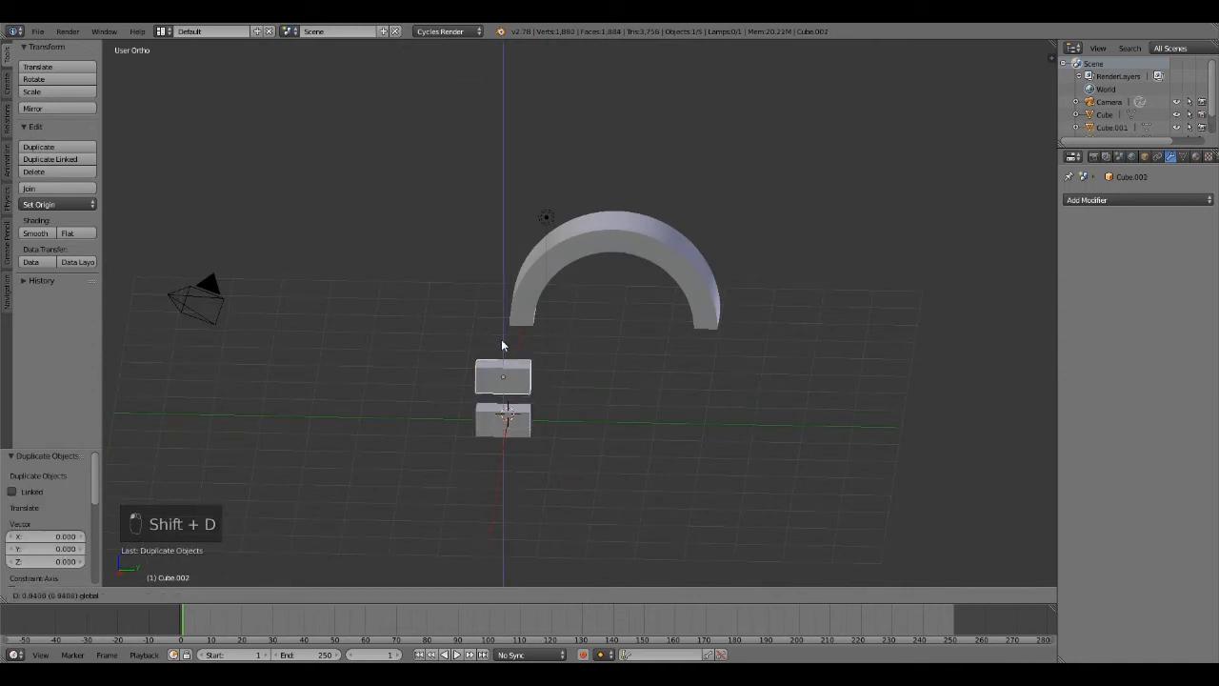
{"action": "left_click", "coordinate": [502, 347]}
Enable snapping to faces and lower the duplicate block about 0.4 units along Z onto the original.
{"action": "middle_click_drag", "start_coordinate": [651, 412], "coordinate": [509, 550]}
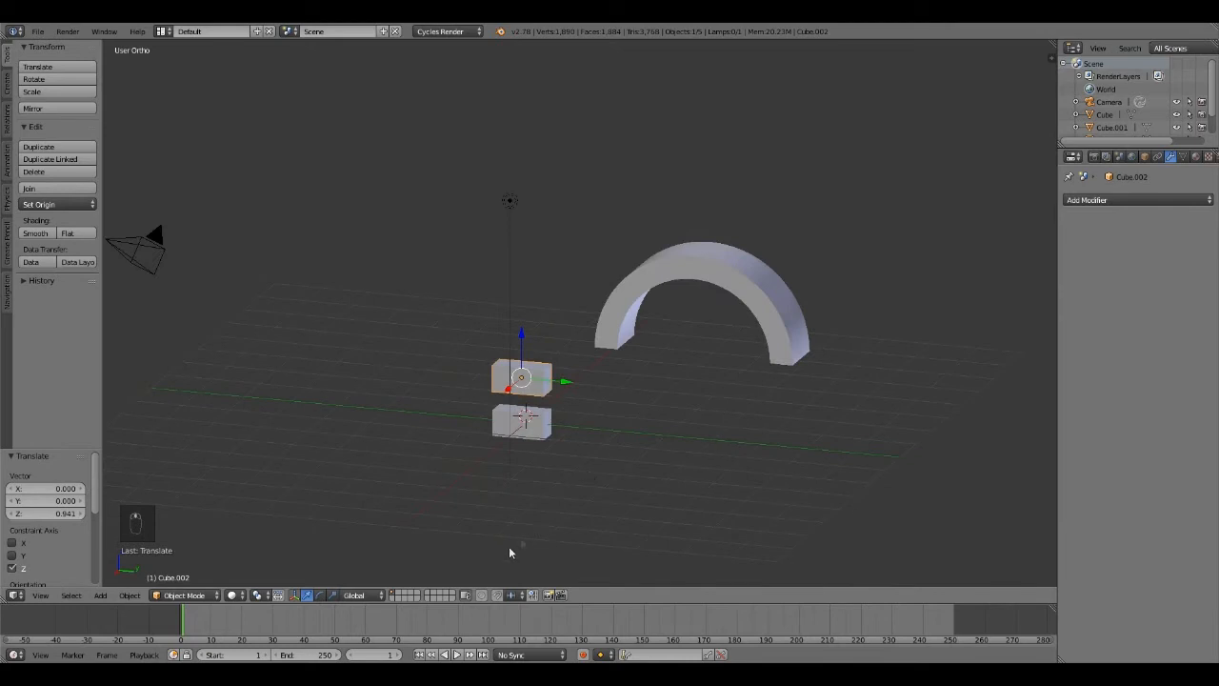
{"action": "left_click", "coordinate": [497, 595]}
{"action": "left_click", "coordinate": [509, 595]}
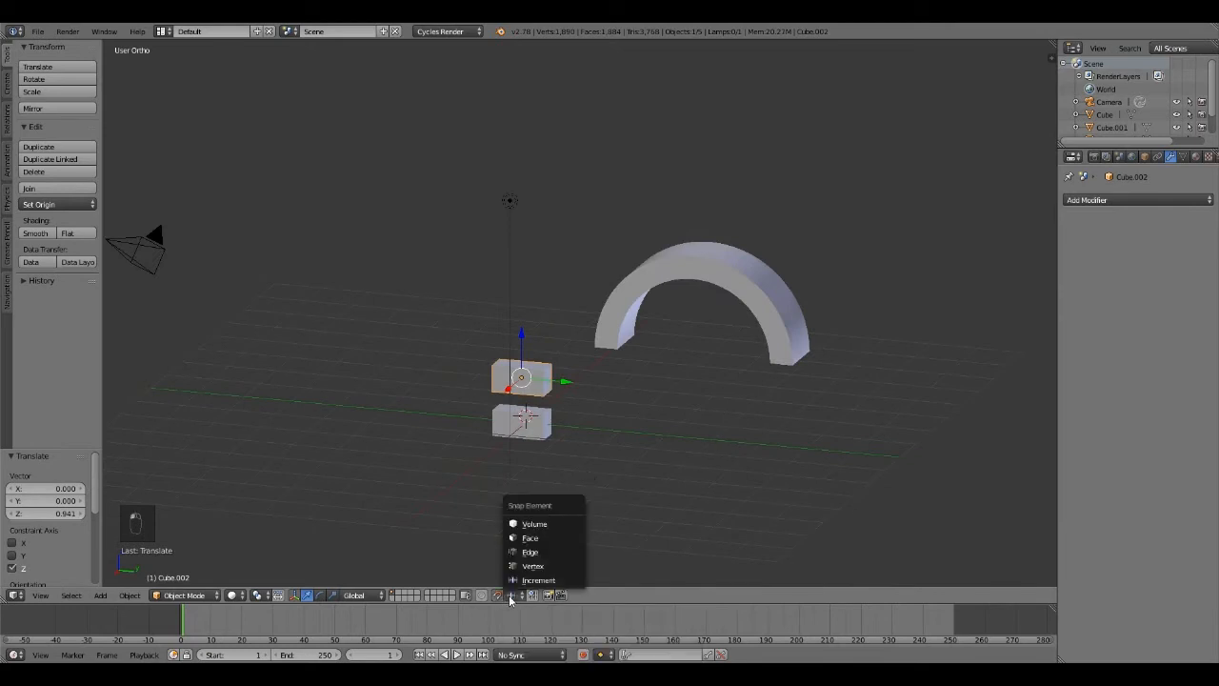
{"action": "left_click", "coordinate": [527, 543]}
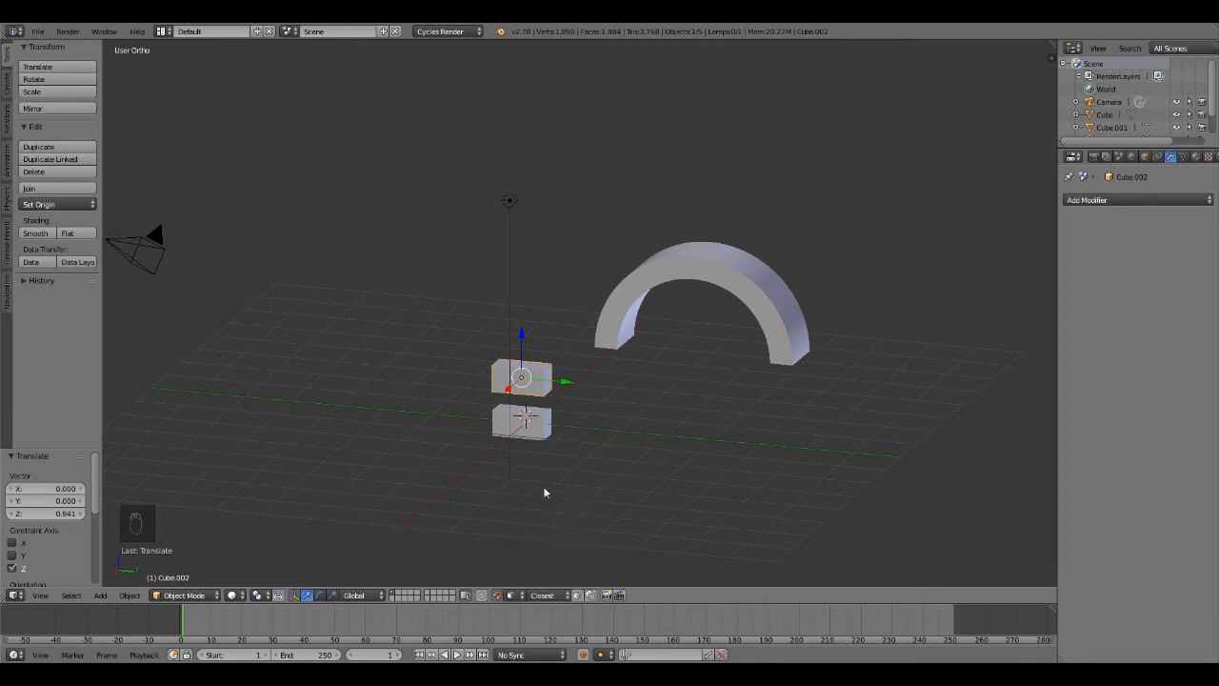
{"action": "left_click_drag", "start_coordinate": [523, 338], "coordinate": [523, 409]}
Select only the end face of the upper block in edit mode and try extruding it along Y.
{"action": "middle_click_drag", "start_coordinate": [522, 409], "coordinate": [650, 400]}
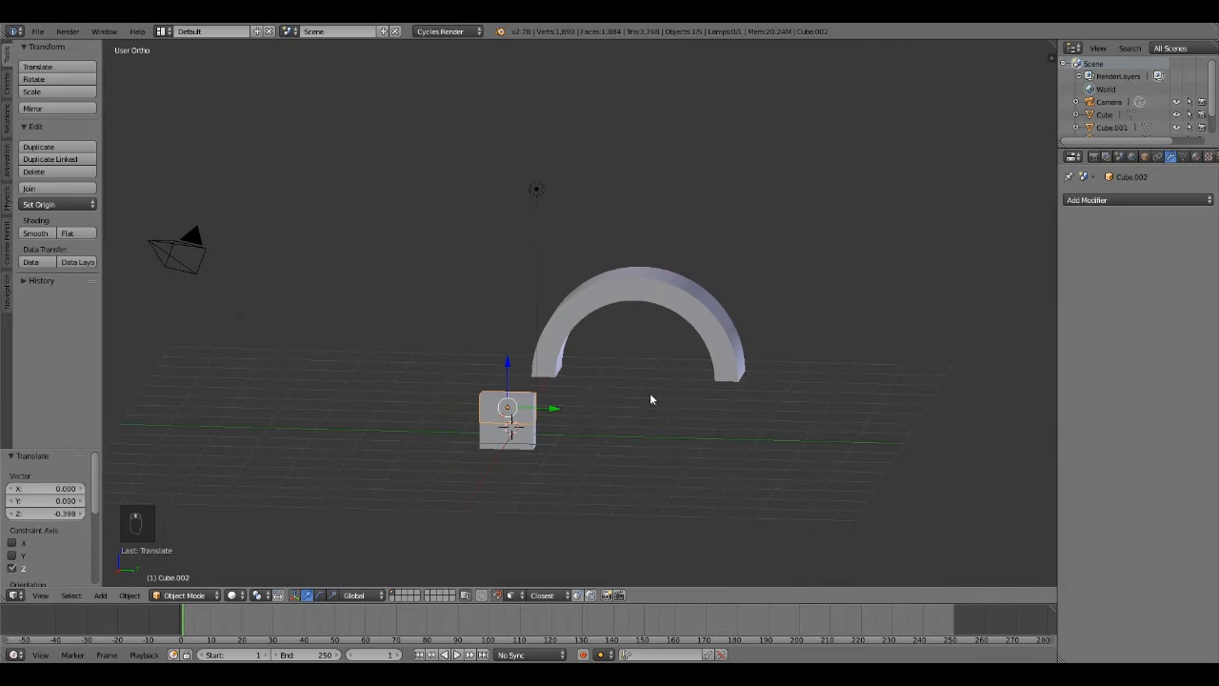
{"action": "scroll", "coordinate": [596, 454], "scroll_direction": "up", "scroll_amount": 3}
{"action": "middle_click_drag", "start_coordinate": [574, 451], "coordinate": [626, 370], "text": "shift"}
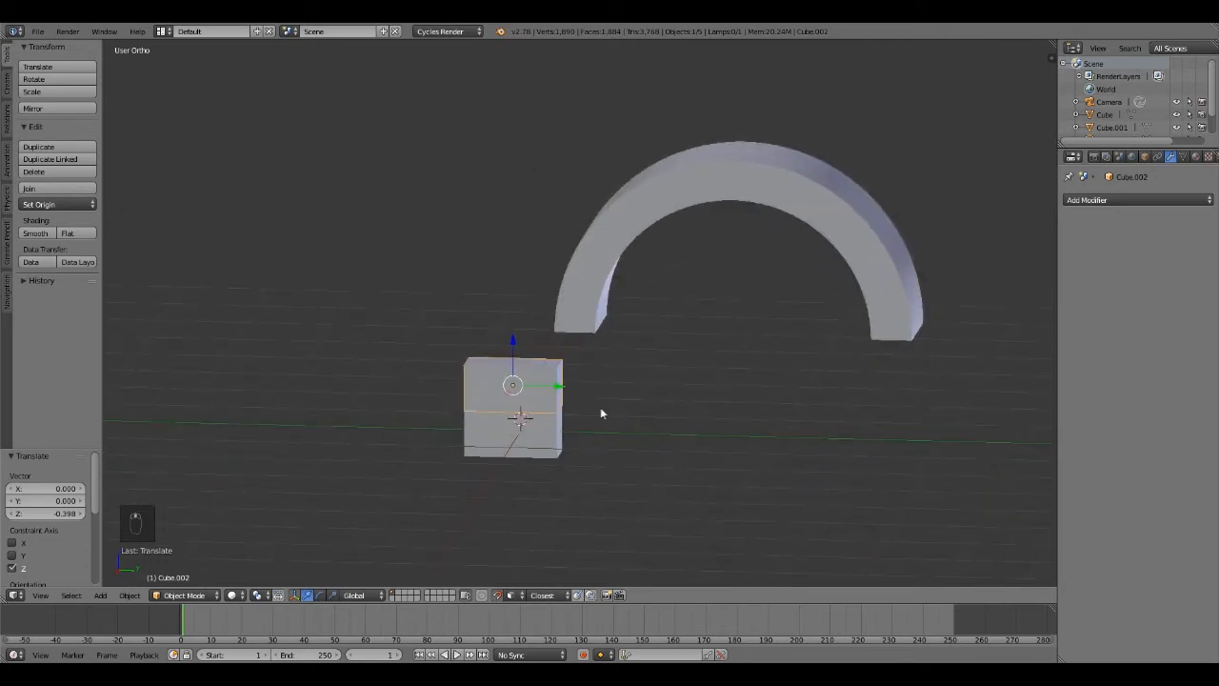
{"action": "middle_click_drag", "start_coordinate": [615, 403], "coordinate": [605, 392]}
{"action": "key", "text": "Tab"}
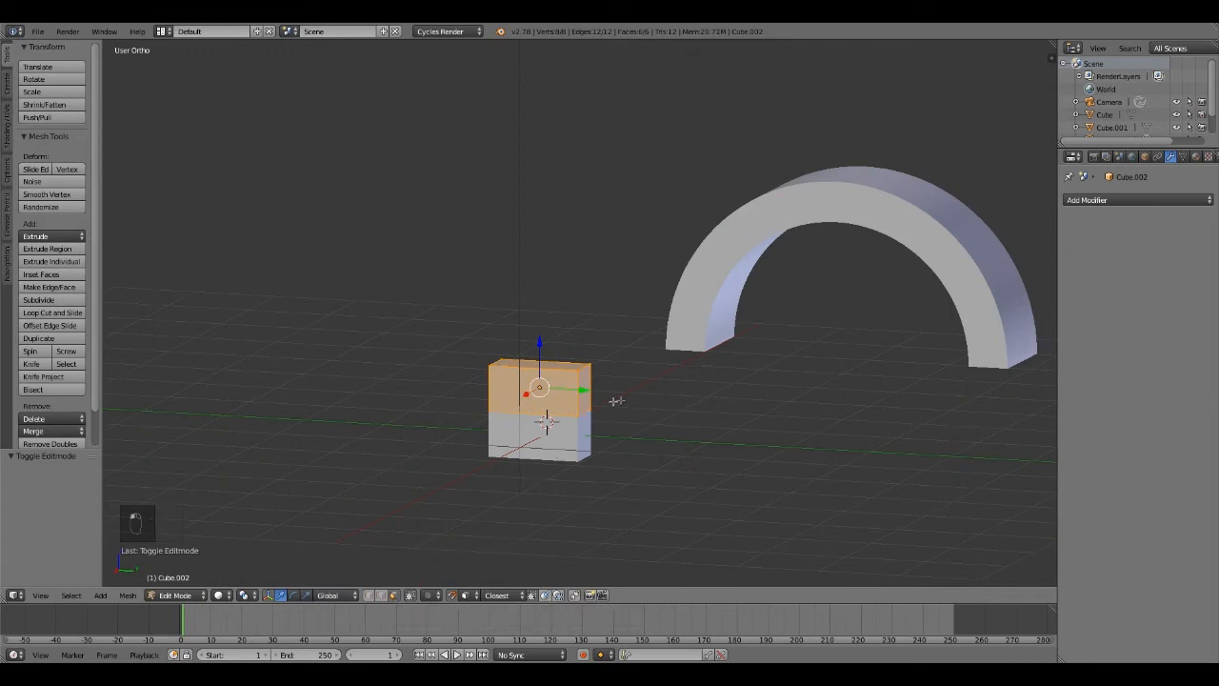
{"action": "key", "text": "a"}
{"action": "middle_click_drag", "start_coordinate": [643, 421], "coordinate": [617, 404]}
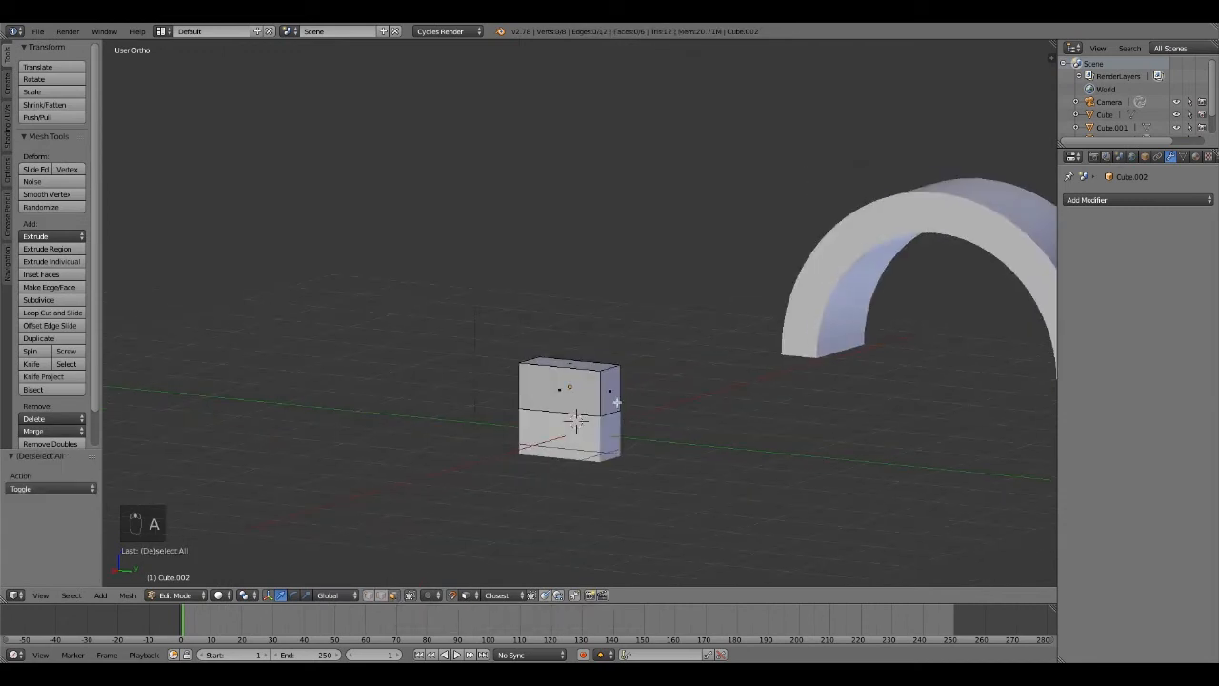
{"action": "left_click", "coordinate": [610, 392]}
{"action": "left_click", "coordinate": [662, 336]}
{"action": "right_click", "coordinate": [613, 392]}
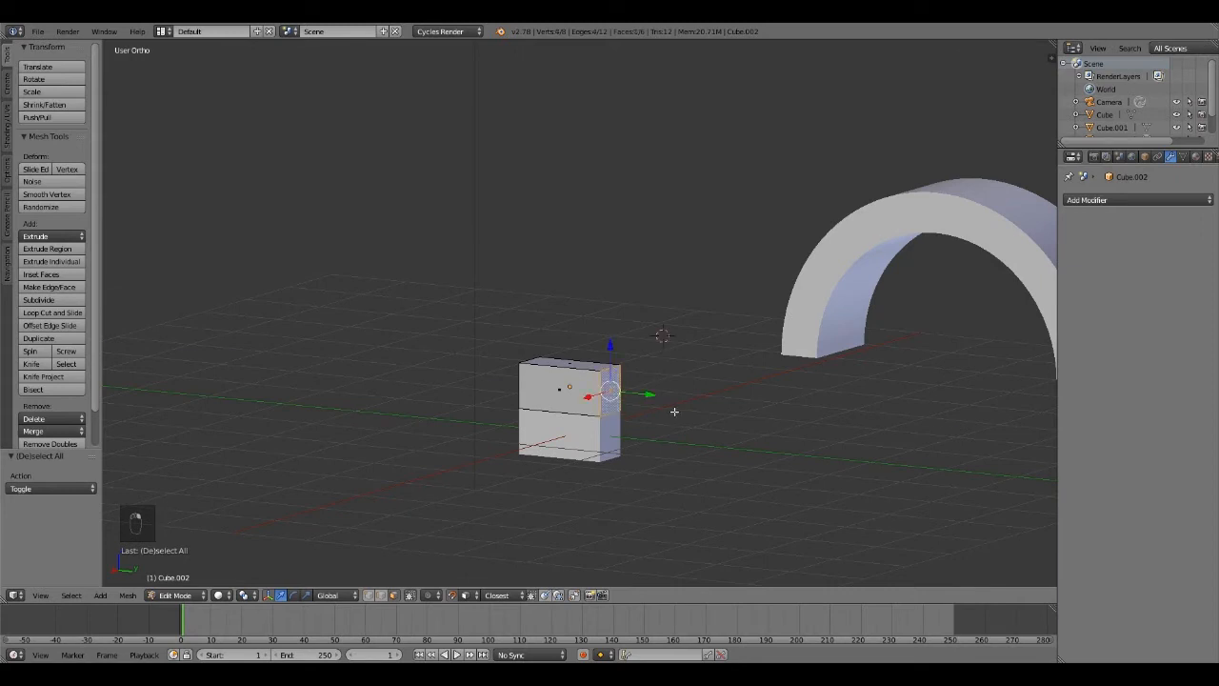
{"action": "key", "text": "e"}
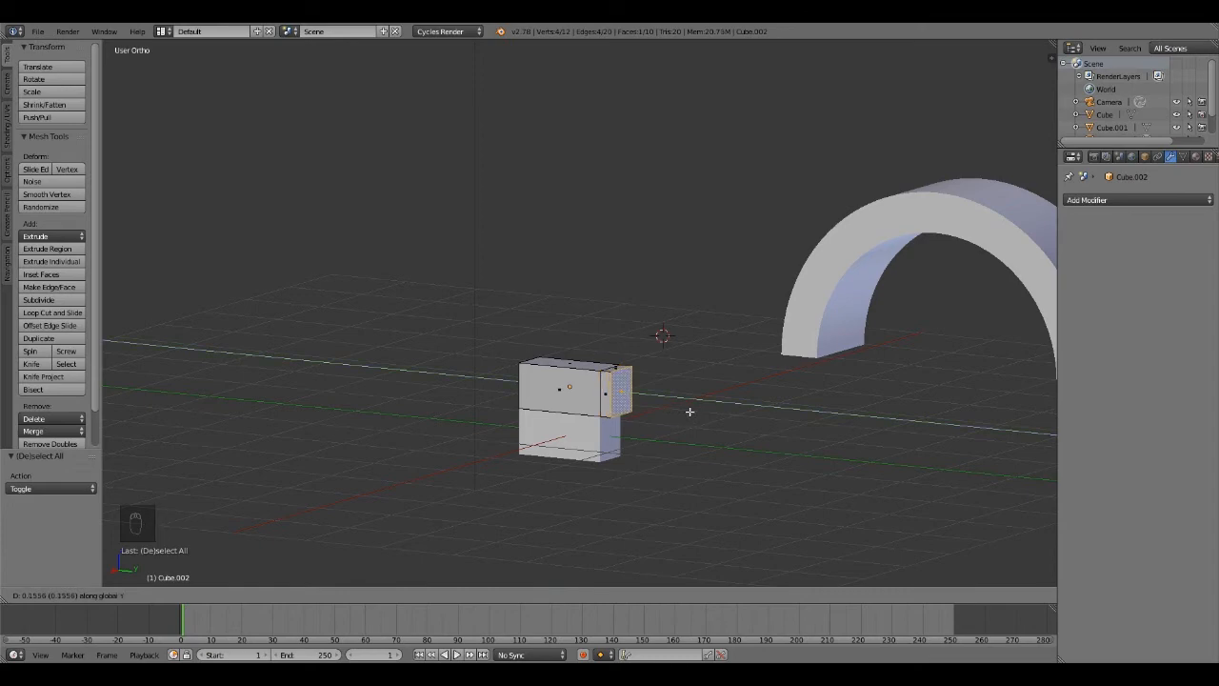
{"action": "right_click", "coordinate": [689, 413]}
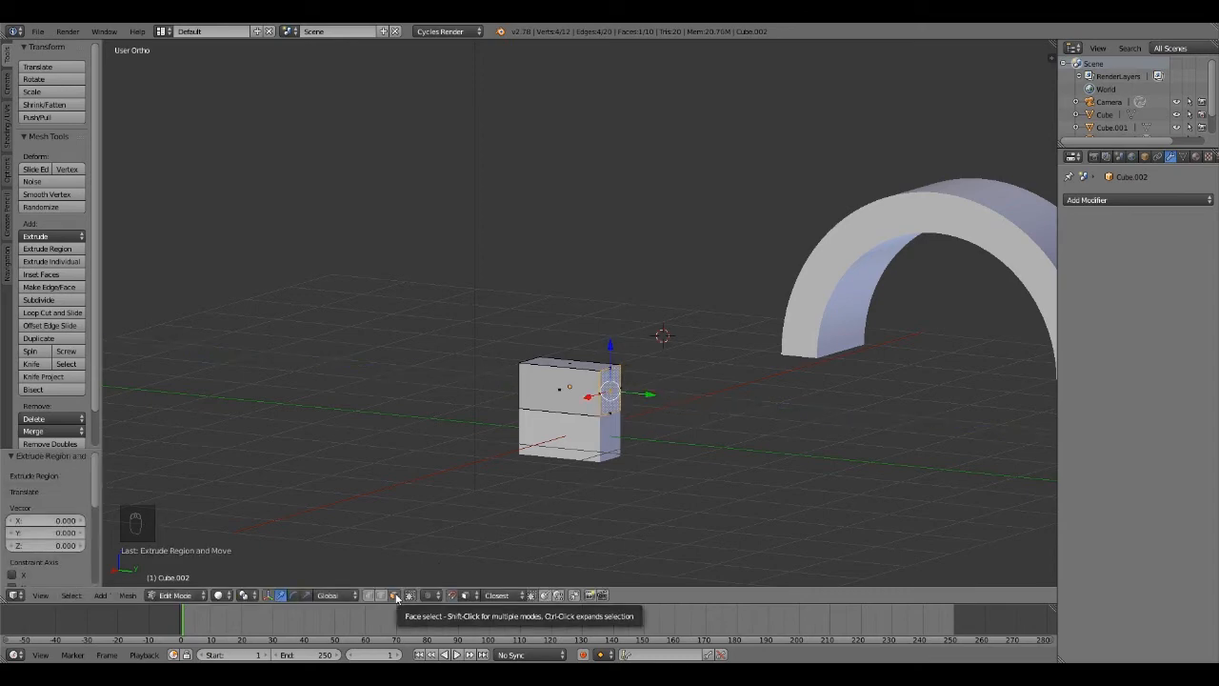
Extrude the upper block's end face about 0.15 units along Y and undo that extrusion.
{"action": "middle_click_drag", "start_coordinate": [606, 397], "coordinate": [677, 388]}
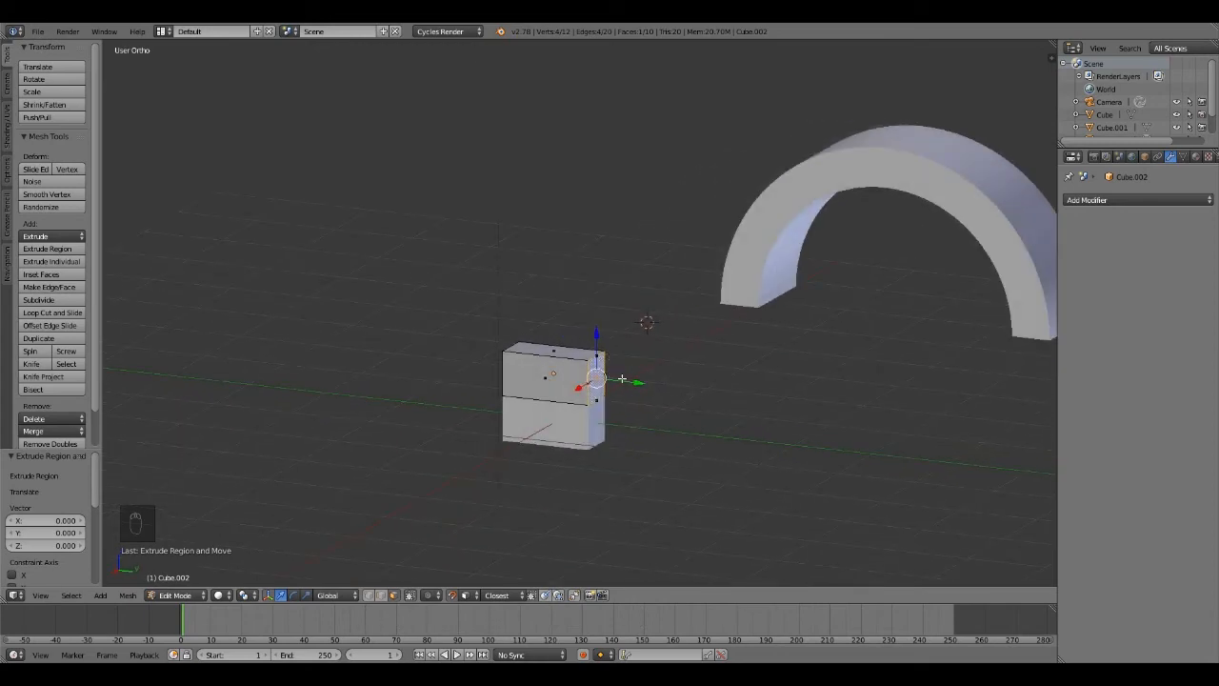
{"action": "key", "text": "e"}
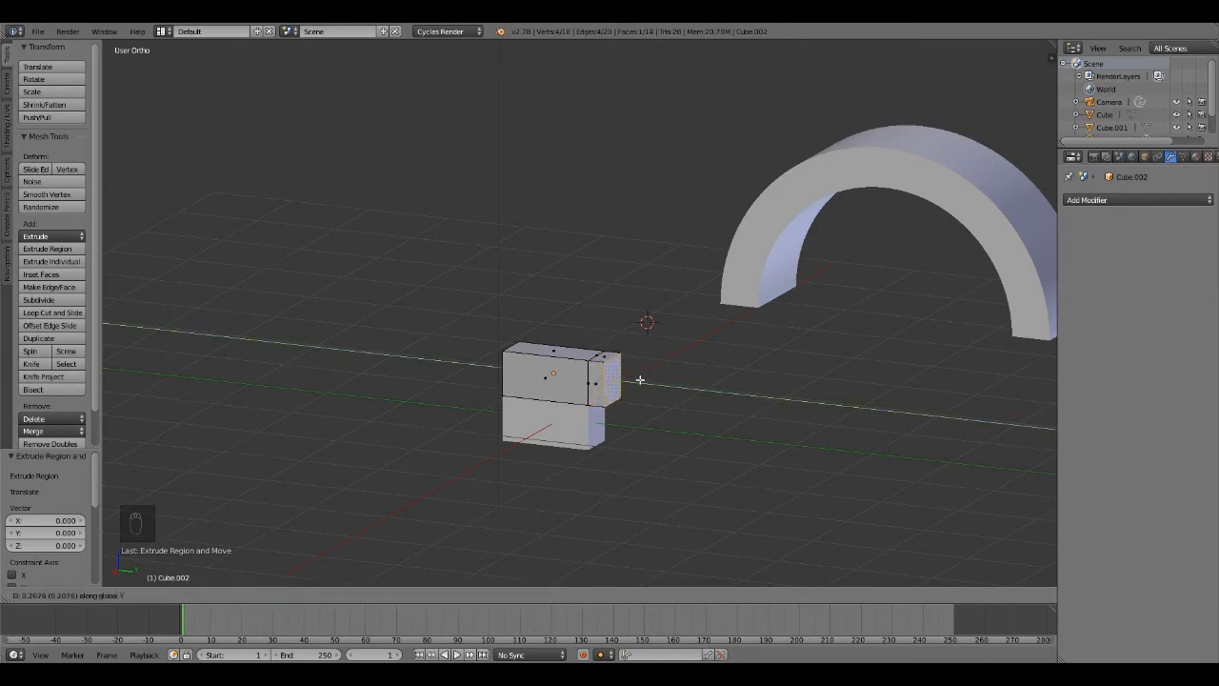
{"action": "left_click", "coordinate": [636, 377]}
{"action": "middle_click_drag", "start_coordinate": [722, 417], "coordinate": [647, 483]}
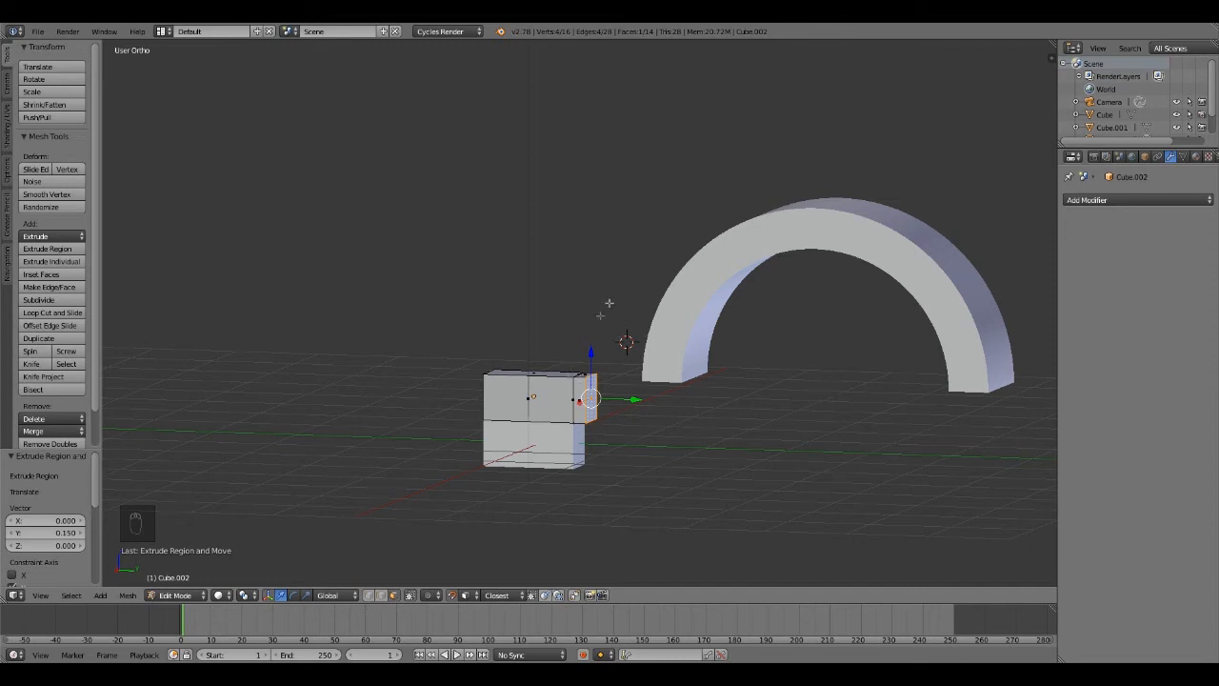
{"action": "key", "text": "ctrl+z"}
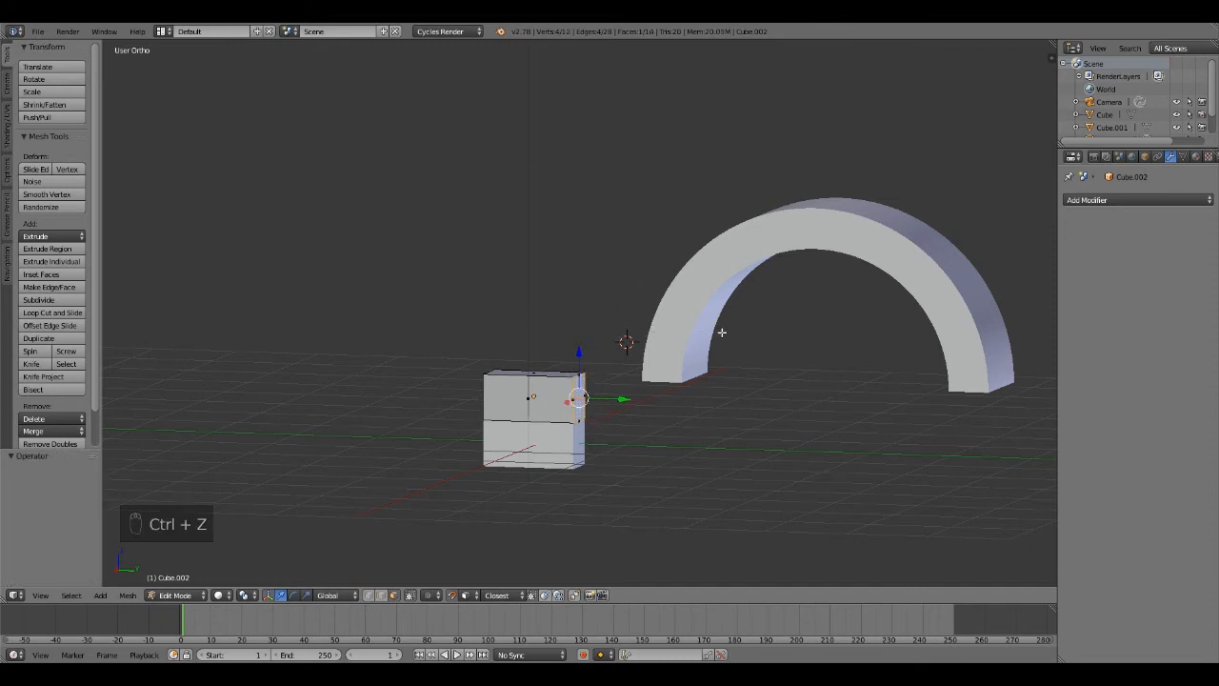
Try shifting the whole upper block slightly along Y in object mode and undo the move.
{"action": "key", "text": "Tab"}
{"action": "left_click_drag", "start_coordinate": [576, 400], "coordinate": [588, 403]}
{"action": "mouse_move", "coordinate": [652, 411]}
{"action": "middle_mouse_down"}
{"action": "mouse_move", "coordinate": [630, 412]}
{"action": "mouse_move", "coordinate": [647, 409]}
{"action": "middle_mouse_up"}
{"action": "key", "text": "ctrl+z"}
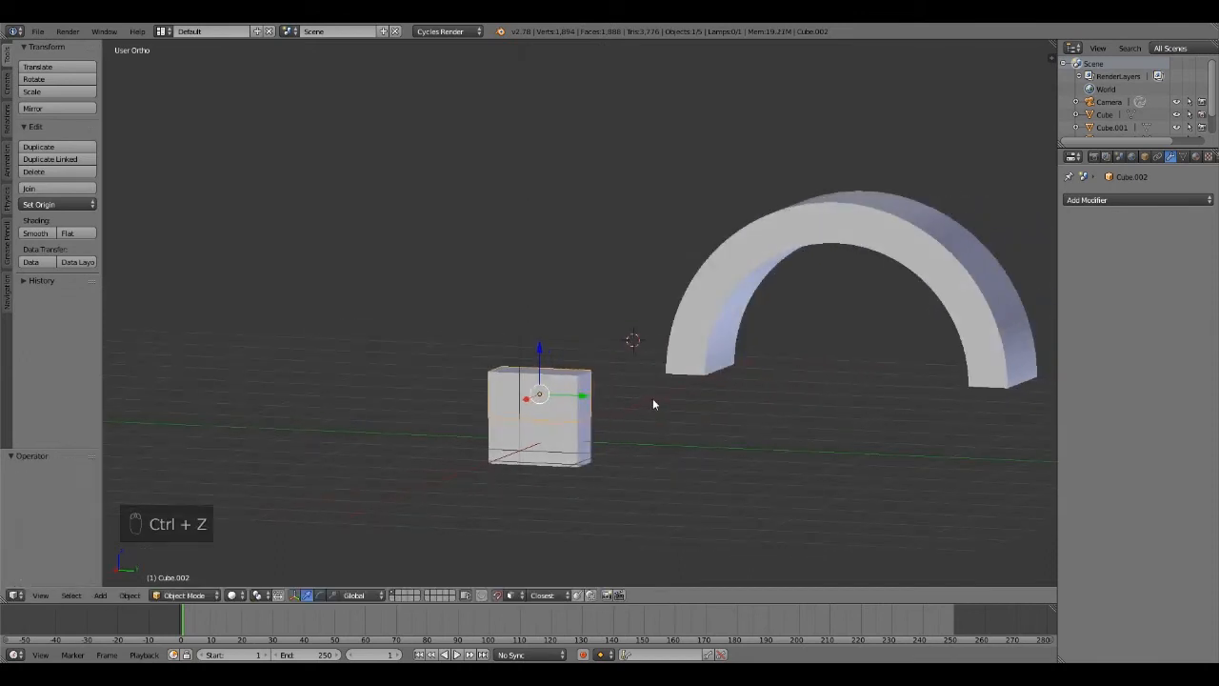
Widen the upper block along Y by a factor of about 1.11 in object mode.
{"action": "key", "text": "s"}
{"action": "key", "text": "y"}
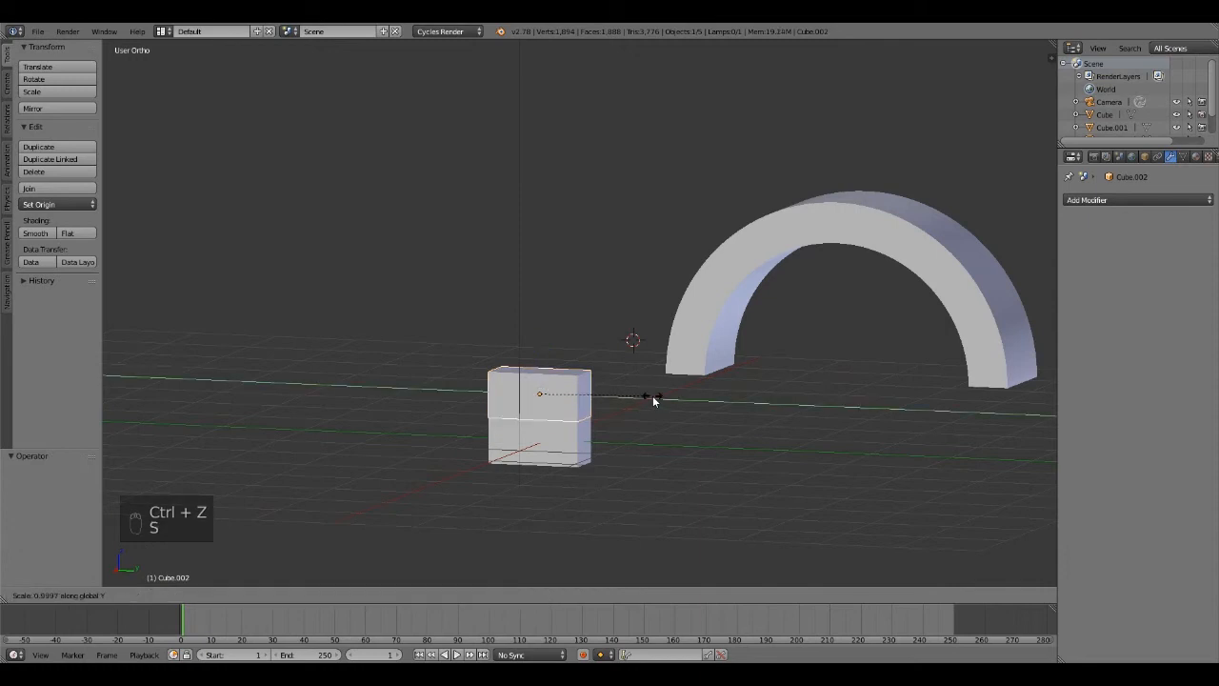
{"action": "left_click", "coordinate": [671, 394]}
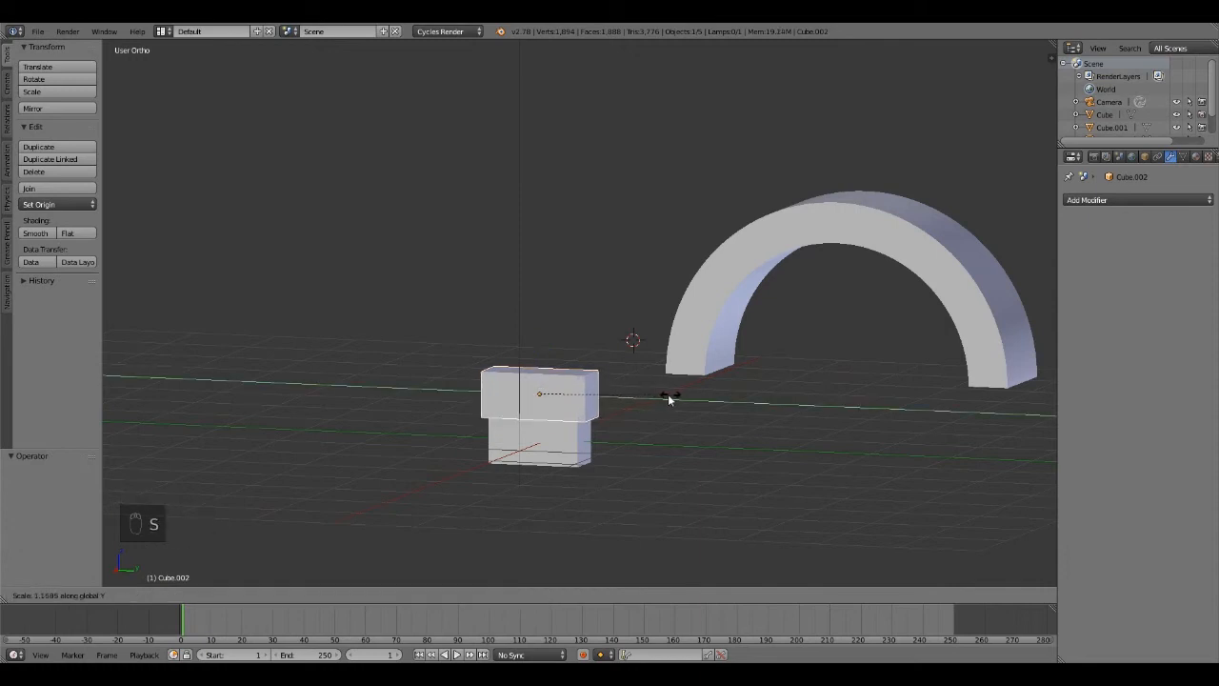
{"action": "middle_click_drag", "start_coordinate": [675, 389], "coordinate": [705, 401]}
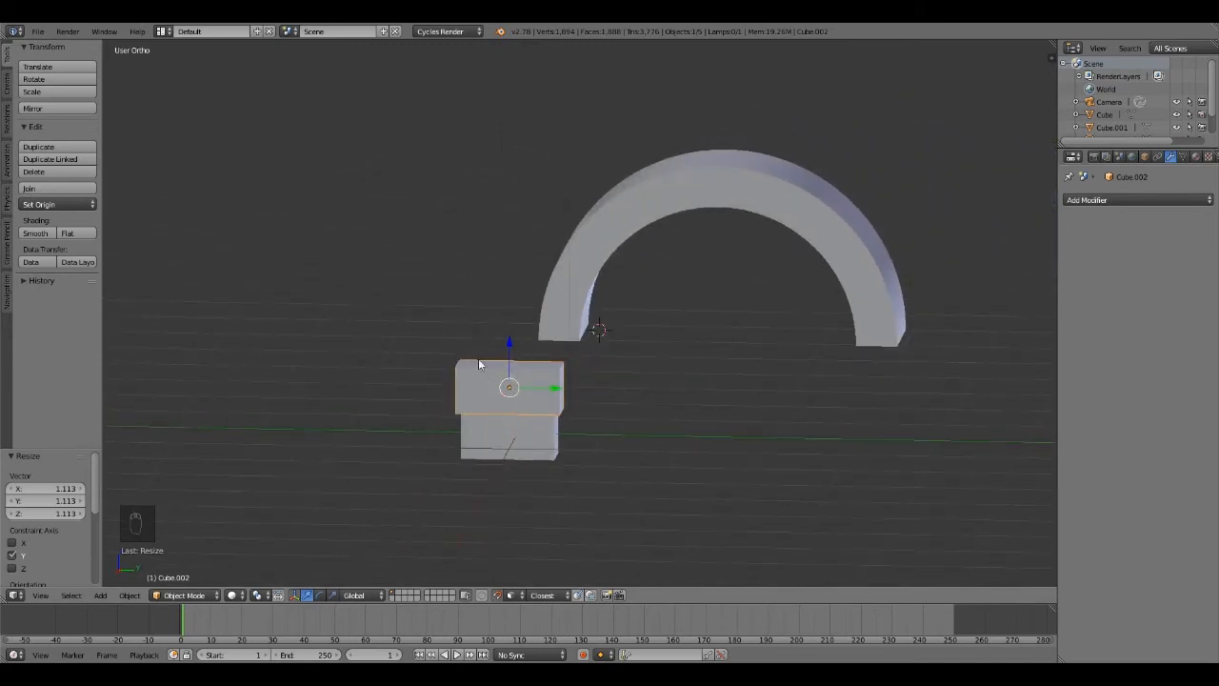
{"action": "mouse_move", "coordinate": [571, 314]}
{"action": "middle_mouse_down"}
{"action": "mouse_move", "coordinate": [549, 283]}
{"action": "mouse_move", "coordinate": [549, 438]}
{"action": "mouse_move", "coordinate": [583, 374]}
{"action": "mouse_move", "coordinate": [550, 390]}
{"action": "mouse_move", "coordinate": [578, 371]}
{"action": "mouse_move", "coordinate": [558, 376]}
{"action": "mouse_move", "coordinate": [580, 400]}
{"action": "middle_mouse_up"}
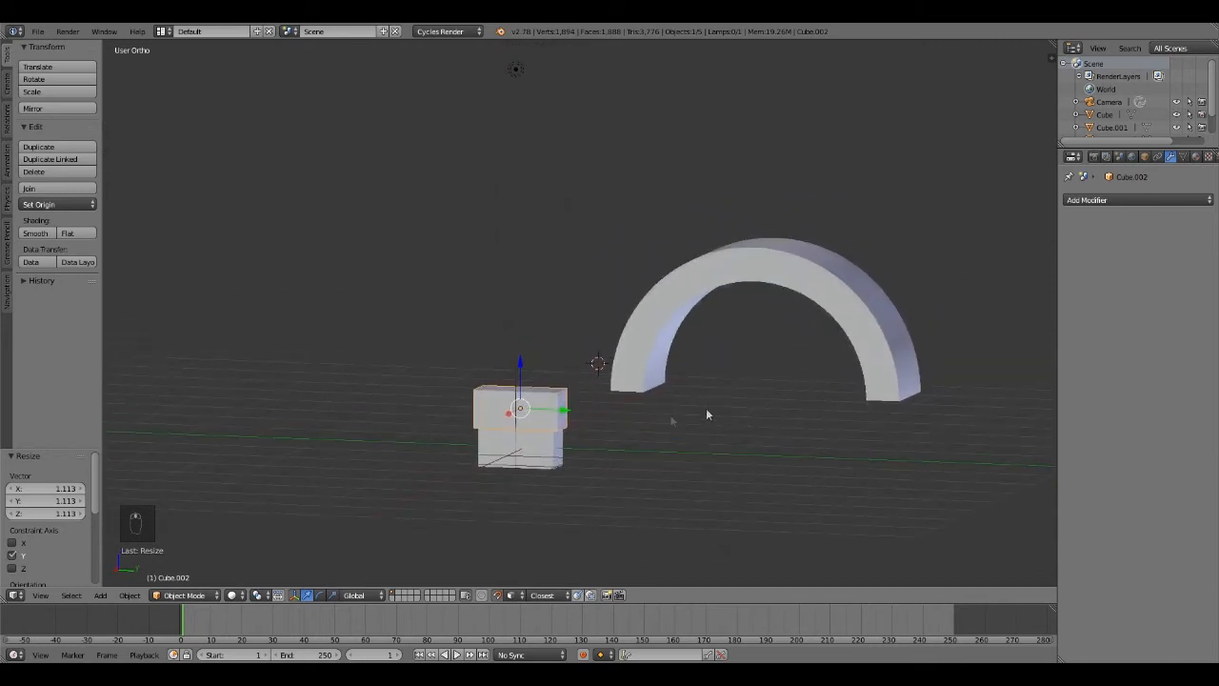
Try joining the upper and lower blocks into one object and undo the join.
{"action": "right_click", "coordinate": [552, 446], "text": "shift"}
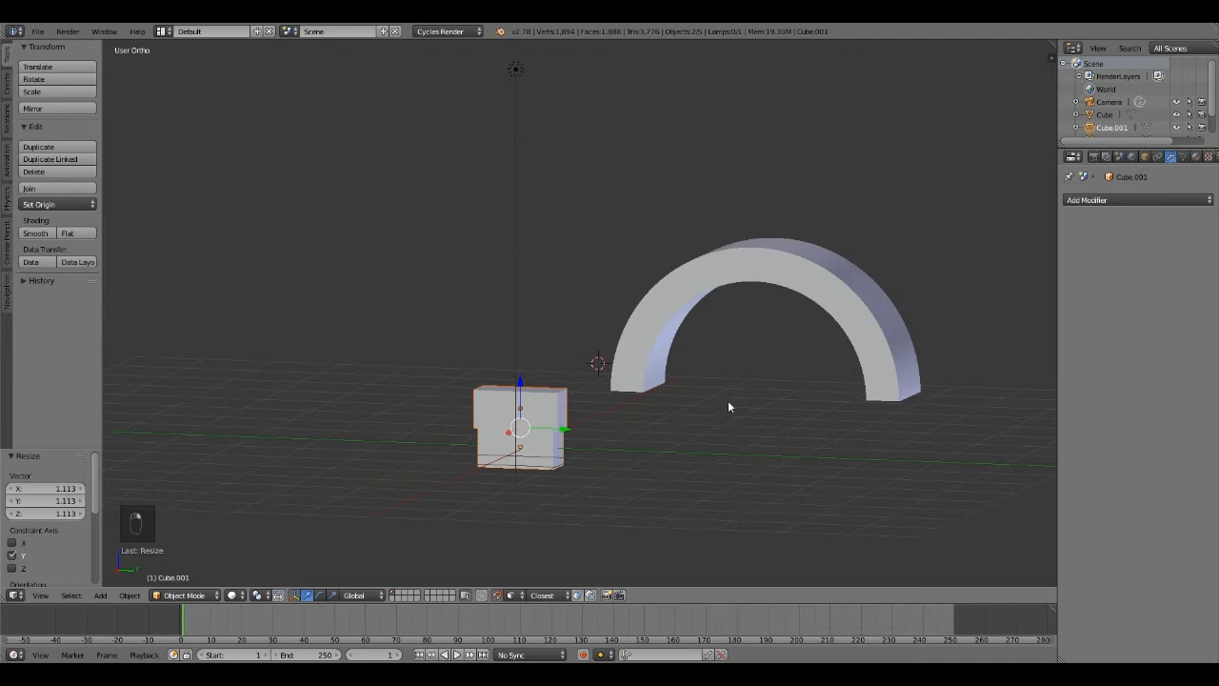
{"action": "middle_click_drag", "start_coordinate": [729, 400], "coordinate": [779, 409]}
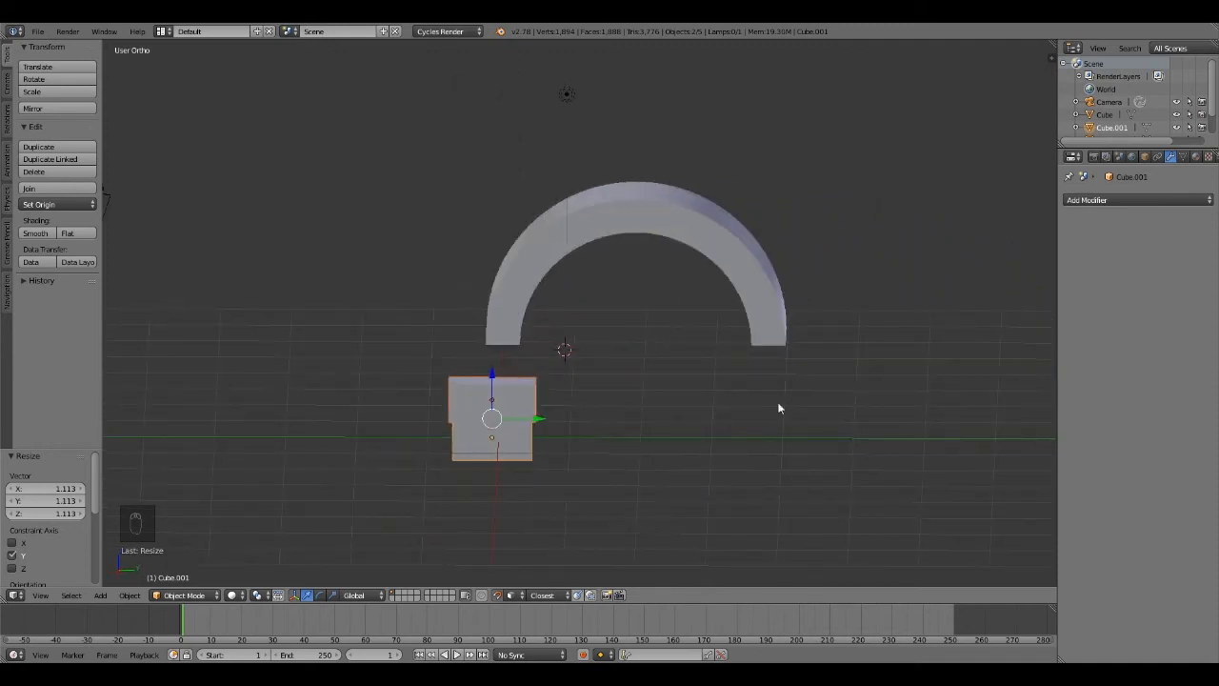
{"action": "key", "text": "ctrl+j"}
{"action": "middle_click_drag", "start_coordinate": [816, 400], "coordinate": [734, 382]}
{"action": "middle_click_drag", "start_coordinate": [789, 414], "coordinate": [809, 451]}
{"action": "key", "text": "ctrl+z"}
Thicken the upper block along X by a factor of about 1.08 and check it briefly in the rendered preview.
{"action": "key", "text": "shift+d"}
{"action": "key", "text": "KP_7"}
{"action": "key", "text": "s"}
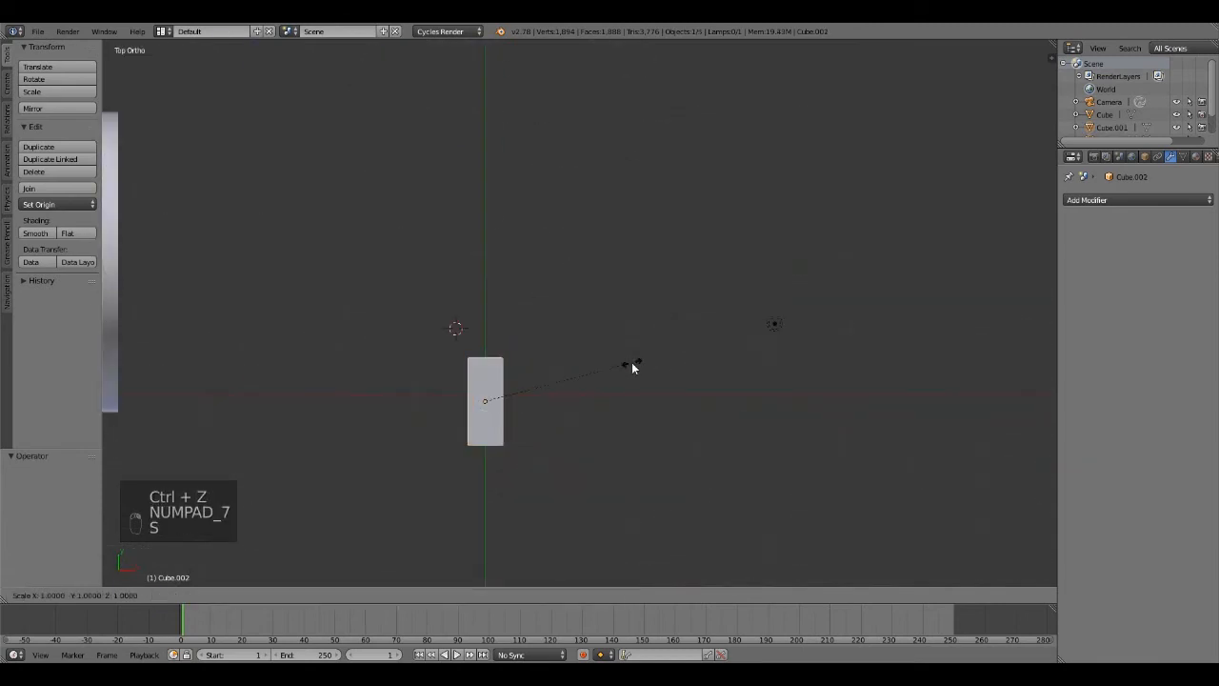
{"action": "key", "text": "x"}
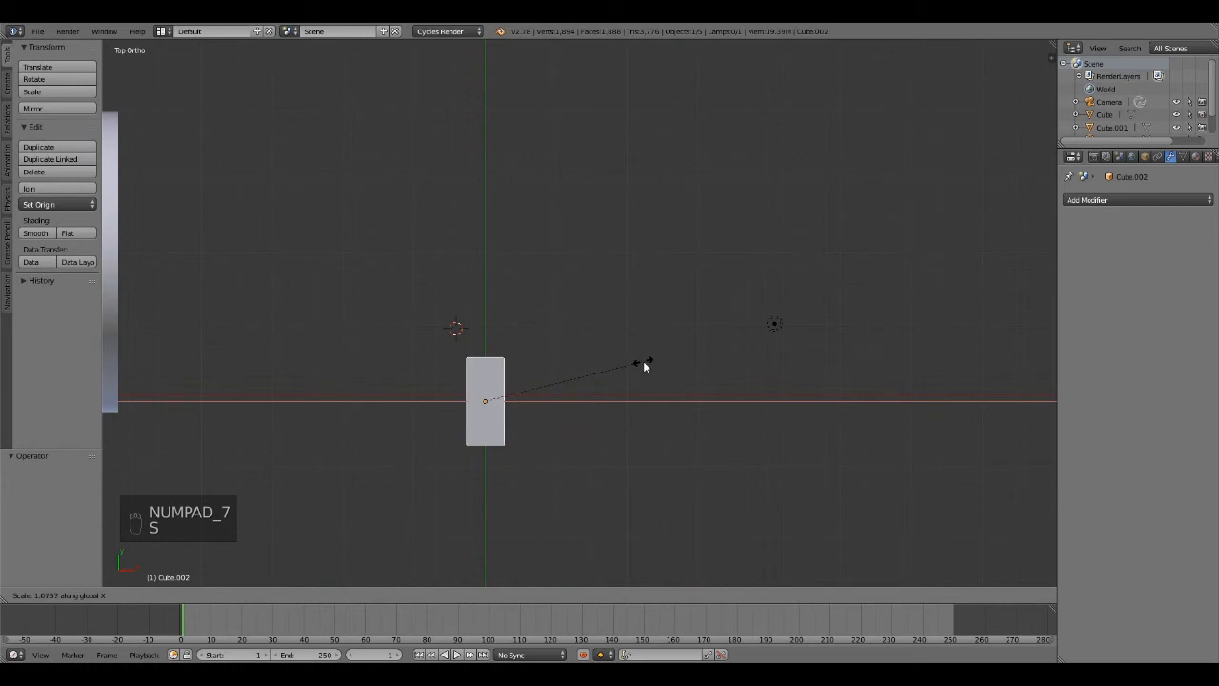
{"action": "left_click", "coordinate": [643, 361]}
{"action": "mouse_move", "coordinate": [629, 365]}
{"action": "middle_mouse_down"}
{"action": "mouse_move", "coordinate": [590, 353]}
{"action": "mouse_move", "coordinate": [451, 252]}
{"action": "mouse_move", "coordinate": [634, 325]}
{"action": "mouse_move", "coordinate": [685, 326]}
{"action": "mouse_move", "coordinate": [713, 368]}
{"action": "middle_mouse_up"}
{"action": "key", "text": "shift+z"}
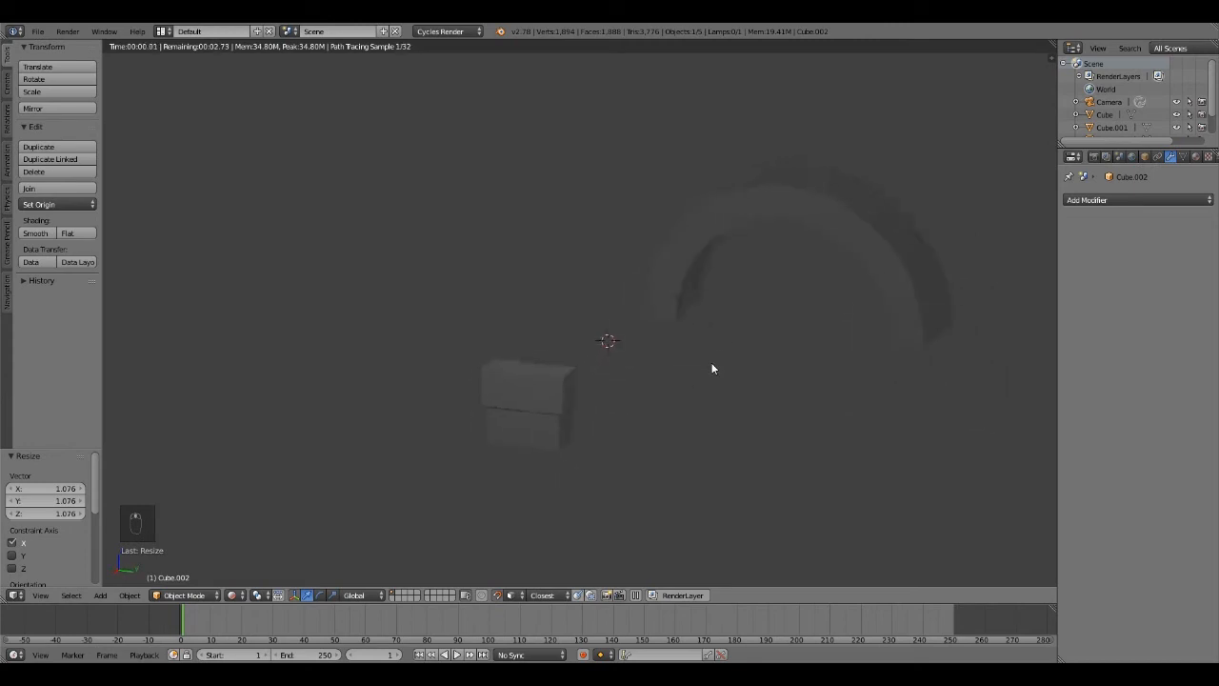
{"action": "key", "text": "shift+z"}
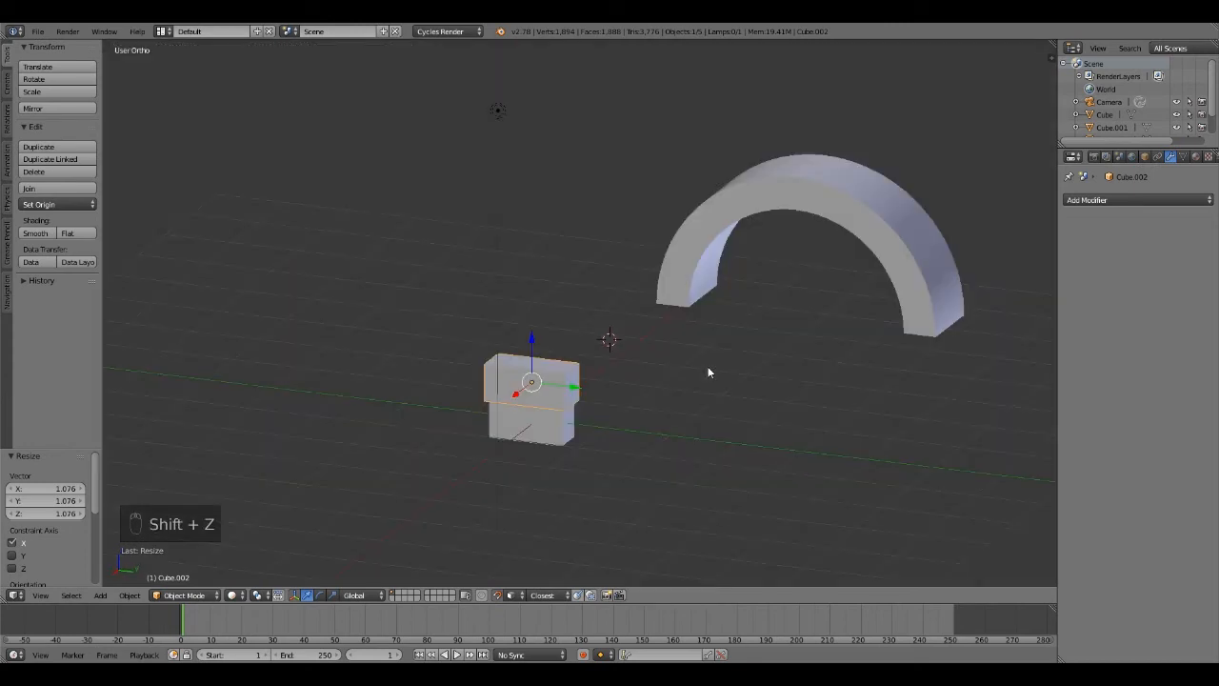
Join the upper and lower blocks into a single object.
{"action": "right_click", "coordinate": [548, 420]}
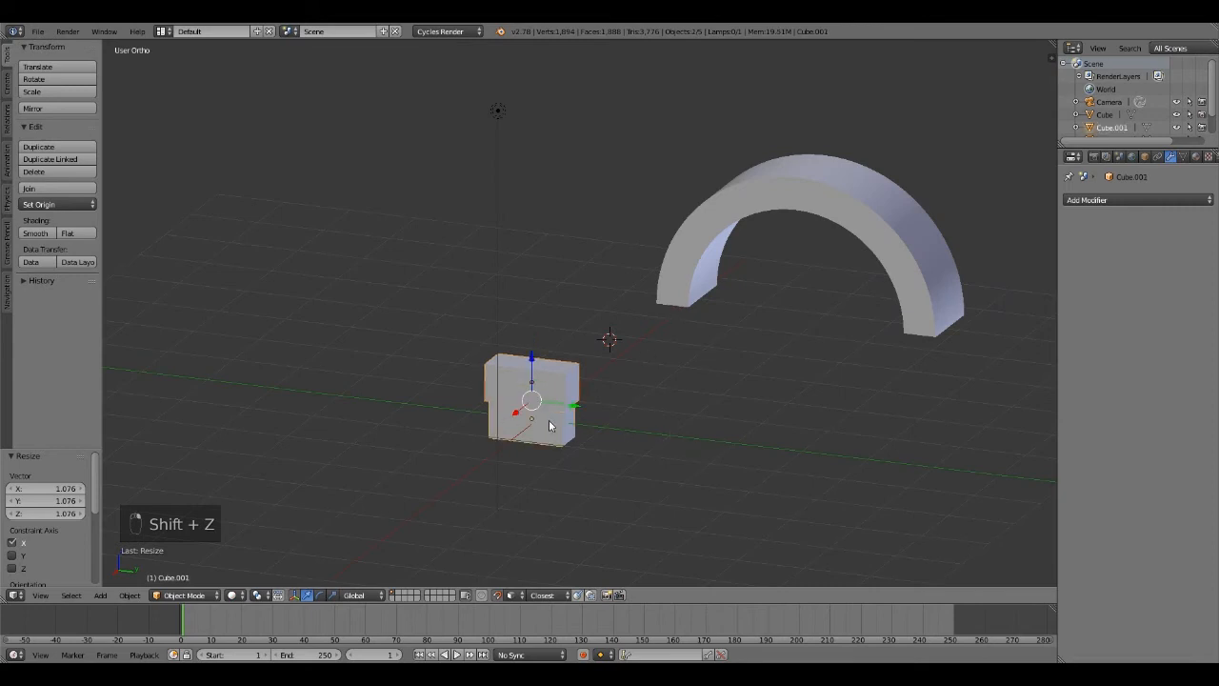
{"action": "key", "text": "ctrl+j"}
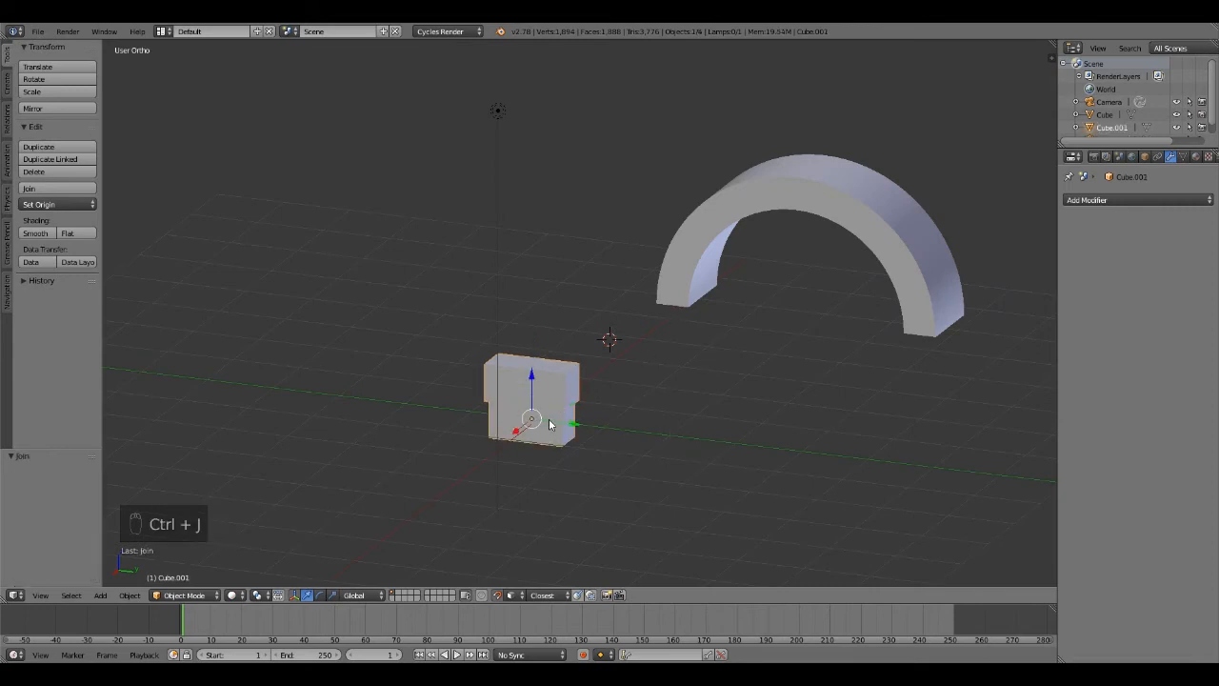
{"action": "middle_click_drag", "start_coordinate": [586, 399], "coordinate": [575, 397]}
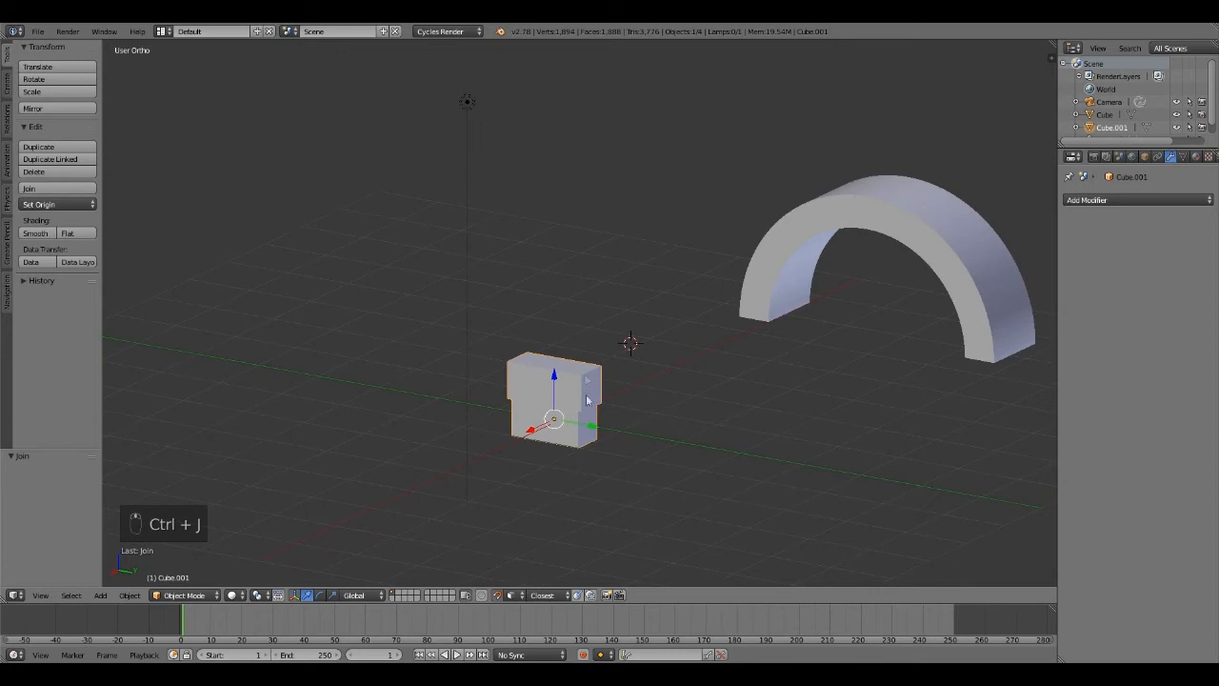
{"action": "mouse_move", "coordinate": [701, 433]}
{"action": "middle_mouse_down"}
{"action": "mouse_move", "coordinate": [666, 428]}
{"action": "mouse_move", "coordinate": [709, 417]}
{"action": "middle_mouse_up"}
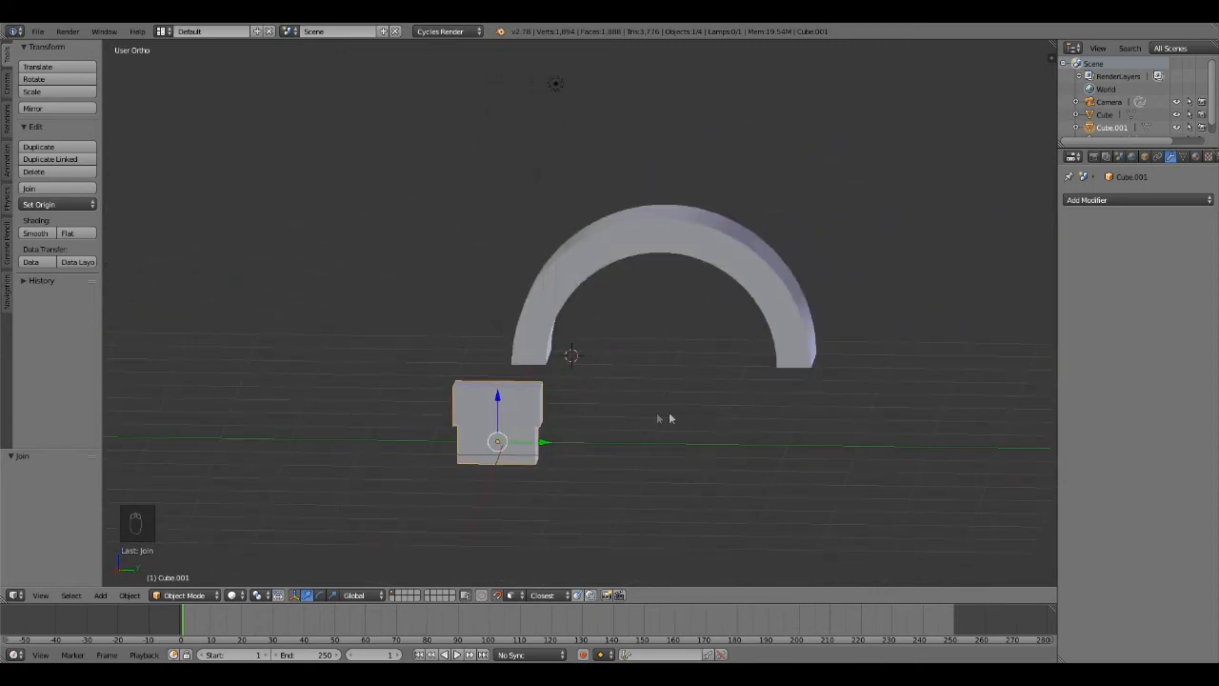
Move the arch about 7.03 units along Y, away from the joined block.
{"action": "key", "text": "KP_3"}
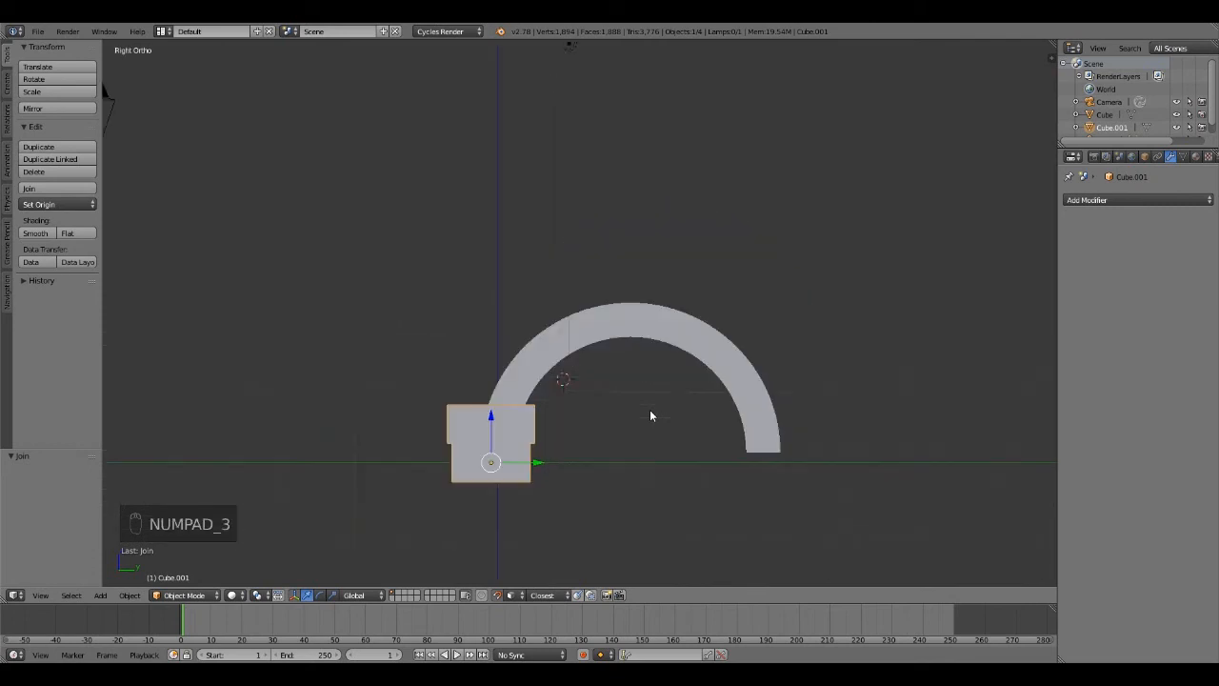
{"action": "right_click", "coordinate": [598, 325]}
{"action": "key", "text": "g"}
{"action": "key", "text": "y"}
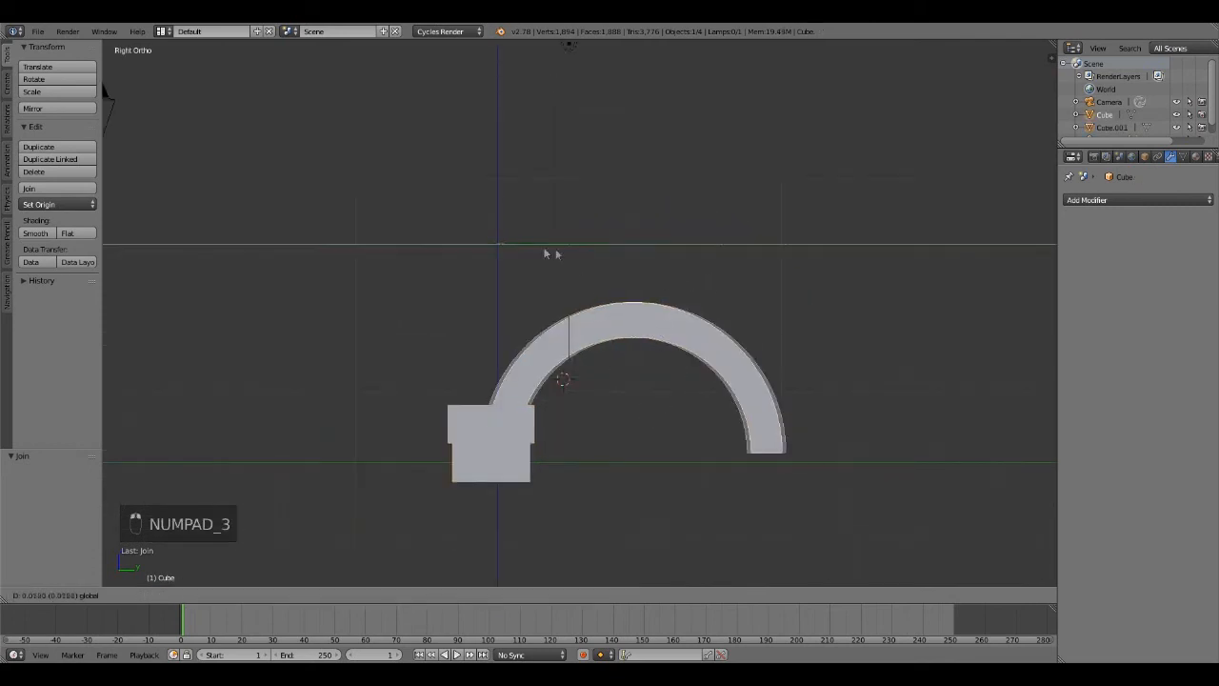
{"action": "left_click", "coordinate": [1036, 253]}
{"action": "middle_click_drag", "start_coordinate": [835, 343], "coordinate": [714, 372]}
Add an Array modifier to the joined block with a count of 4.
{"action": "right_click", "coordinate": [583, 383]}
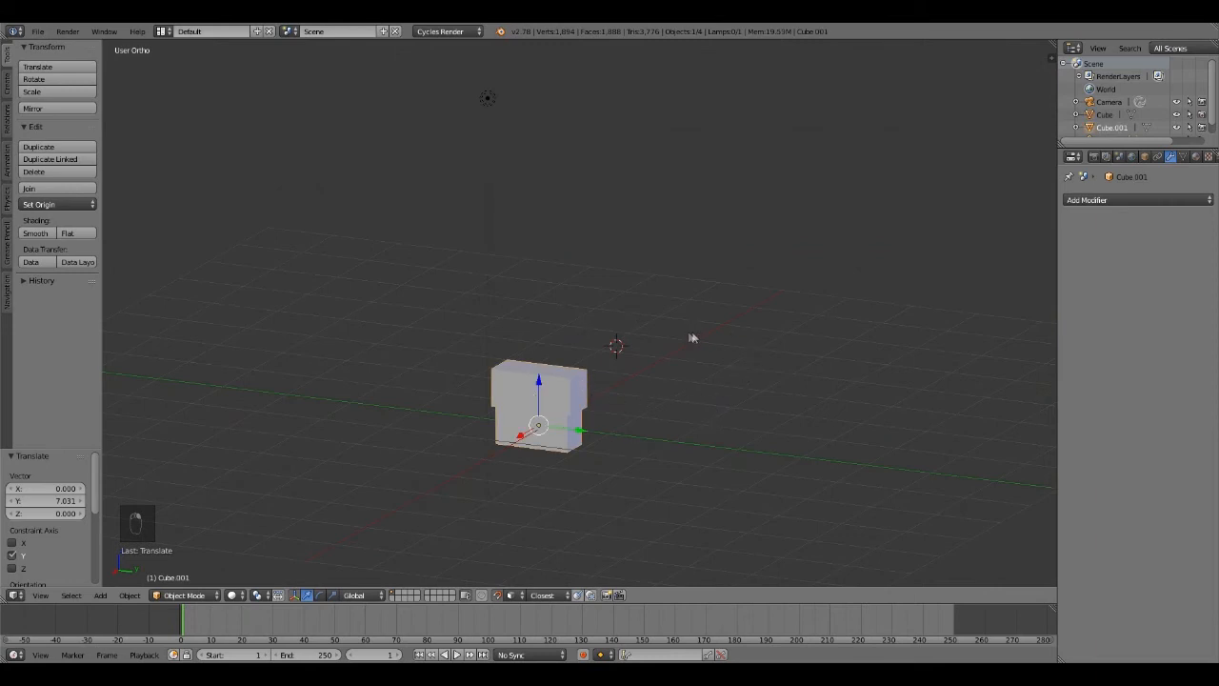
{"action": "left_click", "coordinate": [1136, 201]}
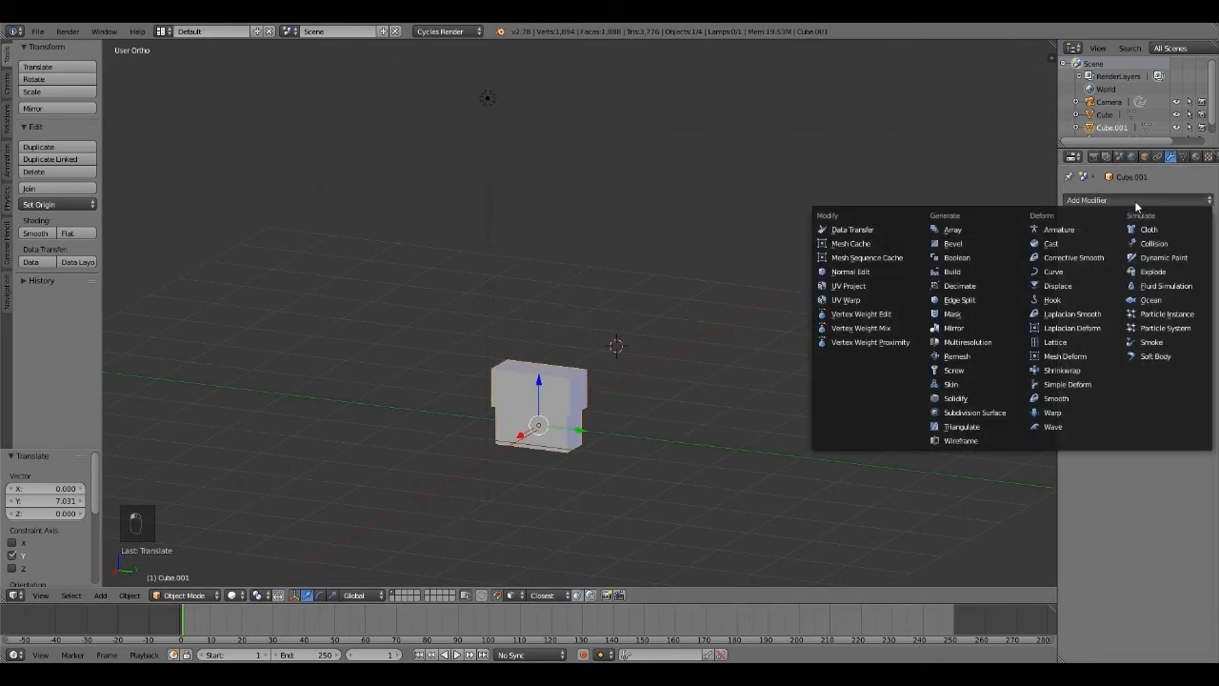
{"action": "left_click", "coordinate": [952, 231]}
{"action": "middle_click_drag", "start_coordinate": [843, 318], "coordinate": [805, 346]}
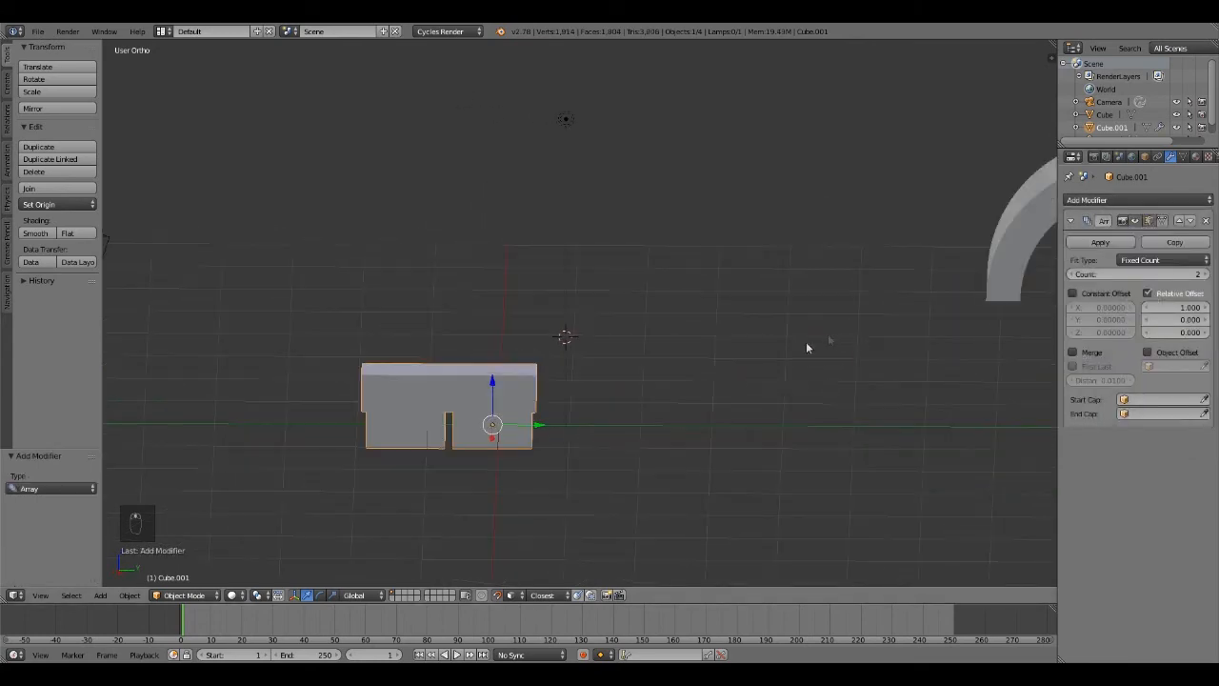
{"action": "left_click", "coordinate": [1204, 274]}
{"action": "left_click", "coordinate": [1204, 274]}
{"action": "middle_click_drag", "start_coordinate": [1004, 287], "coordinate": [846, 302]}
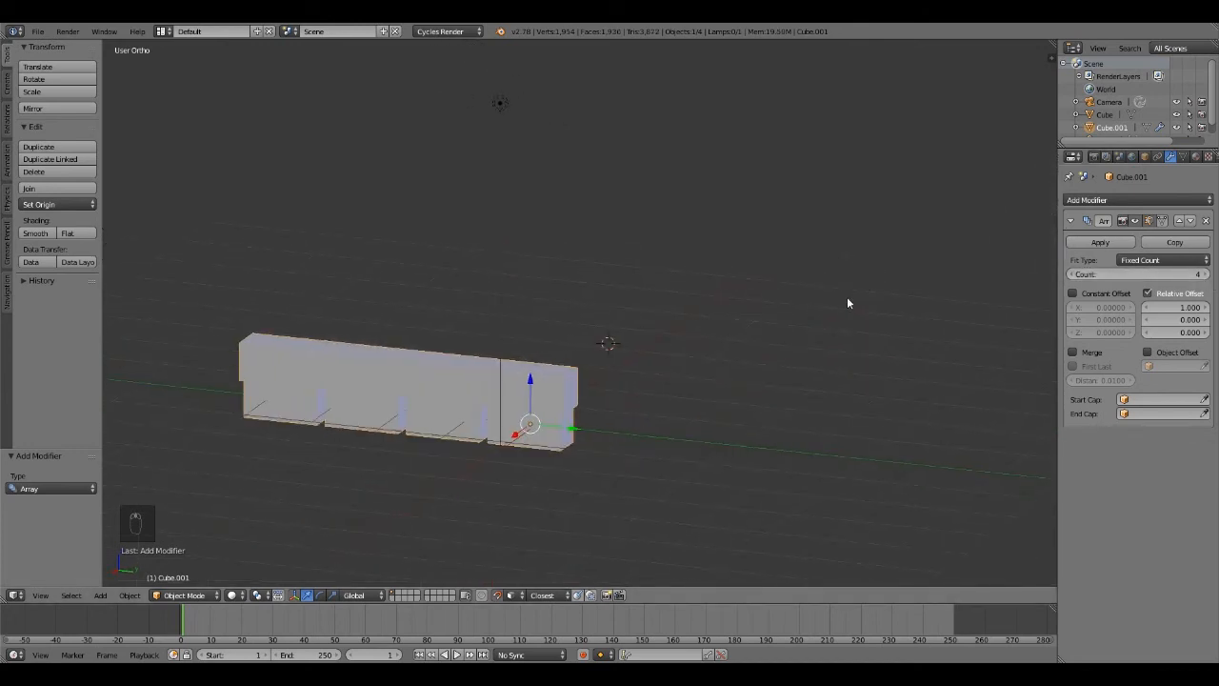
{"action": "middle_click_drag", "start_coordinate": [946, 318], "coordinate": [876, 307]}
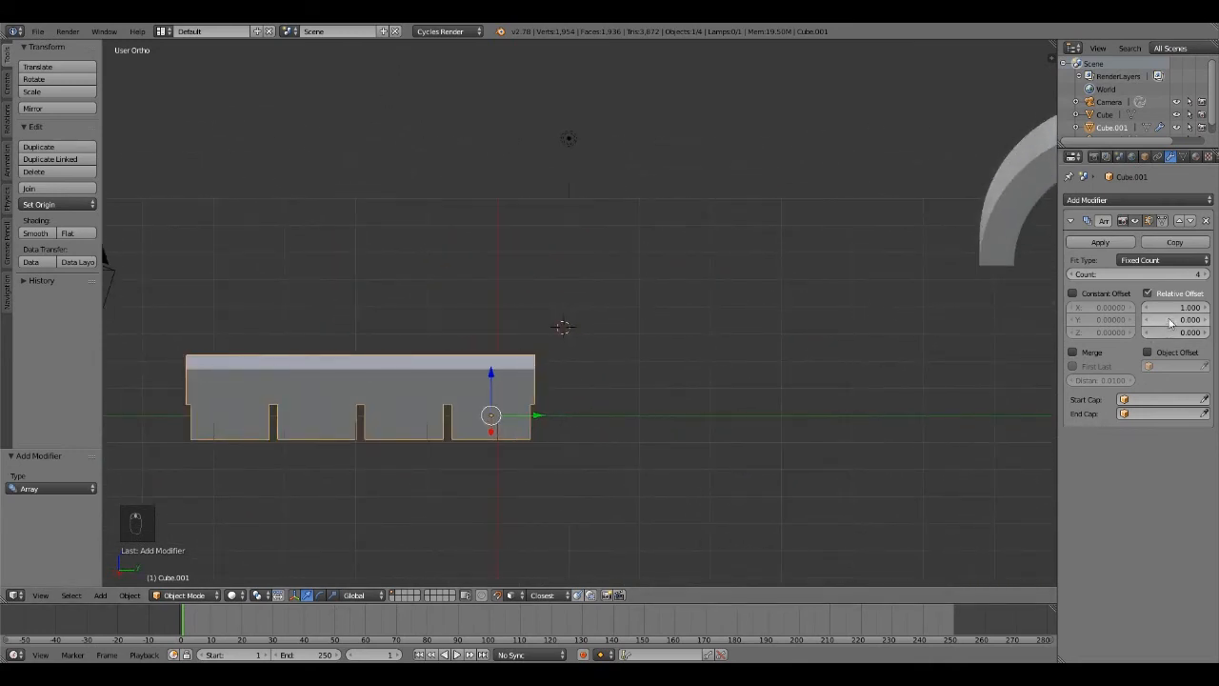
Set the array's relative offset to 0 in X and 1 in Z to stack the copies vertically.
{"action": "key", "text": "Return"}
{"action": "left_click", "coordinate": [1184, 306]}
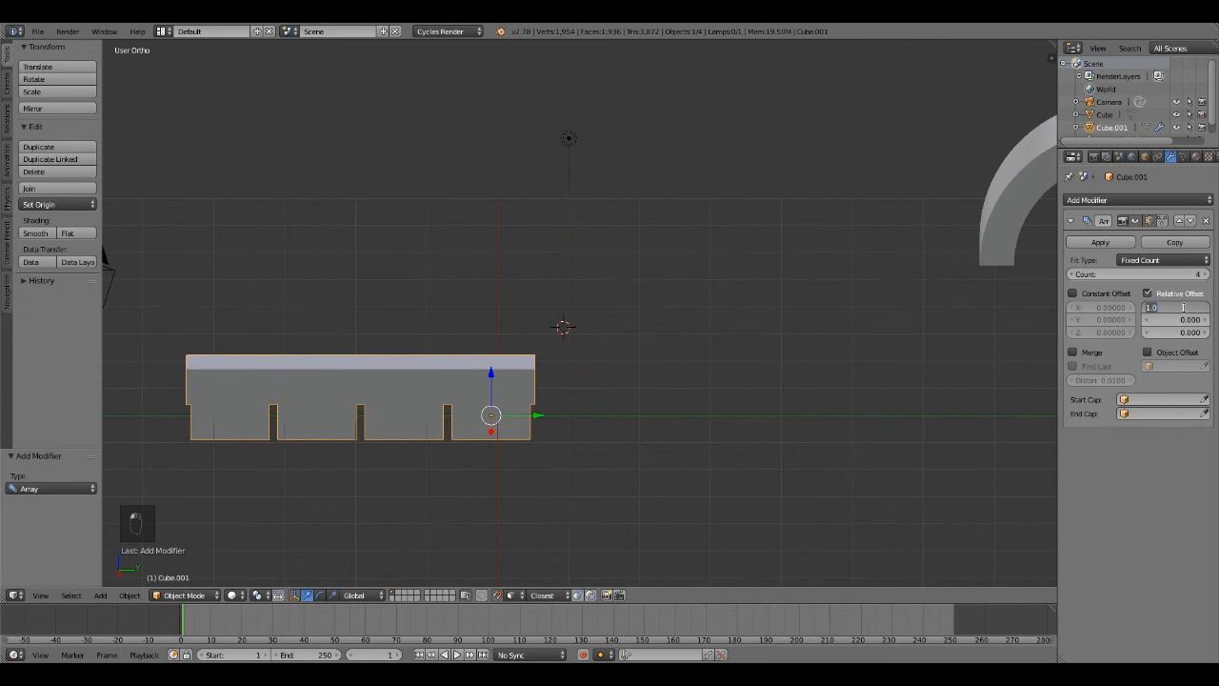
{"action": "type", "text": "0"}
{"action": "key", "text": "Return"}
{"action": "middle_click_drag", "start_coordinate": [715, 411], "coordinate": [1000, 370]}
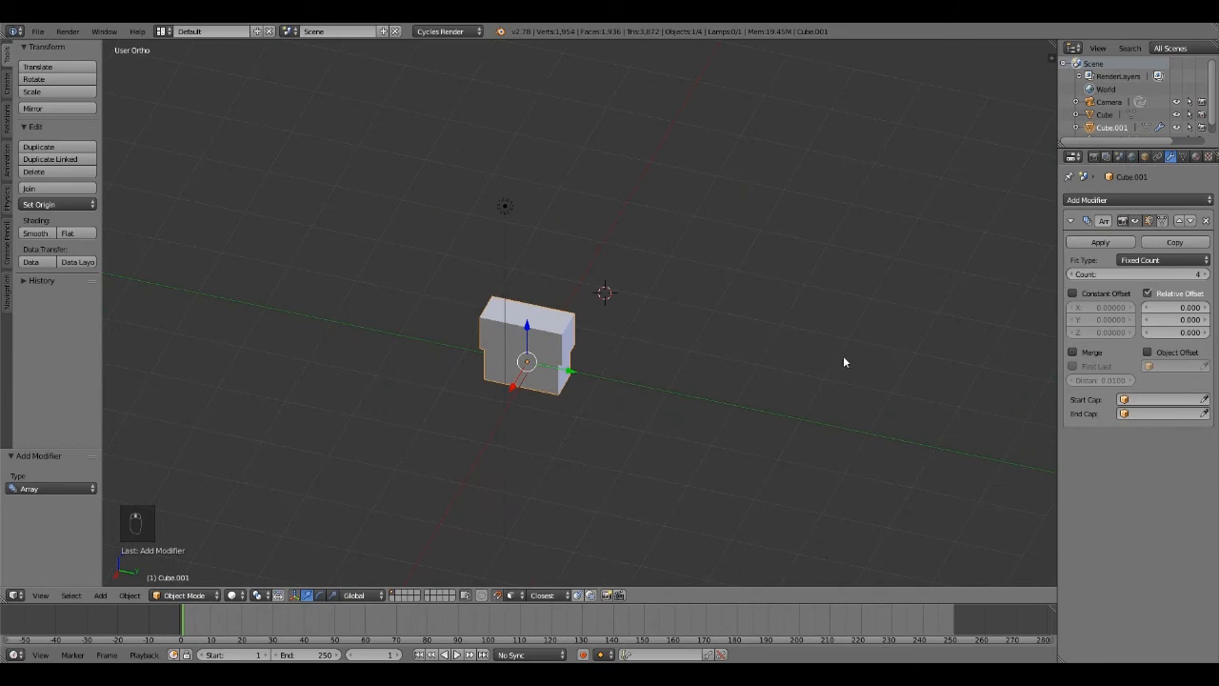
{"action": "middle_click_drag", "start_coordinate": [844, 362], "coordinate": [860, 362]}
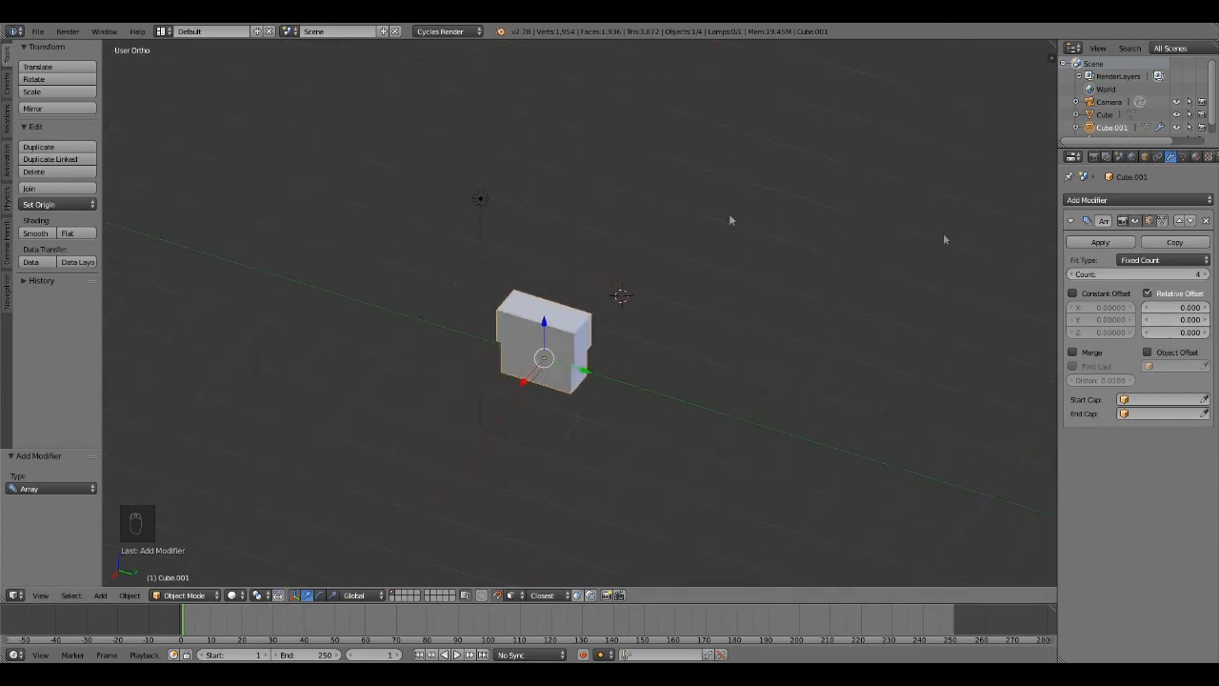
{"action": "left_click", "coordinate": [1192, 333]}
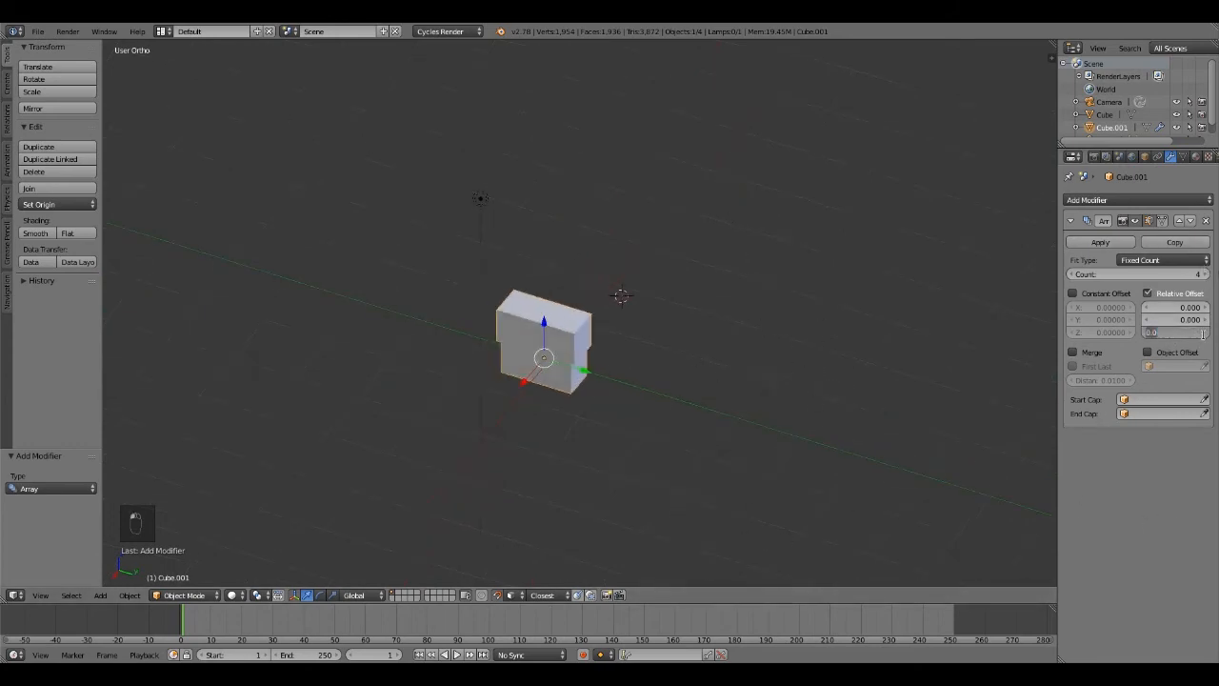
{"action": "type", "text": "1"}
{"action": "key", "text": "Return"}
{"action": "middle_click_drag", "start_coordinate": [734, 235], "coordinate": [787, 207]}
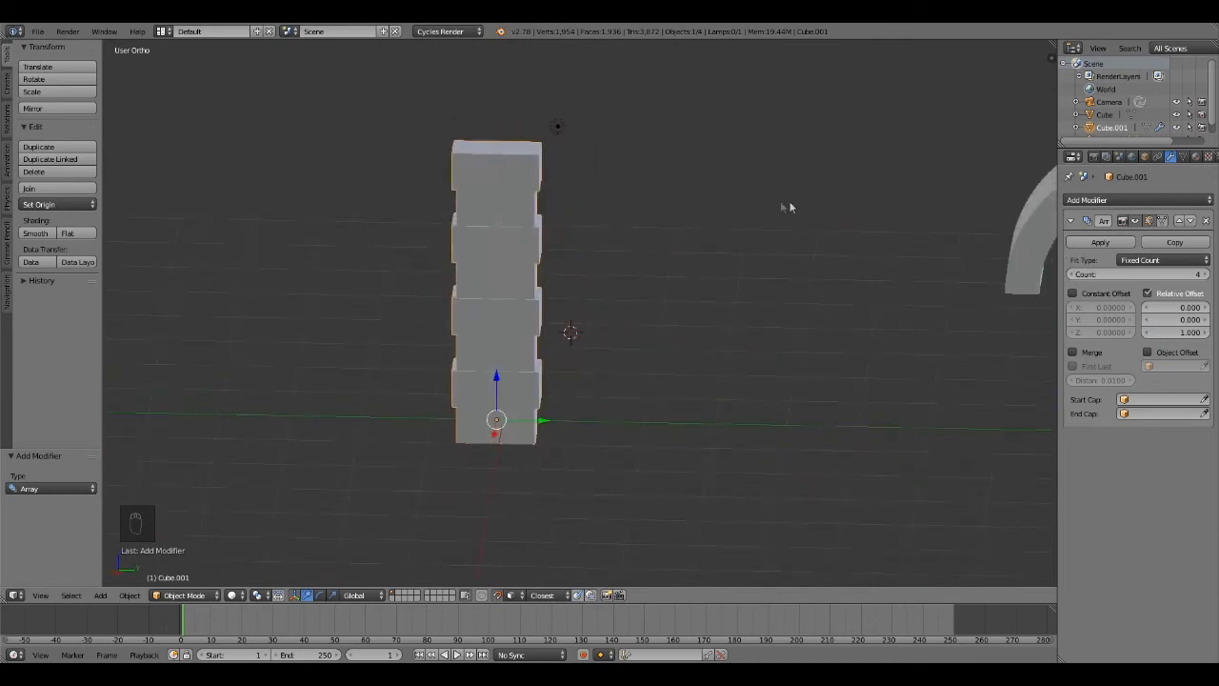
Raise the array count to 7 and check the column briefly in the rendered preview.
{"action": "left_click", "coordinate": [1205, 275]}
{"action": "left_click", "coordinate": [1205, 274]}
{"action": "left_click", "coordinate": [1204, 274]}
{"action": "middle_click_drag", "start_coordinate": [844, 270], "coordinate": [585, 364]}
{"action": "middle_click_drag", "start_coordinate": [660, 342], "coordinate": [598, 400]}
{"action": "mouse_move", "coordinate": [619, 172]}
{"action": "middle_mouse_down"}
{"action": "mouse_move", "coordinate": [656, 172]}
{"action": "mouse_move", "coordinate": [591, 177]}
{"action": "mouse_move", "coordinate": [673, 171]}
{"action": "middle_mouse_up"}
{"action": "key", "text": "shift+z"}
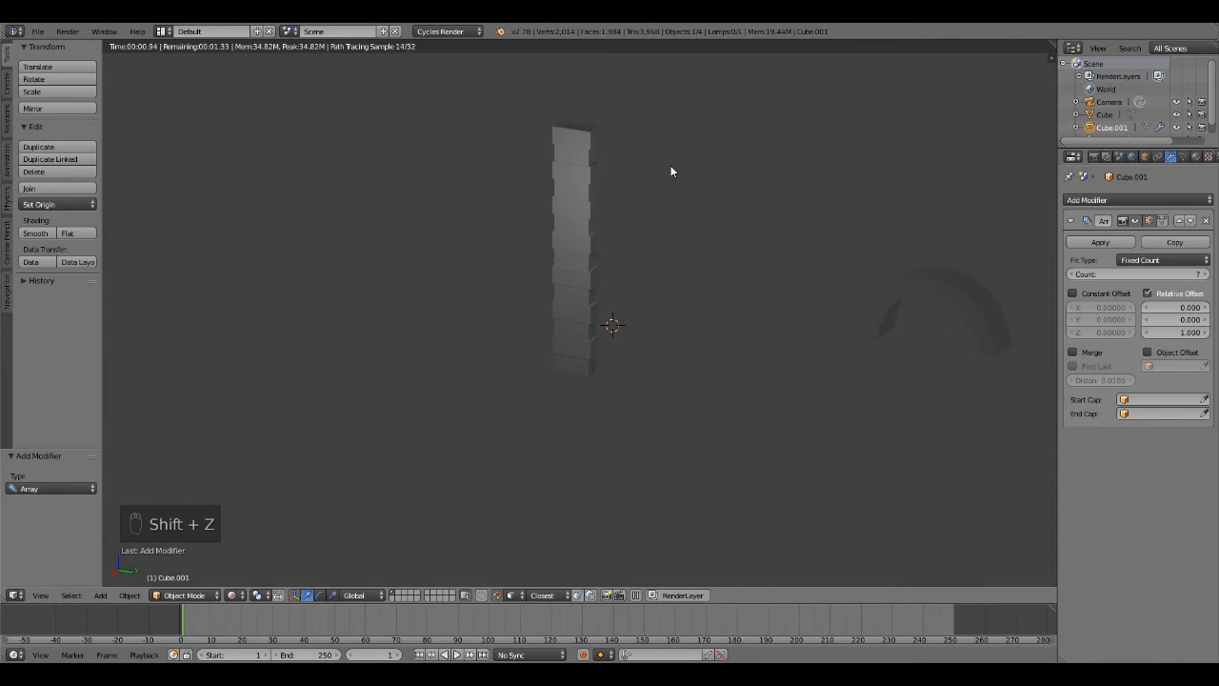
{"action": "key", "text": "shift+z"}
Raise the column about 0.26 units along Z and snap the 3D cursor to the active object.
{"action": "scroll", "coordinate": [623, 364], "scroll_direction": "up", "scroll_amount": 1}
{"action": "left_click_drag", "start_coordinate": [576, 330], "coordinate": [606, 339]}
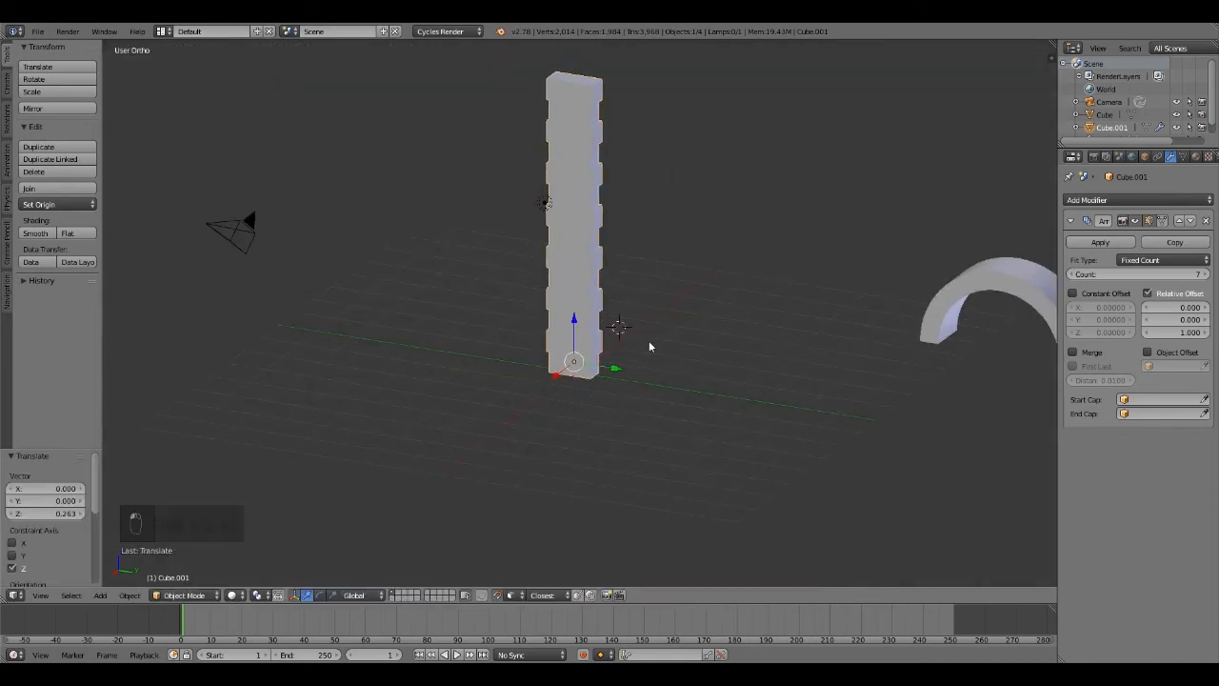
{"action": "key", "text": "shift+s"}
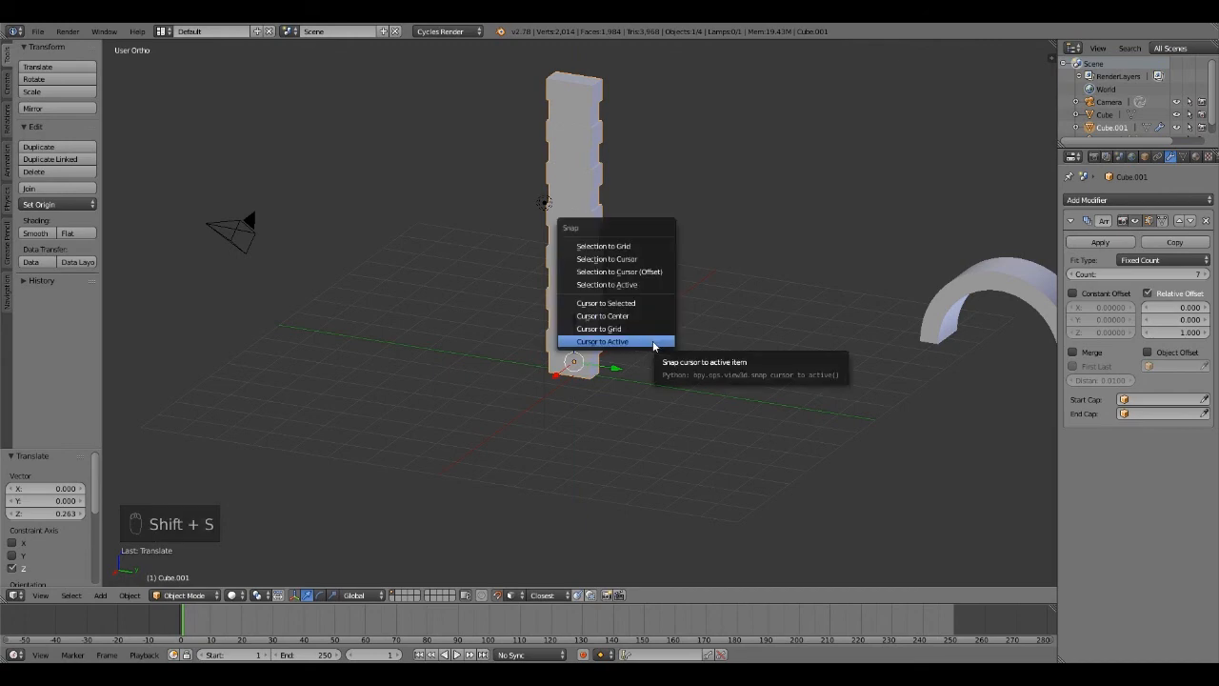
{"action": "left_click", "coordinate": [653, 342]}
{"action": "key", "text": "shift+s"}
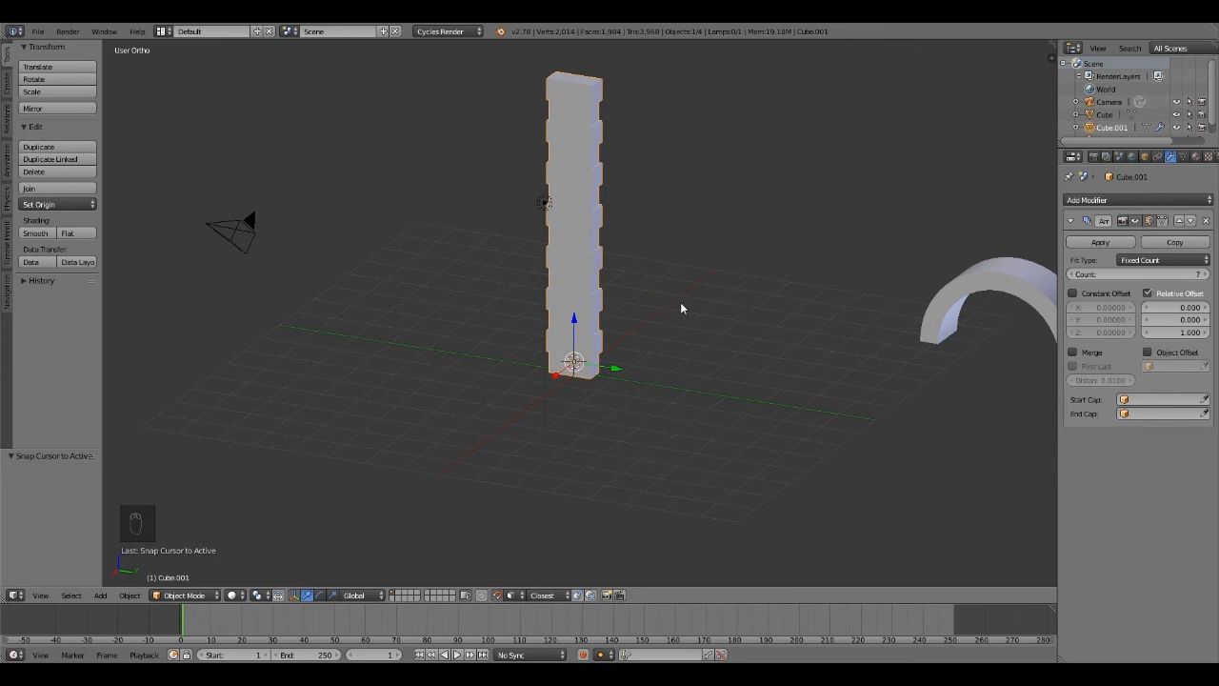
Place the 3D cursor near the centre of the column's bottom face from the bottom view.
{"action": "key", "text": "ctrl+KP_7"}
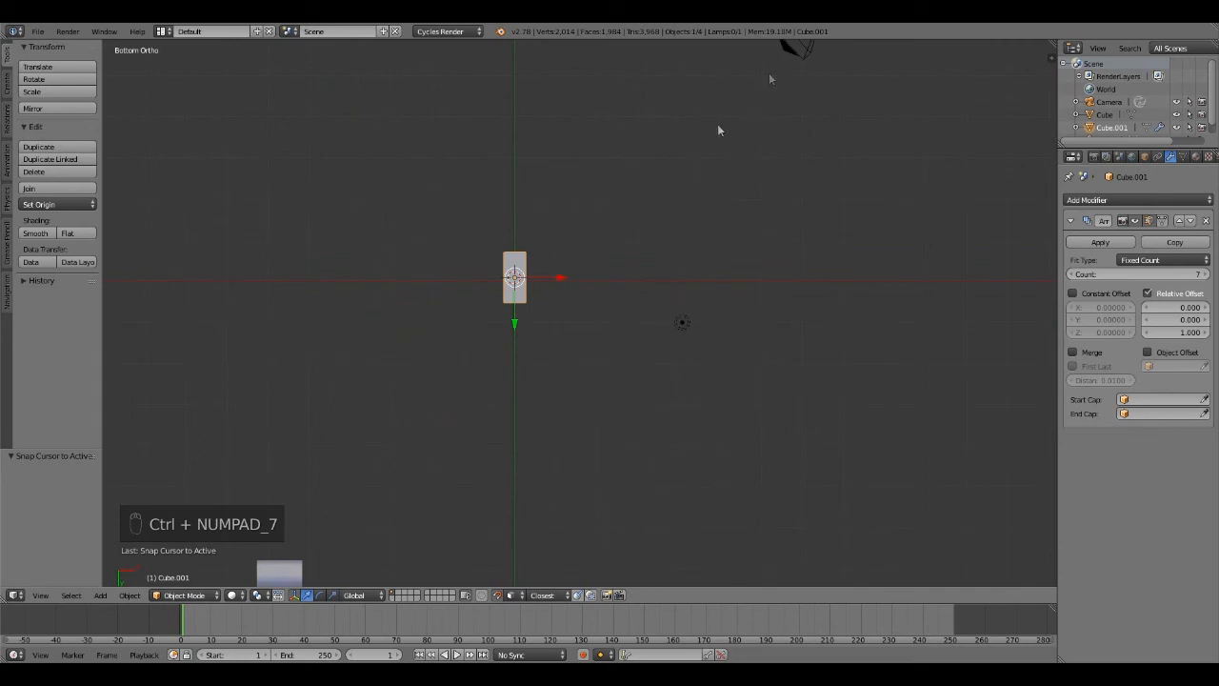
{"action": "scroll", "coordinate": [512, 285], "scroll_direction": "up", "scroll_amount": 7}
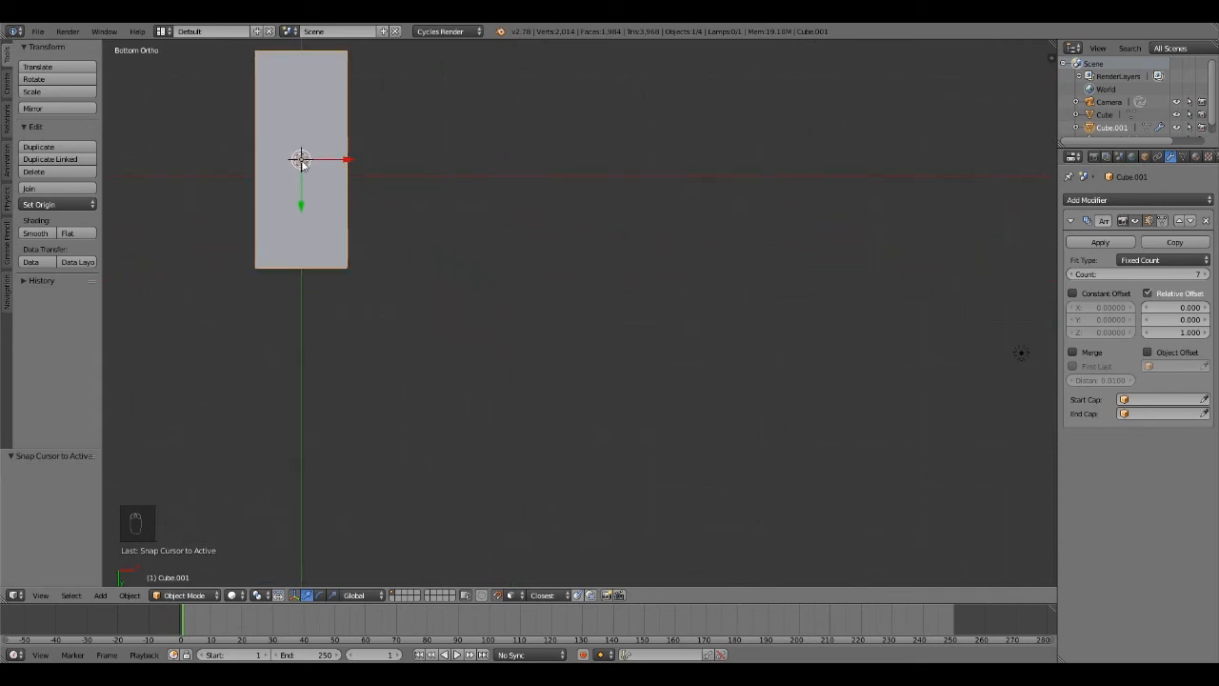
{"action": "mouse_move", "coordinate": [534, 177]}
{"action": "middle_mouse_down"}
{"action": "mouse_move", "coordinate": [474, 213]}
{"action": "mouse_move", "coordinate": [514, 171]}
{"action": "middle_mouse_up"}
{"action": "scroll", "coordinate": [679, 250], "scroll_direction": "down", "scroll_amount": 6}
{"action": "middle_click_drag", "start_coordinate": [675, 330], "coordinate": [586, 396]}
{"action": "scroll", "coordinate": [664, 328], "scroll_direction": "down", "scroll_amount": 2}
{"action": "middle_click_drag", "start_coordinate": [661, 308], "coordinate": [734, 313]}
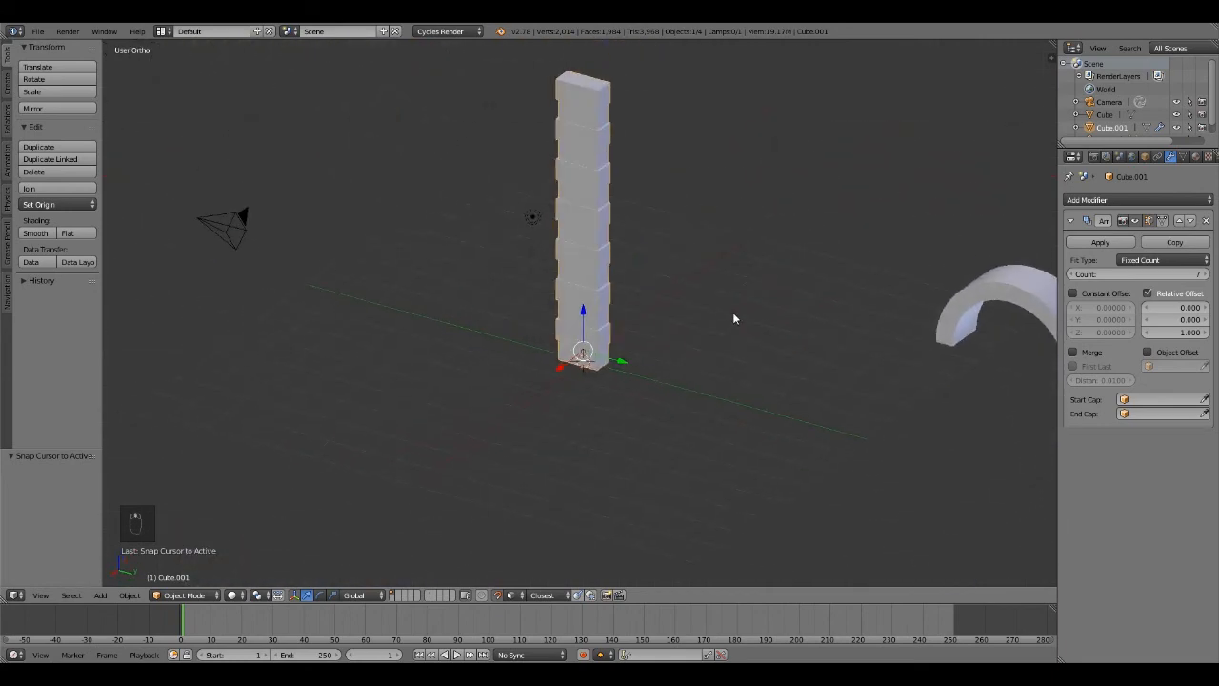
Add a Plain Axes empty at the 3D cursor under the column and leave only the empty selected.
{"action": "key", "text": "shift+a"}
{"action": "mouse_move", "coordinate": [734, 317]}
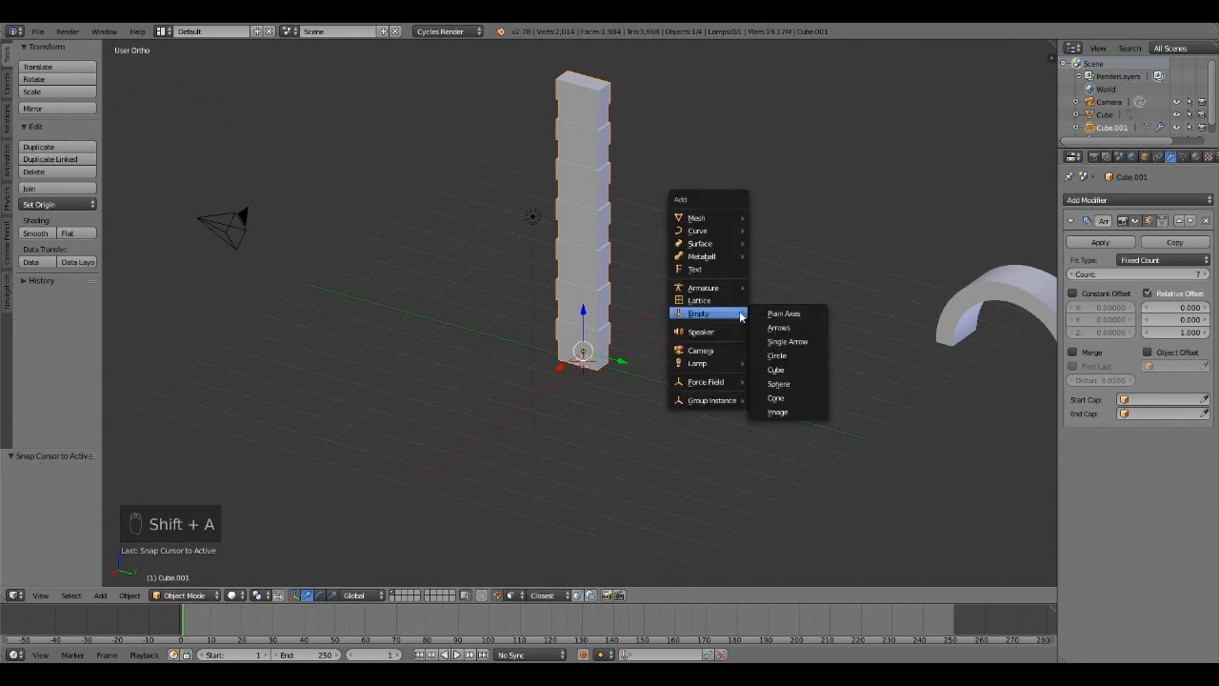
{"action": "left_click", "coordinate": [769, 314]}
{"action": "middle_click_drag", "start_coordinate": [702, 354], "coordinate": [715, 360]}
{"action": "mouse_move", "coordinate": [623, 332]}
{"action": "middle_mouse_down"}
{"action": "mouse_move", "coordinate": [617, 315]}
{"action": "mouse_move", "coordinate": [787, 327]}
{"action": "mouse_move", "coordinate": [610, 324]}
{"action": "middle_mouse_up"}
{"action": "right_click", "coordinate": [593, 337]}
{"action": "right_click", "coordinate": [584, 384]}
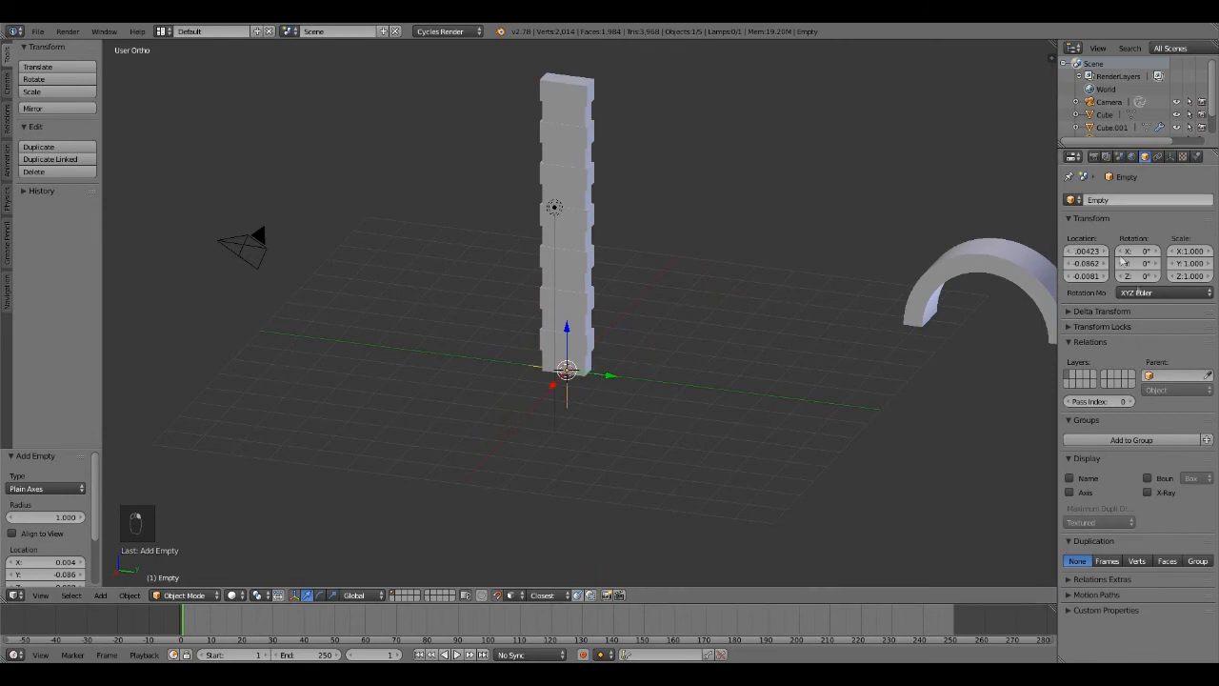
Add a Simple Deform modifier to the column of stacked blocks, below its Array modifier.
{"action": "left_click", "coordinate": [1132, 157]}
{"action": "left_click", "coordinate": [1144, 157]}
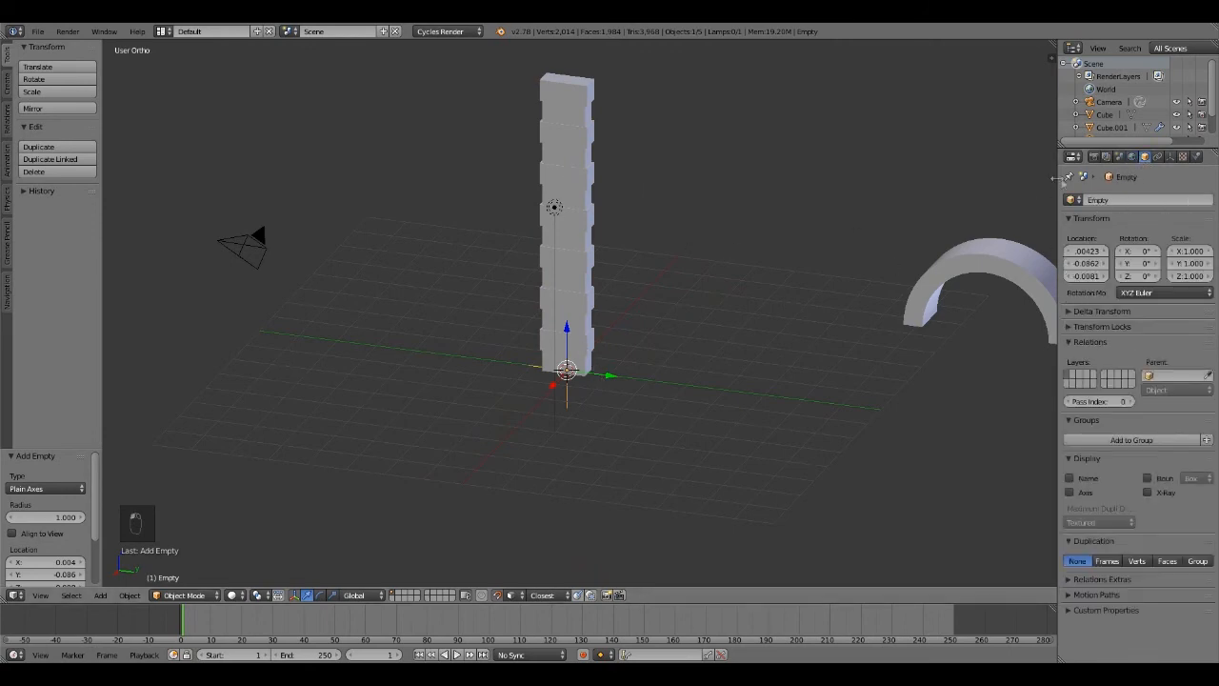
{"action": "right_click", "coordinate": [562, 186]}
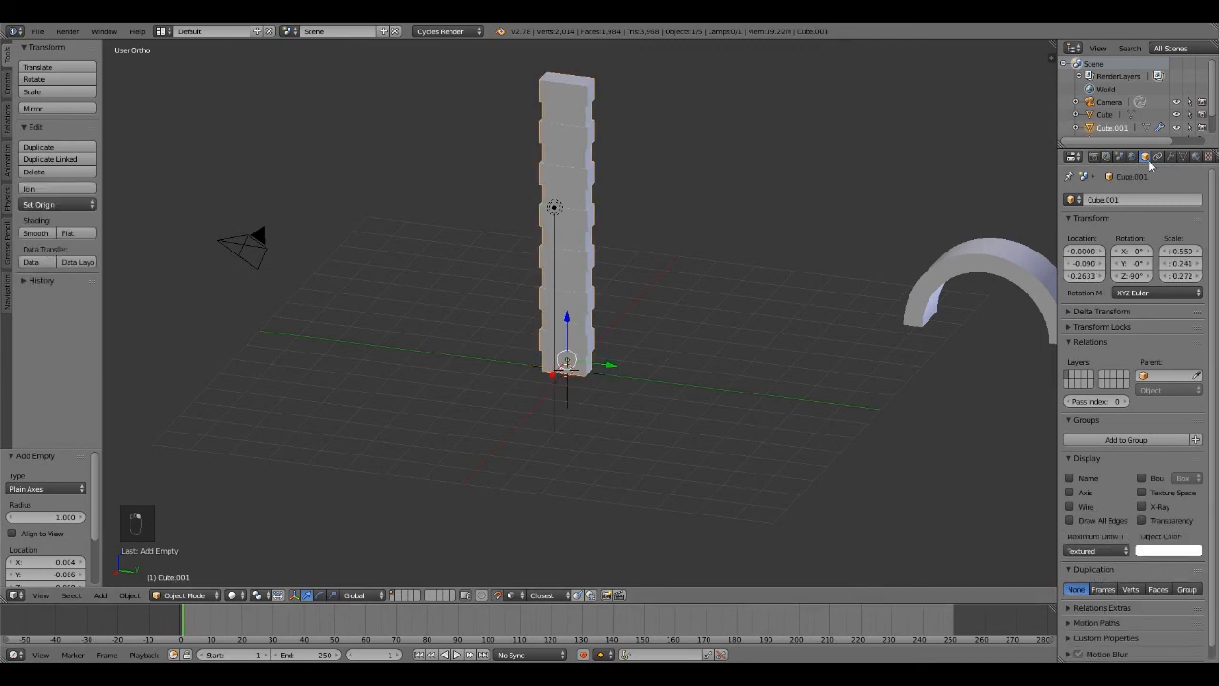
{"action": "left_click", "coordinate": [1170, 157]}
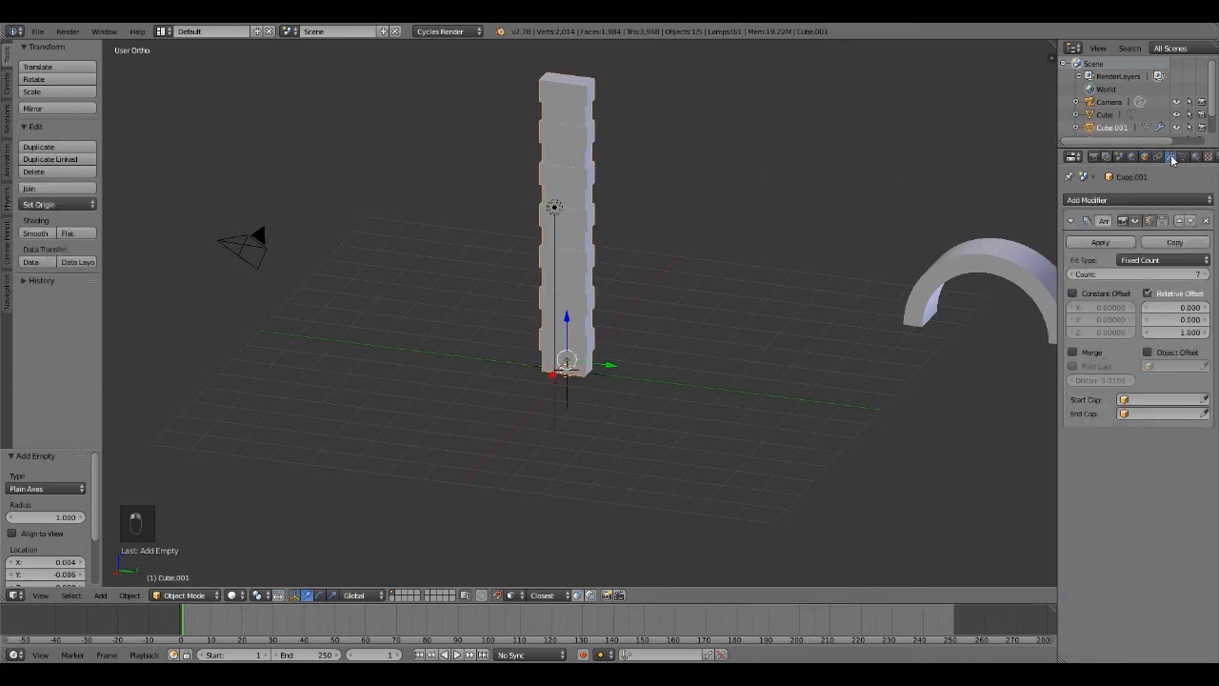
{"action": "left_click", "coordinate": [1126, 202]}
{"action": "left_click", "coordinate": [1068, 384]}
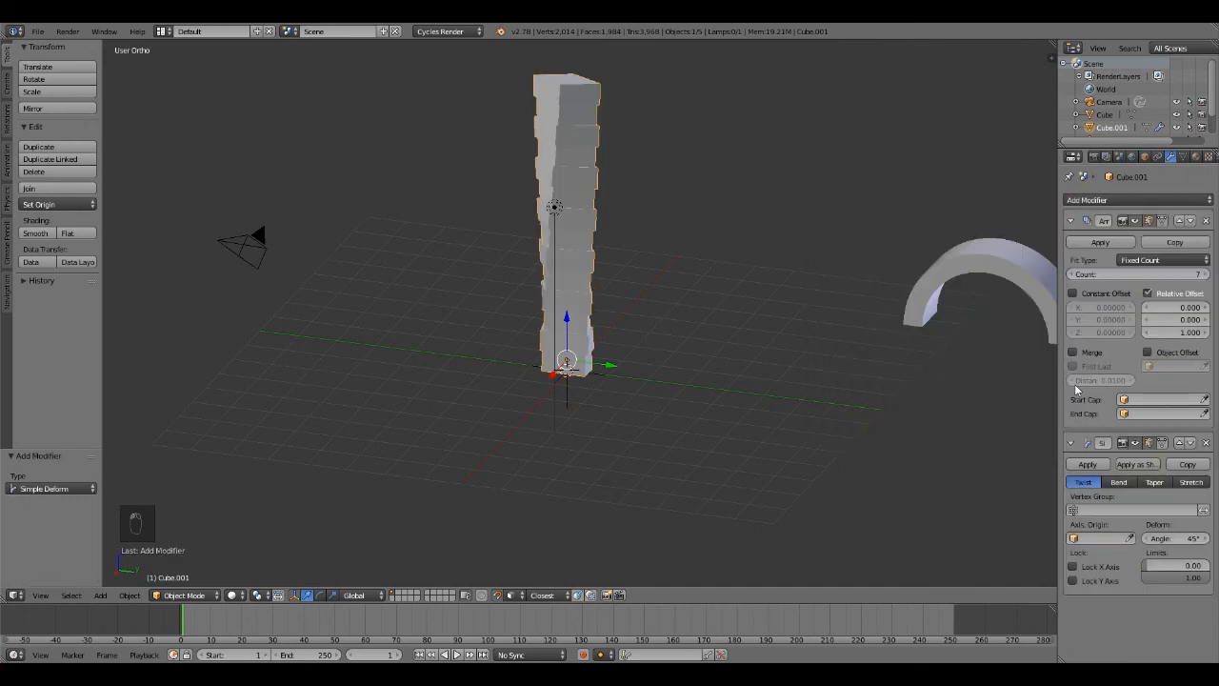
Rotate the empty at the column's base 90° about the Y axis.
{"action": "right_click", "coordinate": [603, 382]}
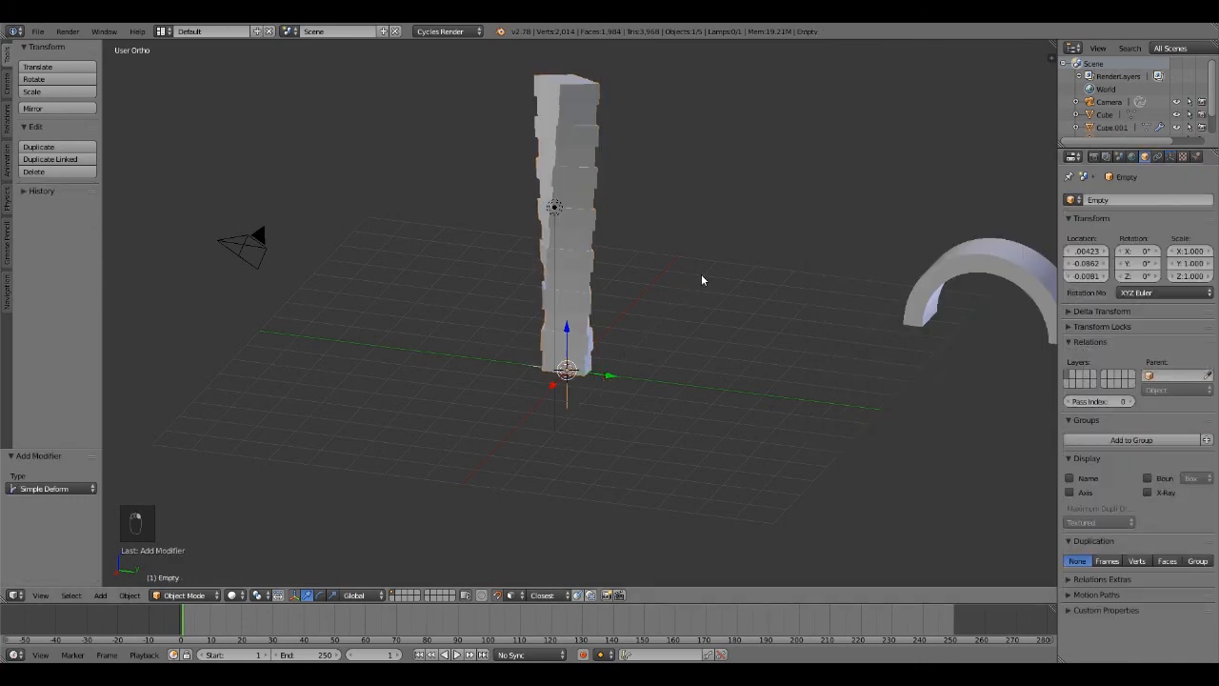
{"action": "key", "text": "r"}
{"action": "type", "text": "y90"}
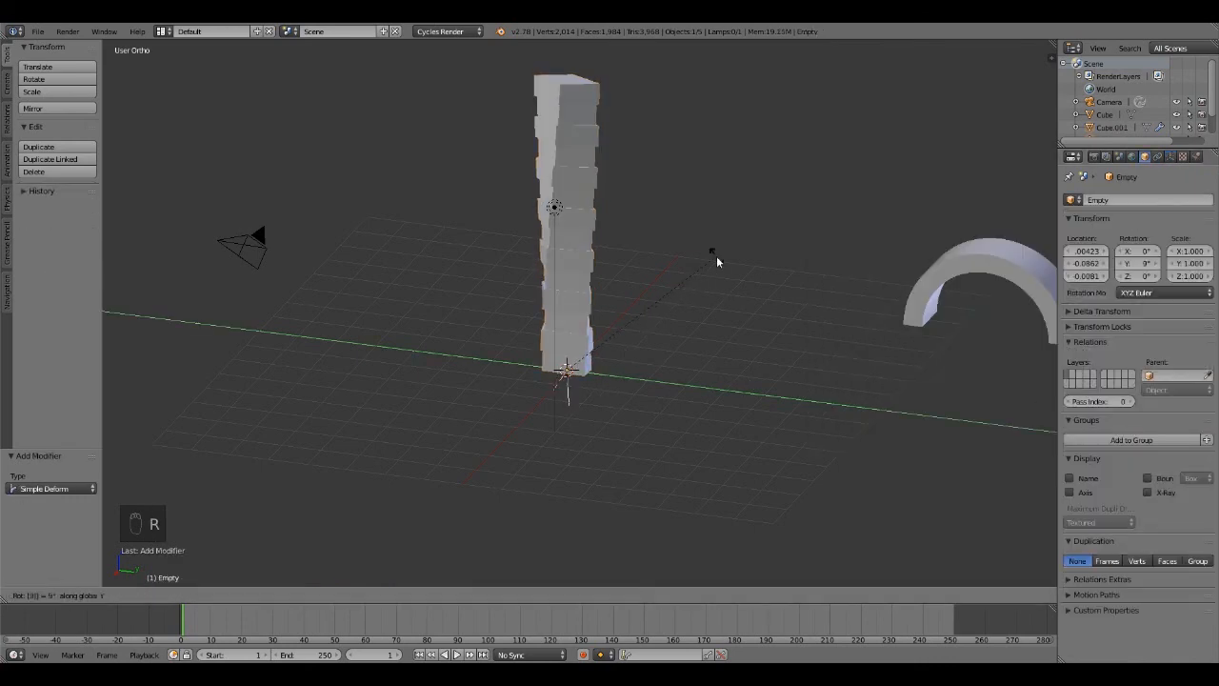
{"action": "key", "text": "Return"}
Set the column's Simple Deform to Bend, with Empty as the axis origin and an angle of 180°.
{"action": "right_click", "coordinate": [577, 241]}
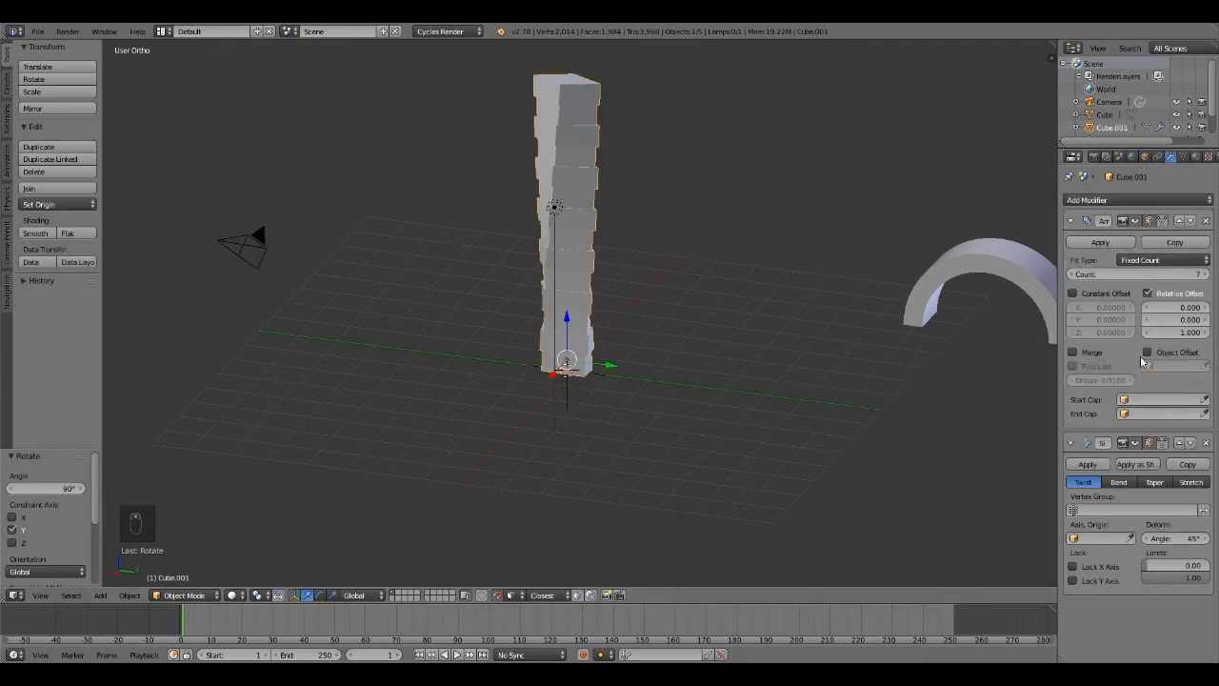
{"action": "left_click", "coordinate": [1120, 482]}
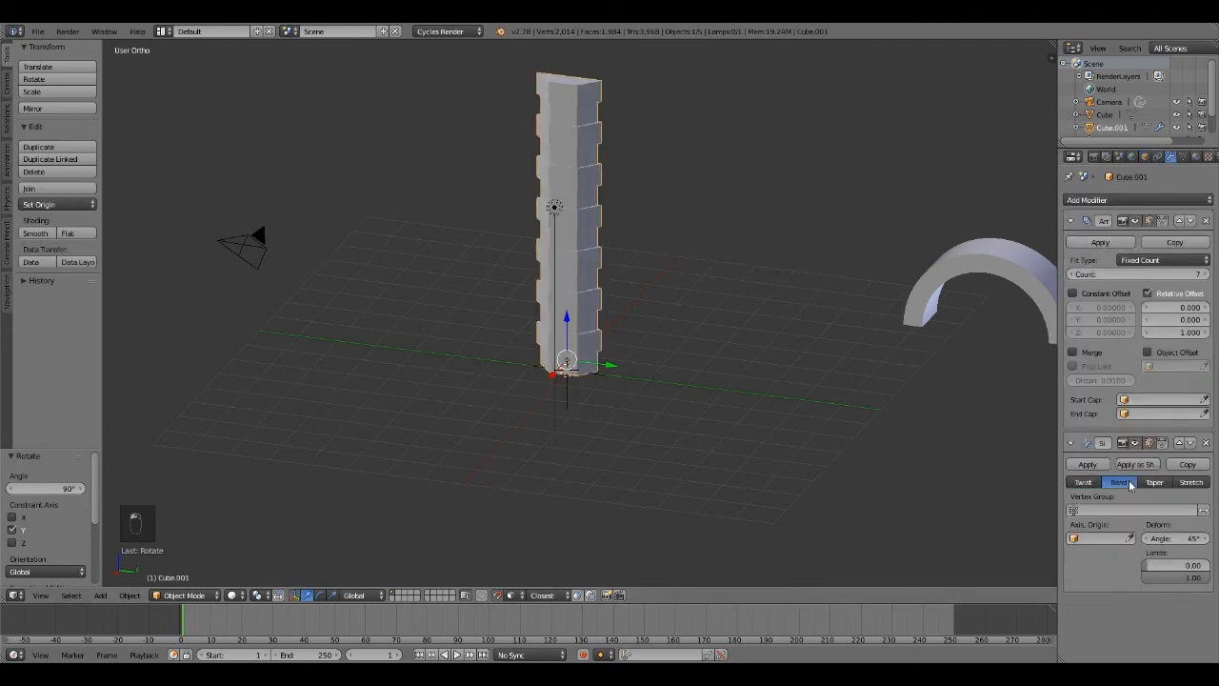
{"action": "left_click", "coordinate": [1100, 538]}
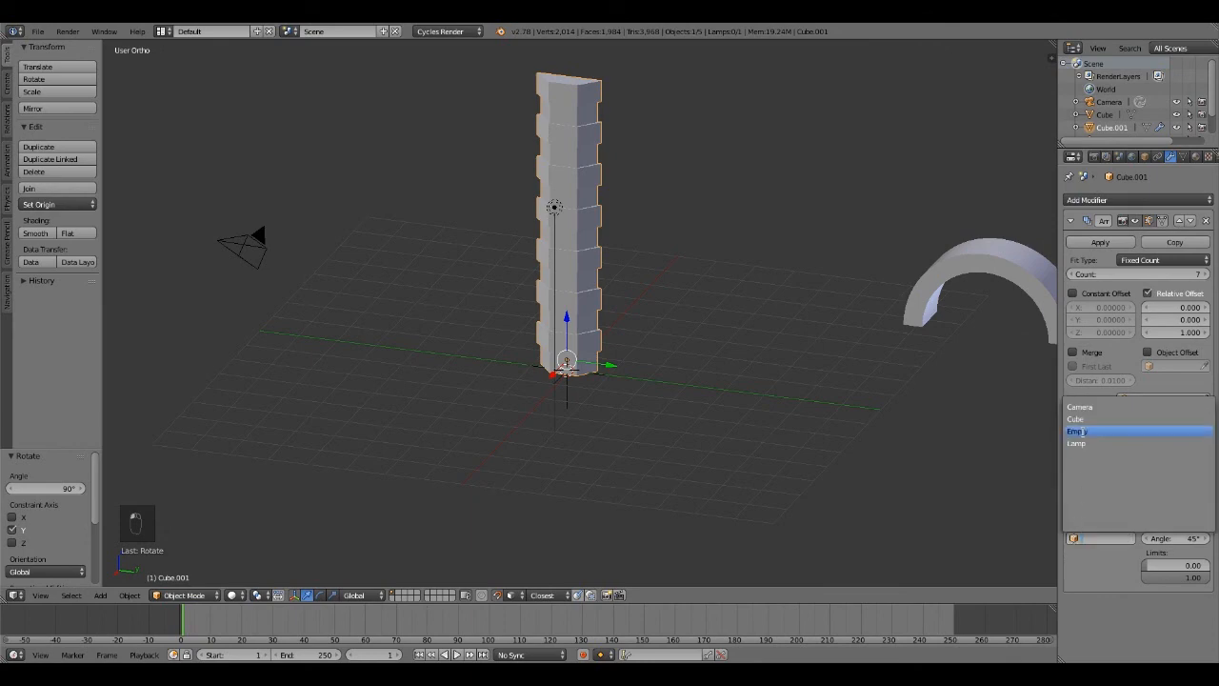
{"action": "left_click", "coordinate": [1077, 432]}
{"action": "left_click", "coordinate": [1192, 541]}
{"action": "type", "text": "180"}
{"action": "key", "text": "Return"}
Examine the bent arch of blocks in the rendered preview and in wireframe display.
{"action": "key", "text": "shift+z"}
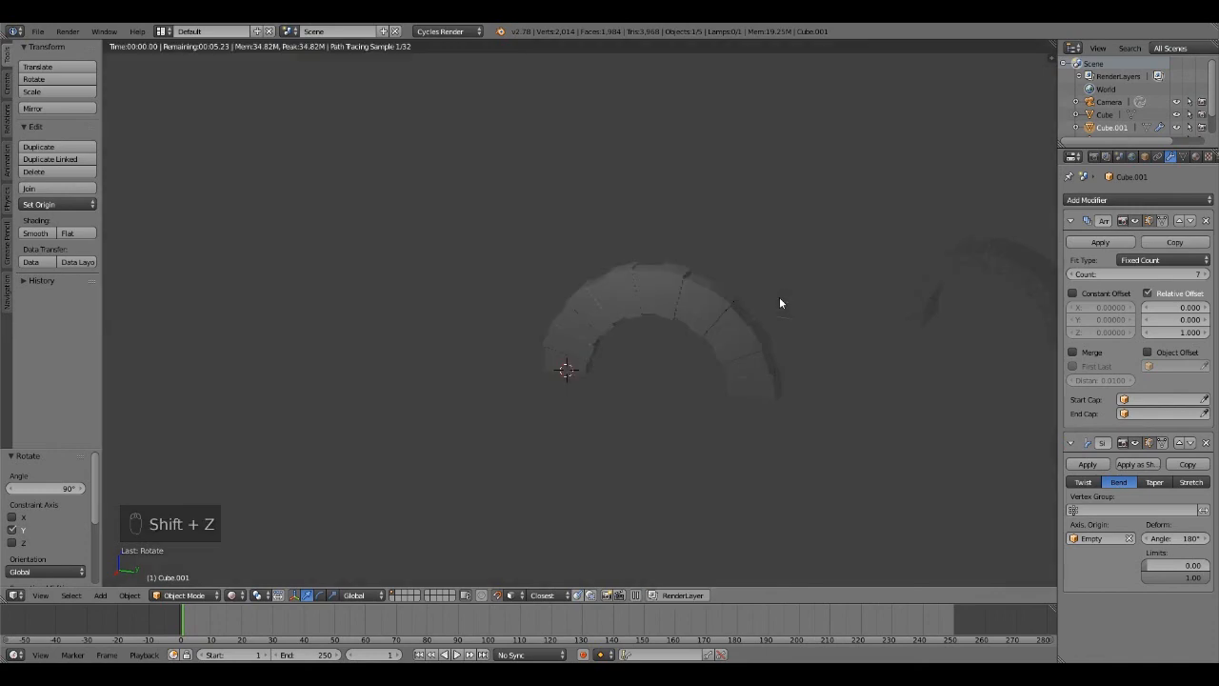
{"action": "mouse_move", "coordinate": [781, 309]}
{"action": "middle_mouse_down"}
{"action": "mouse_move", "coordinate": [724, 307]}
{"action": "mouse_move", "coordinate": [829, 282]}
{"action": "mouse_move", "coordinate": [794, 287]}
{"action": "mouse_move", "coordinate": [805, 284]}
{"action": "mouse_move", "coordinate": [814, 315]}
{"action": "middle_mouse_up"}
{"action": "key", "text": "shift+z"}
{"action": "scroll", "coordinate": [829, 293], "scroll_direction": "up", "scroll_amount": 4}
{"action": "key", "text": "shift+z"}
{"action": "key", "text": "z"}
{"action": "key", "text": "shift+z"}
{"action": "key", "text": "shift+z"}
Move the empty away from the block arch's foot by about -0.18 in X, 0.96 in Y and 0.02 in Z.
{"action": "right_click", "coordinate": [541, 429]}
{"action": "key", "text": "g"}
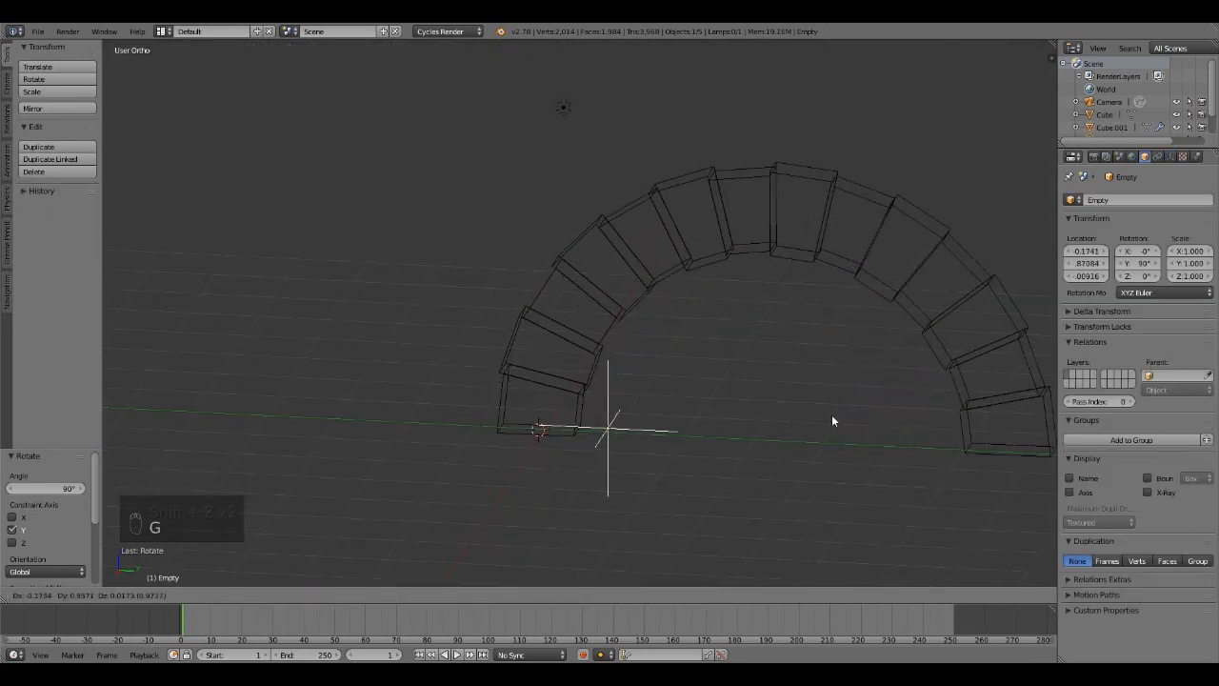
{"action": "left_click", "coordinate": [831, 420]}
{"action": "key", "text": "shift+z"}
{"action": "key", "text": "shift+z"}
Scale the block arch down to about 0.724 and check it briefly in the rendered preview.
{"action": "right_click", "coordinate": [759, 247]}
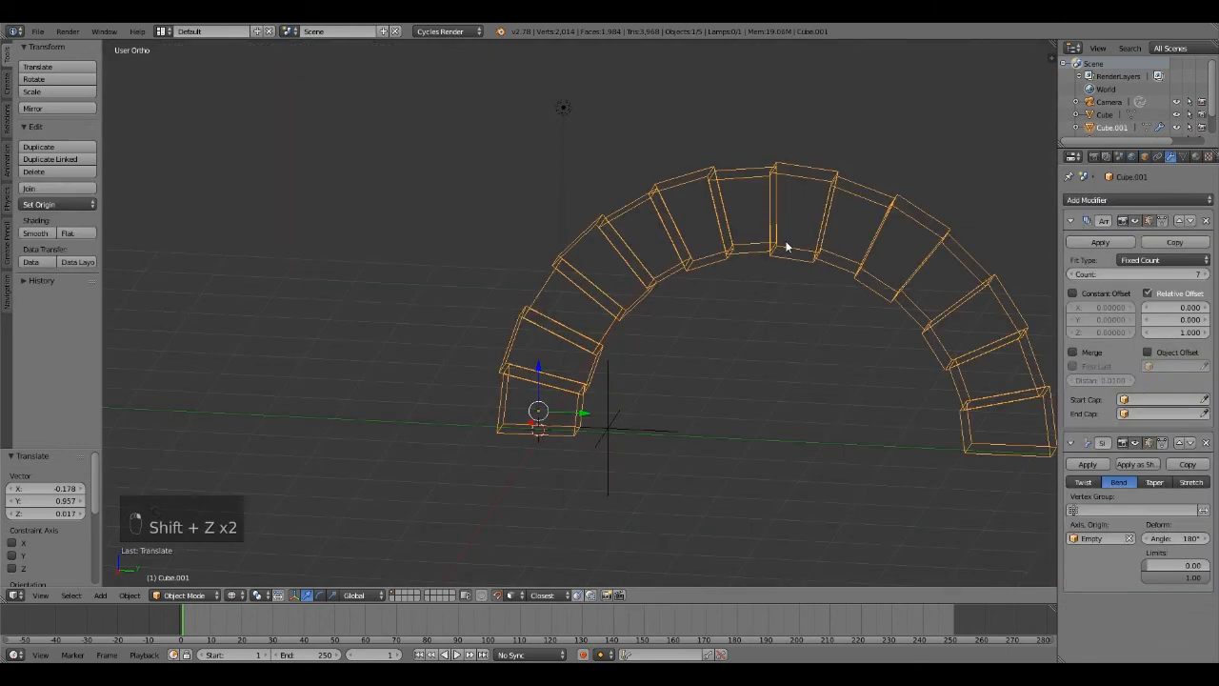
{"action": "key", "text": "s"}
{"action": "left_click", "coordinate": [704, 272]}
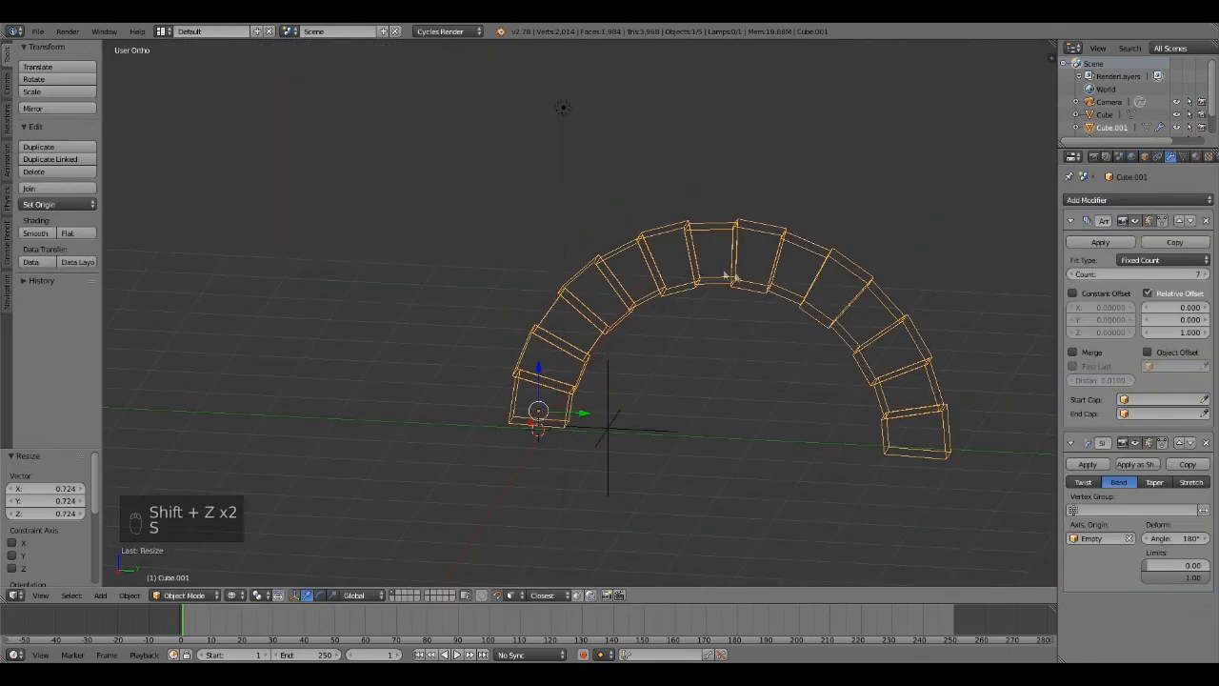
{"action": "key", "text": "shift+z"}
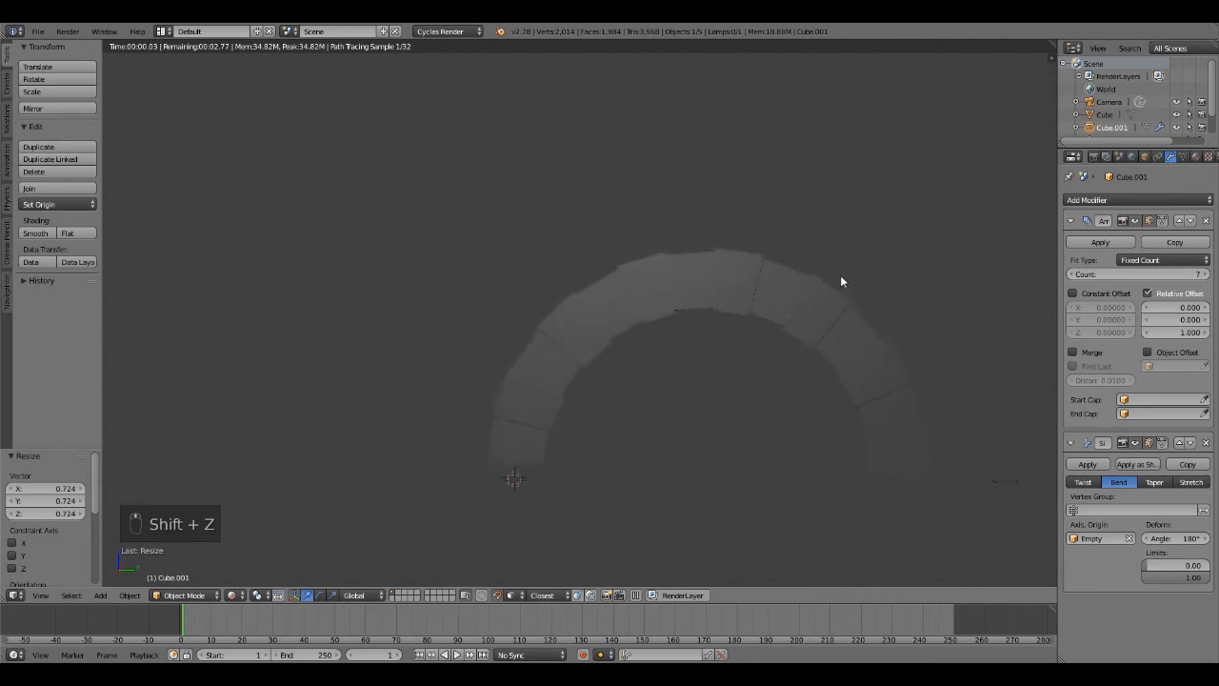
{"action": "key", "text": "shift+z"}
Switch to the right orthographic view and apply the block arch's Array and Simple Deform modifiers.
{"action": "key", "text": "KP_1"}
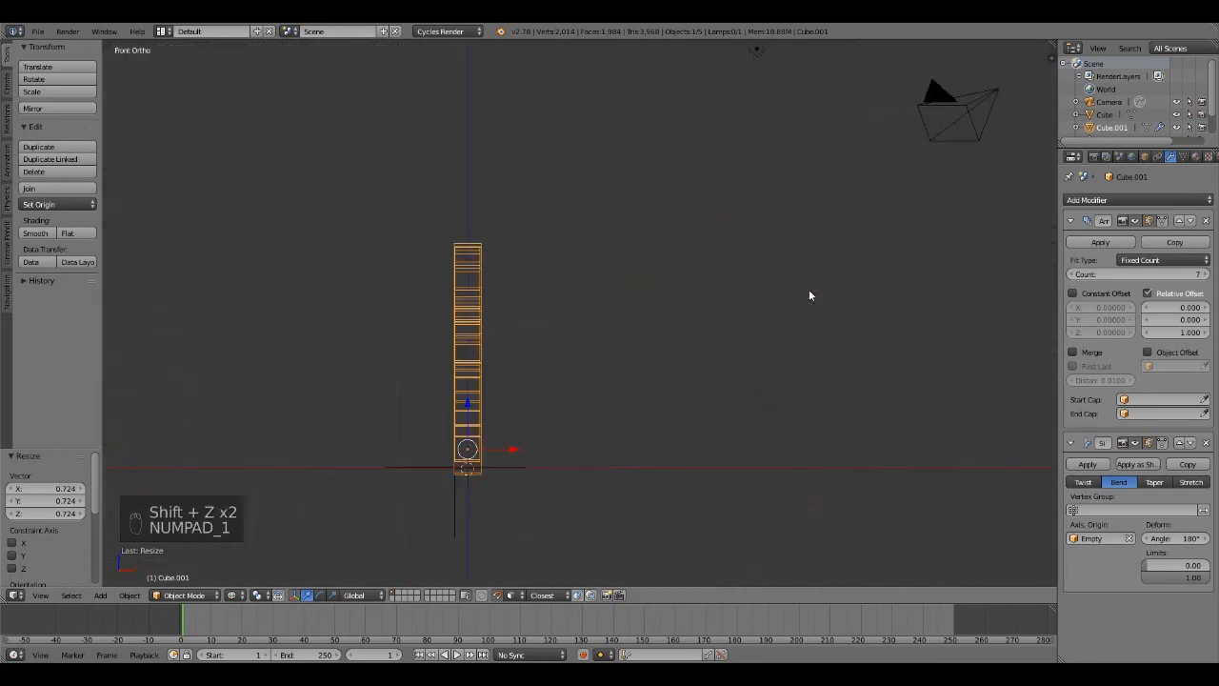
{"action": "key", "text": "KP_3"}
{"action": "key", "text": "r"}
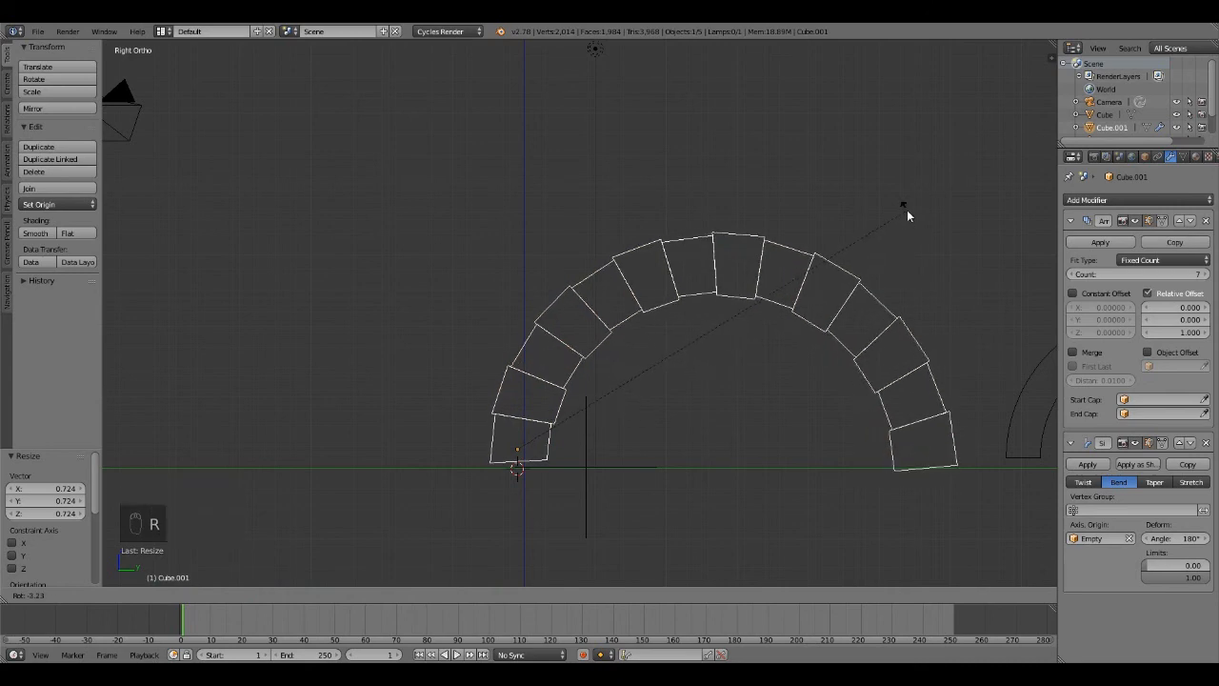
{"action": "right_click", "coordinate": [906, 211]}
{"action": "left_click", "coordinate": [1111, 244]}
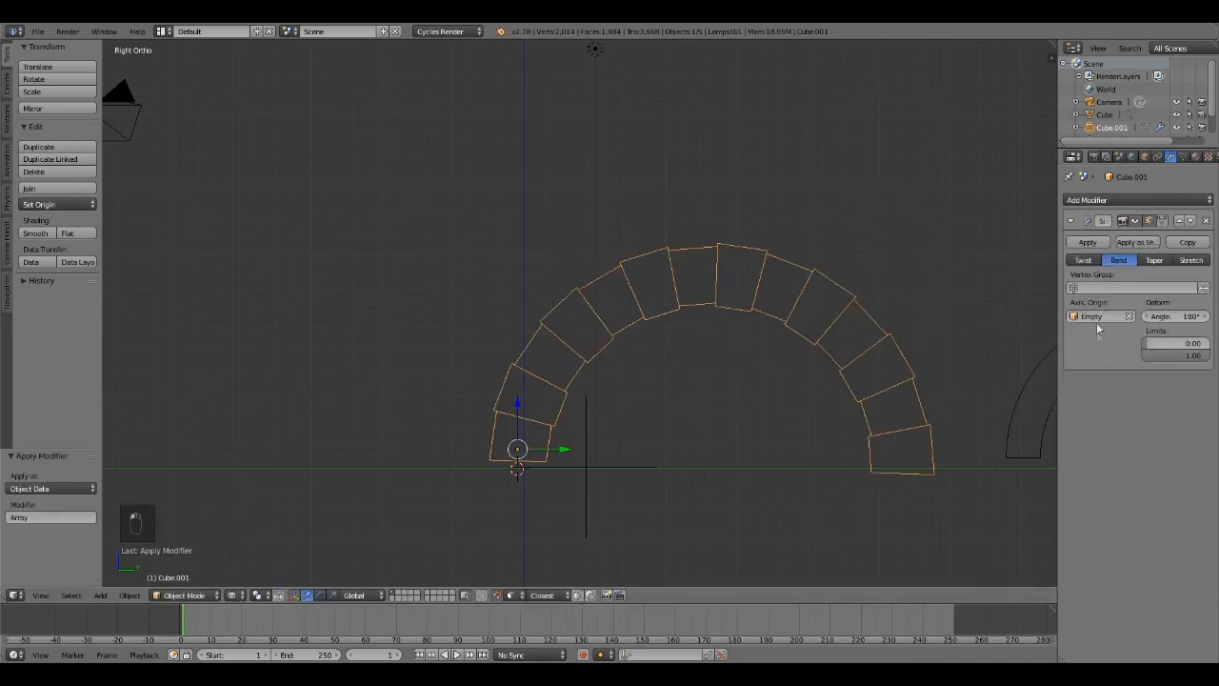
{"action": "left_click", "coordinate": [1091, 244]}
Rotate the block arch about -1.67° in the right view to level its two feet.
{"action": "key", "text": "r"}
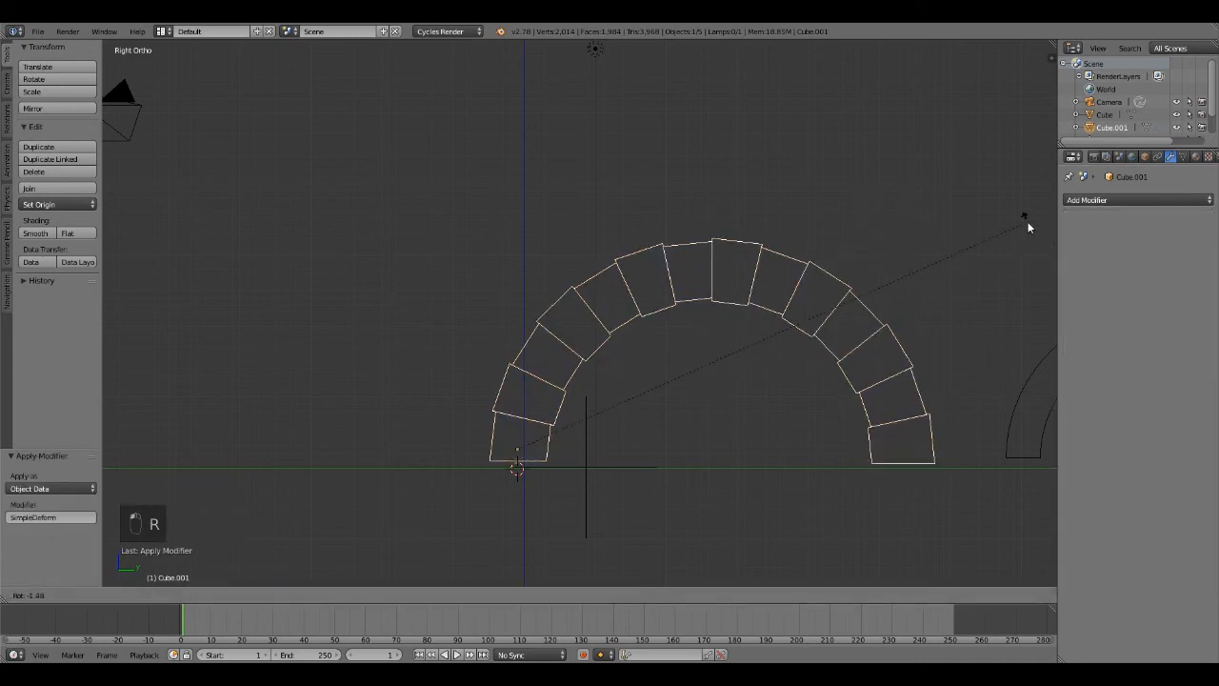
{"action": "left_click", "coordinate": [1028, 221]}
{"action": "middle_click_drag", "start_coordinate": [919, 306], "coordinate": [898, 287]}
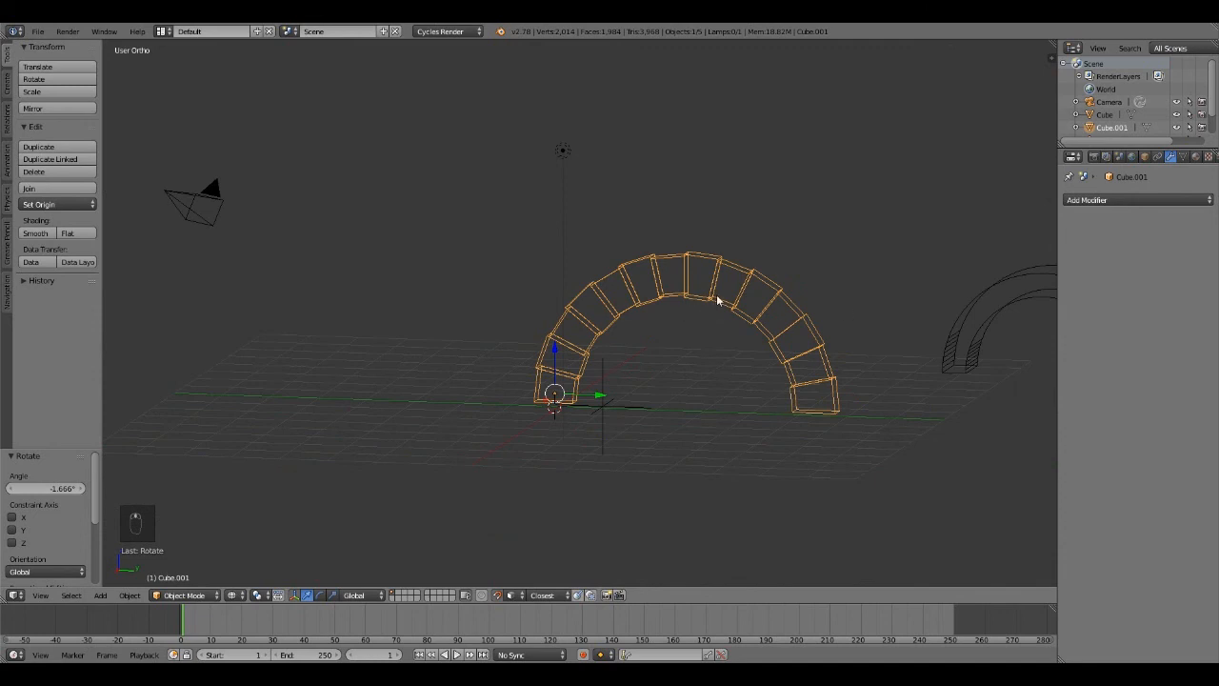
Compare the block arch with the smooth arch in the rendered preview and in wireframe, selecting each in turn.
{"action": "key", "text": "shift+z"}
{"action": "middle_click_drag", "start_coordinate": [810, 308], "coordinate": [657, 262]}
{"action": "right_click", "coordinate": [846, 251]}
{"action": "middle_click_drag", "start_coordinate": [851, 238], "coordinate": [521, 235]}
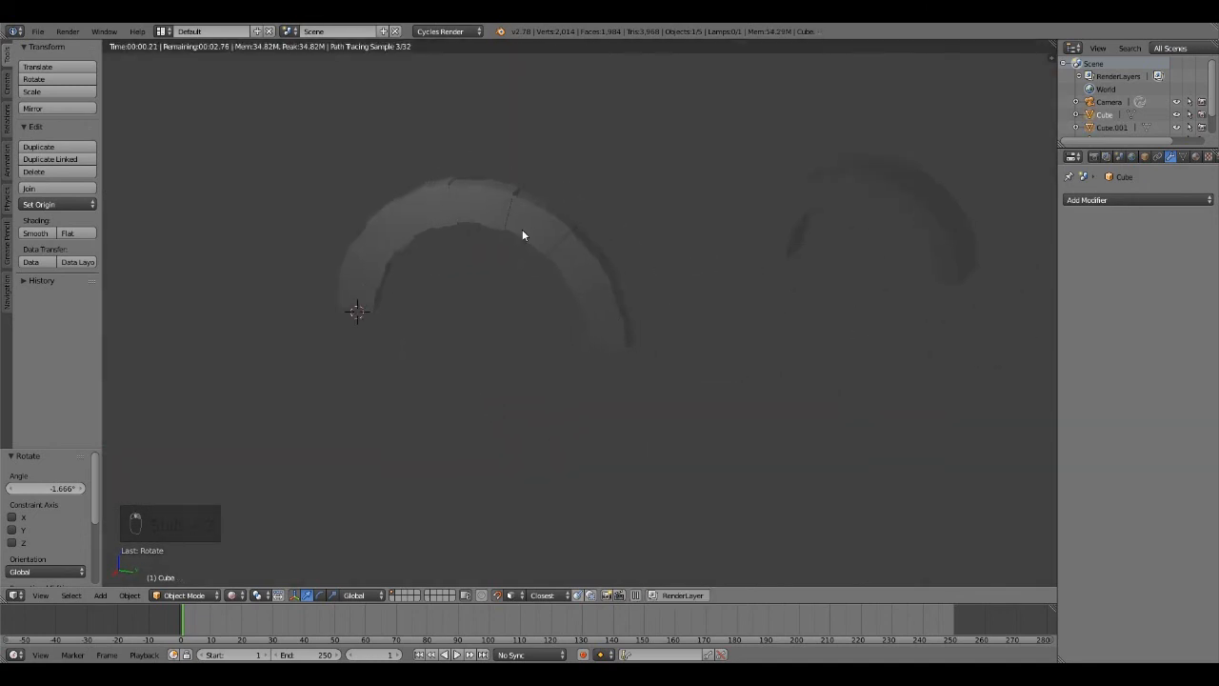
{"action": "right_click", "coordinate": [521, 235]}
{"action": "mouse_move", "coordinate": [726, 244]}
{"action": "middle_mouse_down"}
{"action": "mouse_move", "coordinate": [666, 246]}
{"action": "mouse_move", "coordinate": [728, 242]}
{"action": "middle_mouse_up"}
{"action": "right_click", "coordinate": [852, 187]}
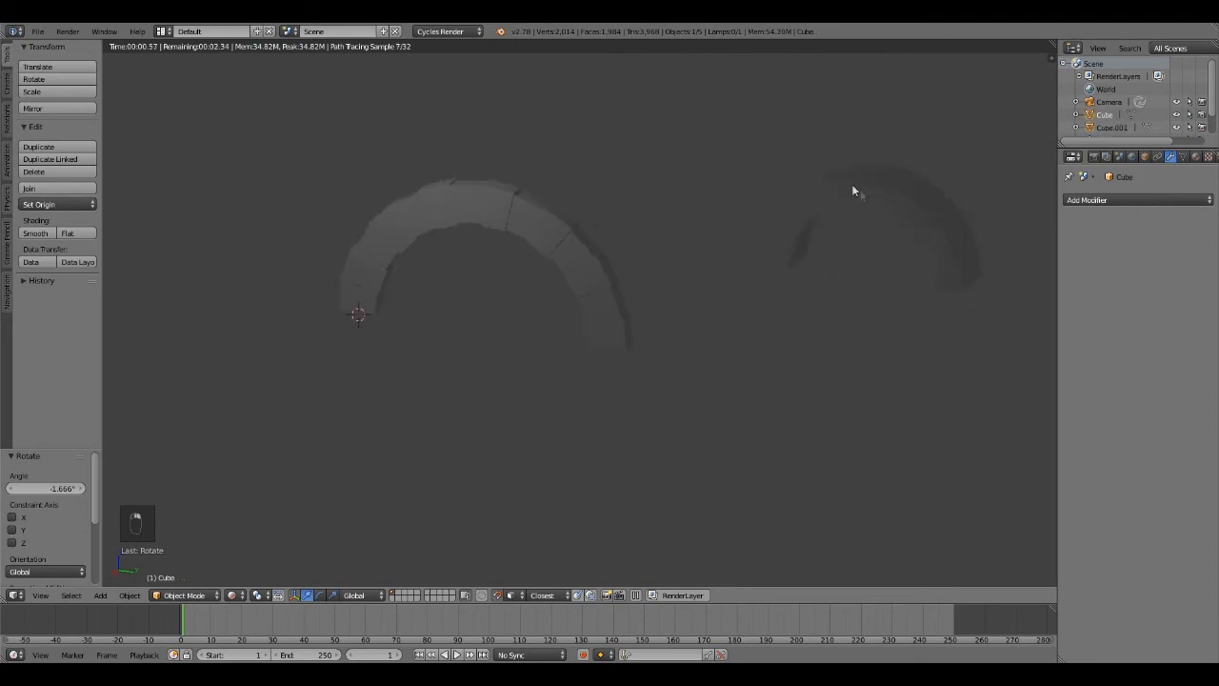
{"action": "key", "text": "shift+z"}
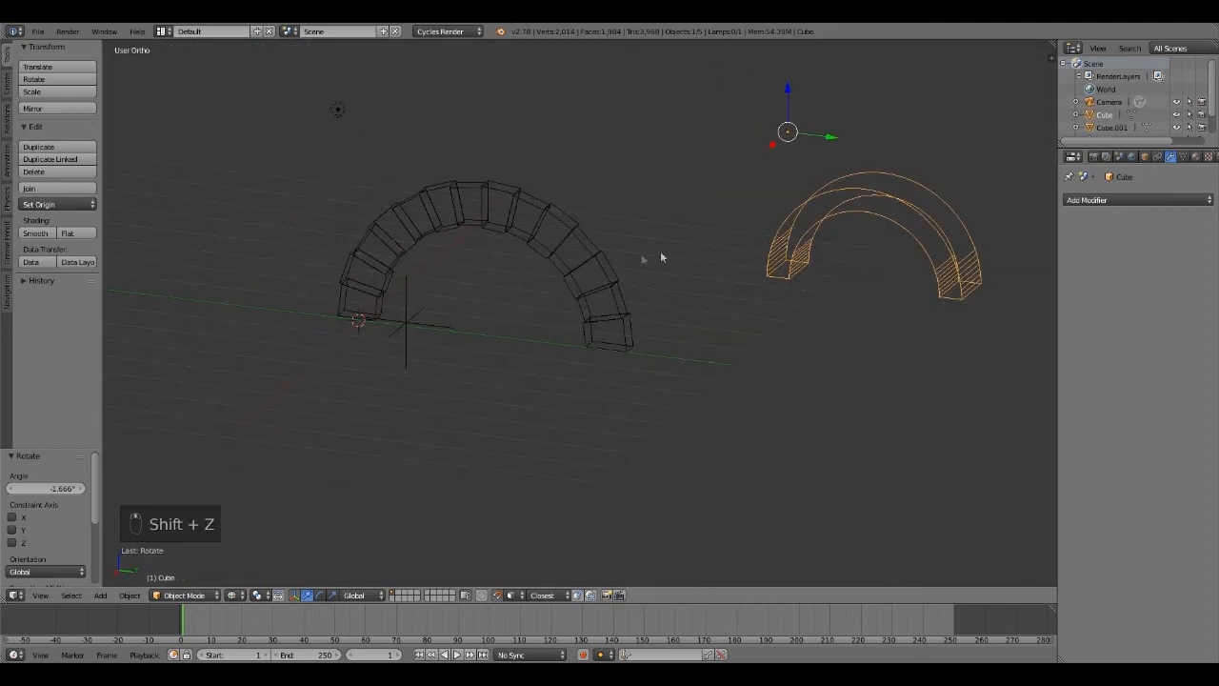
{"action": "right_click", "coordinate": [579, 255]}
{"action": "middle_click_drag", "start_coordinate": [692, 261], "coordinate": [789, 269]}
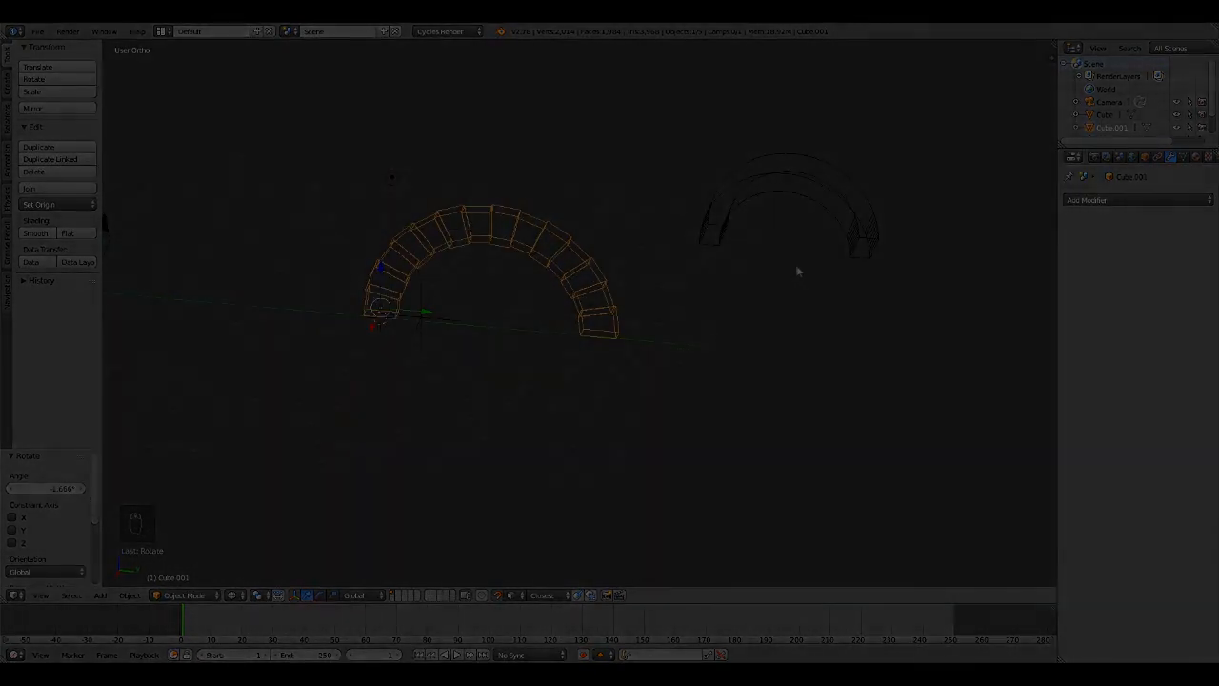